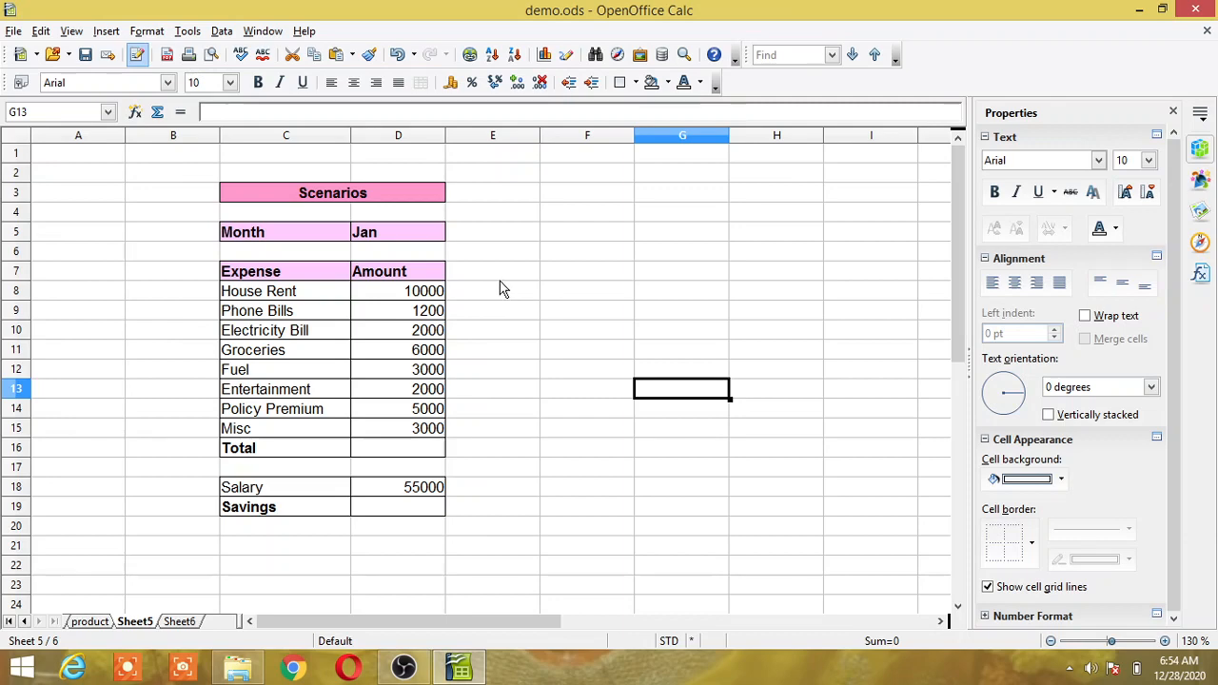
Step: Total the expense amounts in cell D16 with the formula =sum(D8:D15)
key(F8)
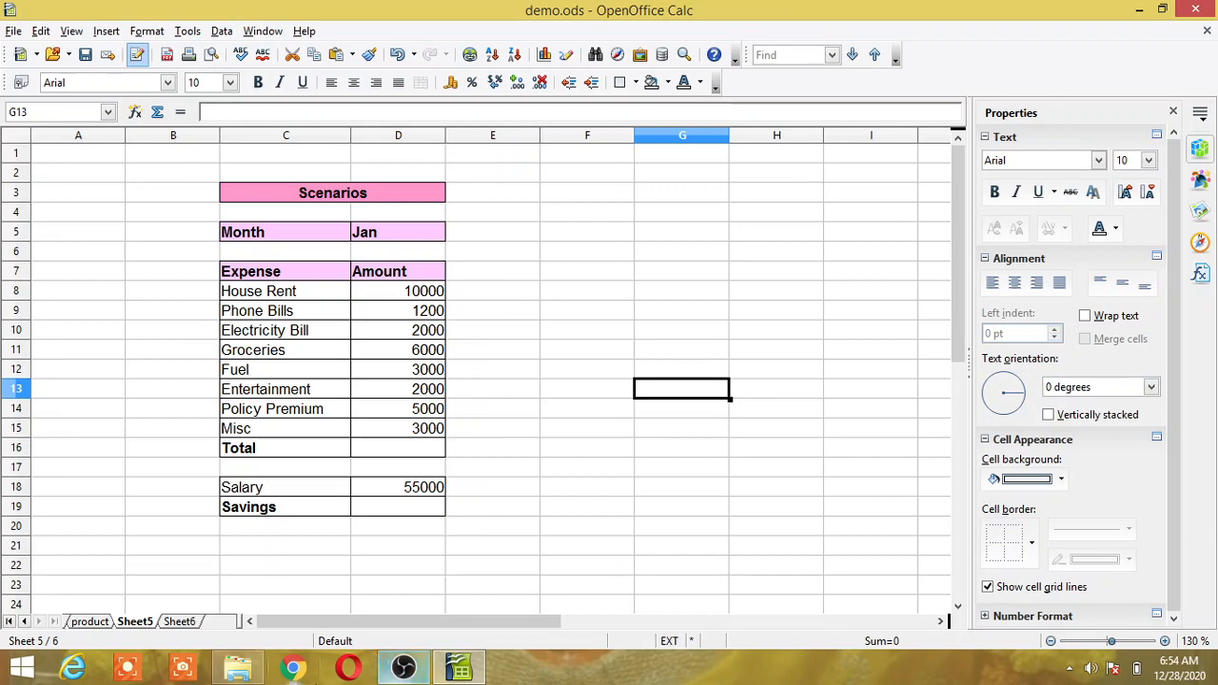
click(408, 451)
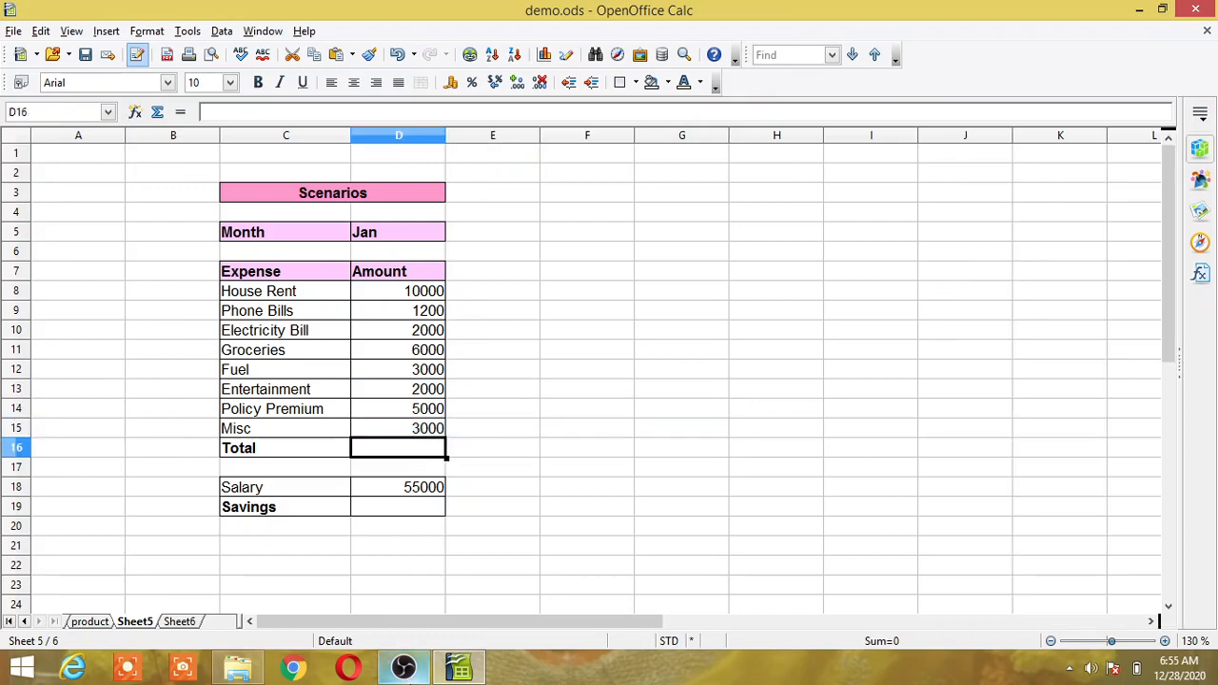
text(=sum()
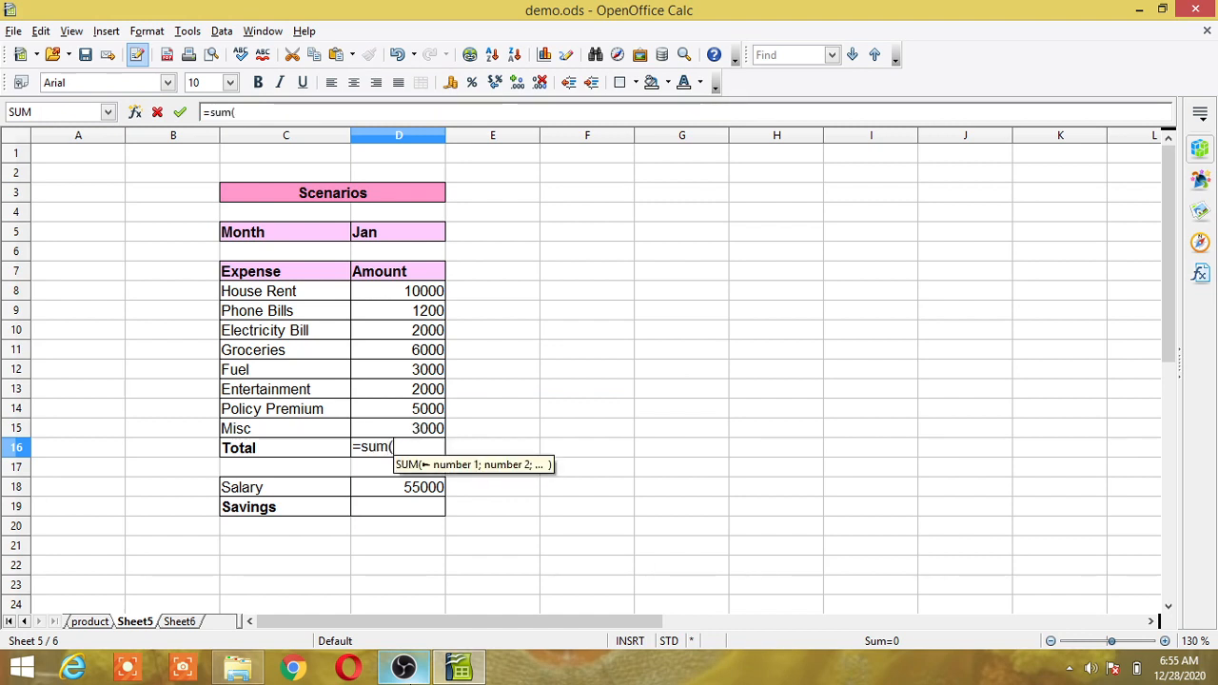
click(419, 293)
text(:)
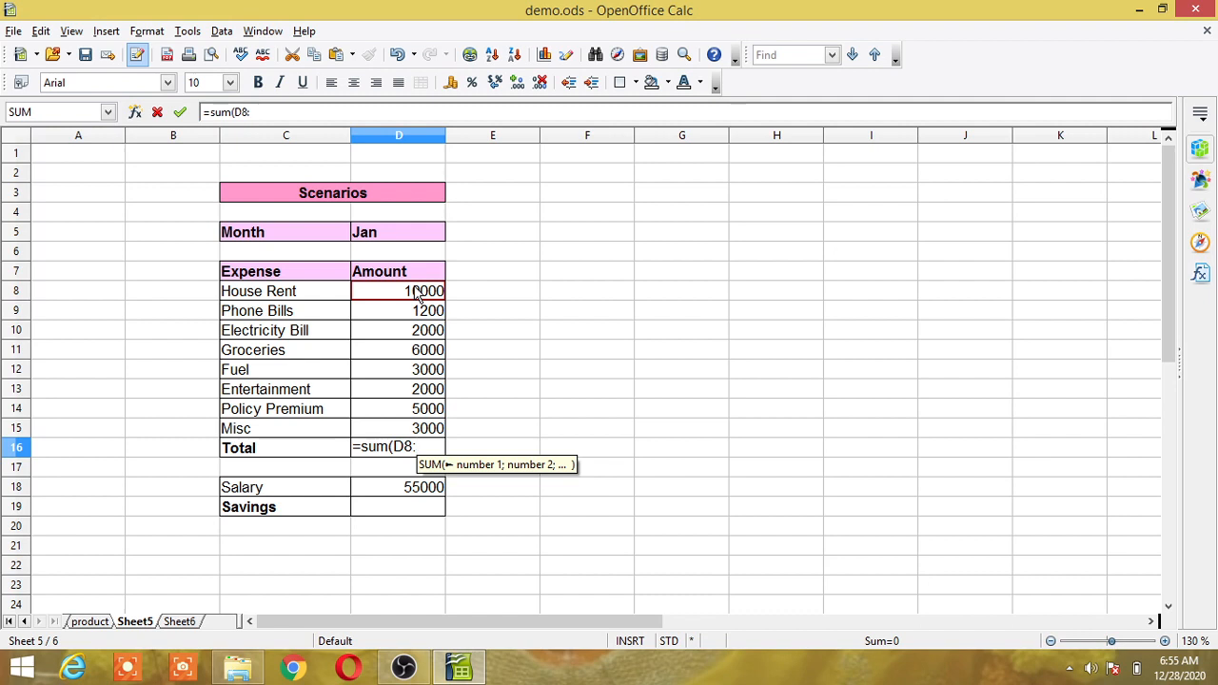
click(430, 431)
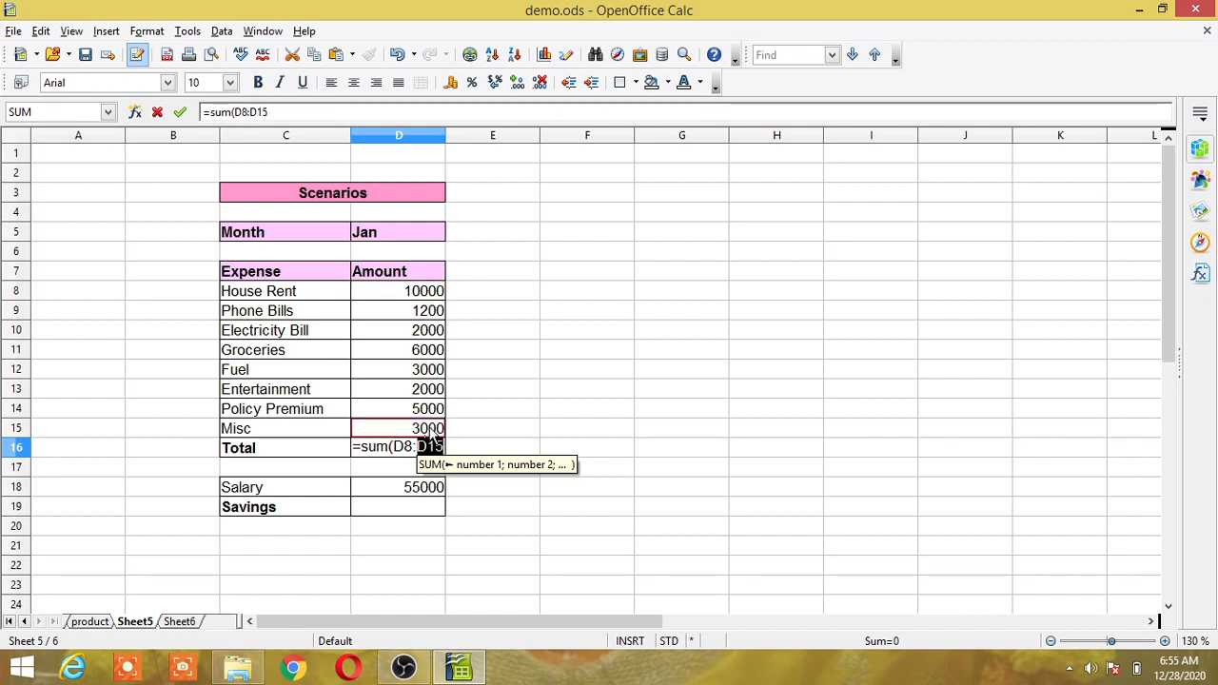
text())
key(Return)
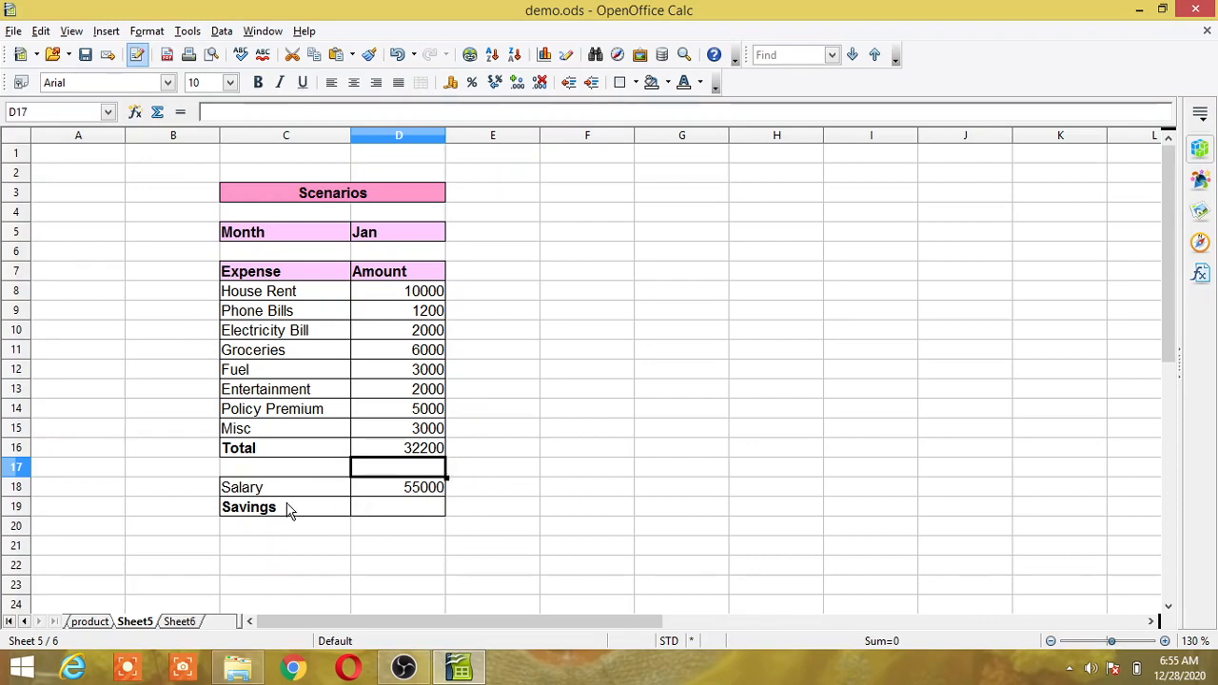
Step: Calculate Savings in cell D19 as salary minus total expenses with the formula =D18-D16
click(395, 506)
text(=)
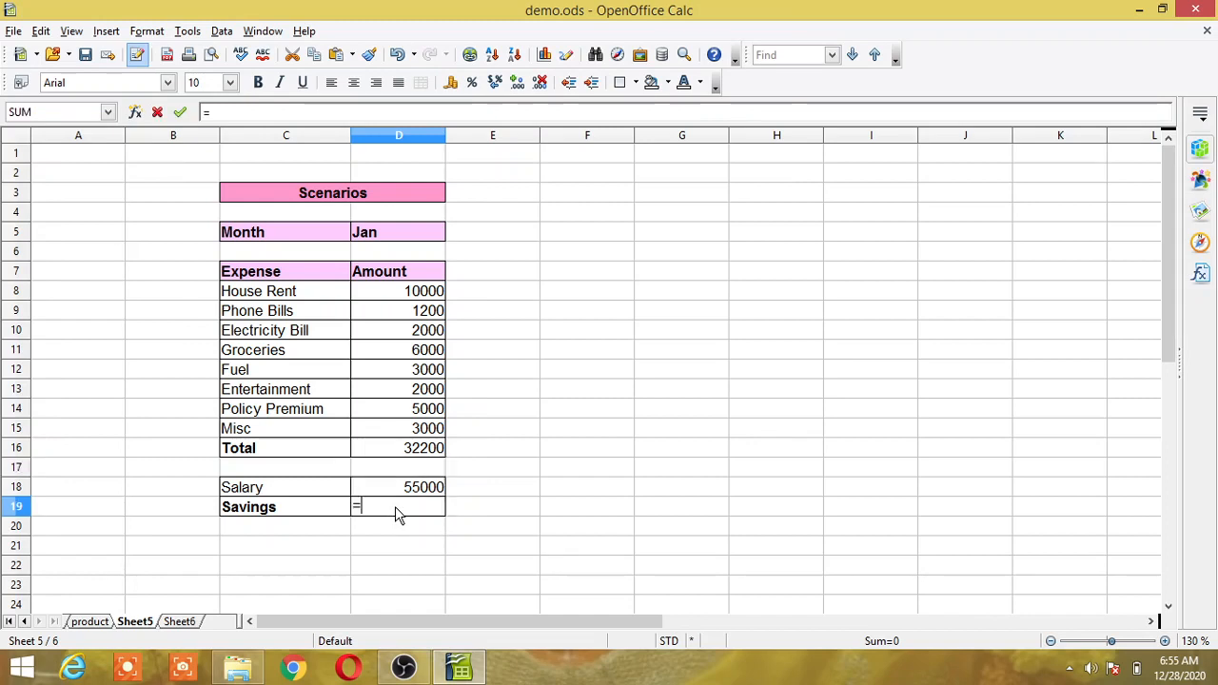
click(417, 490)
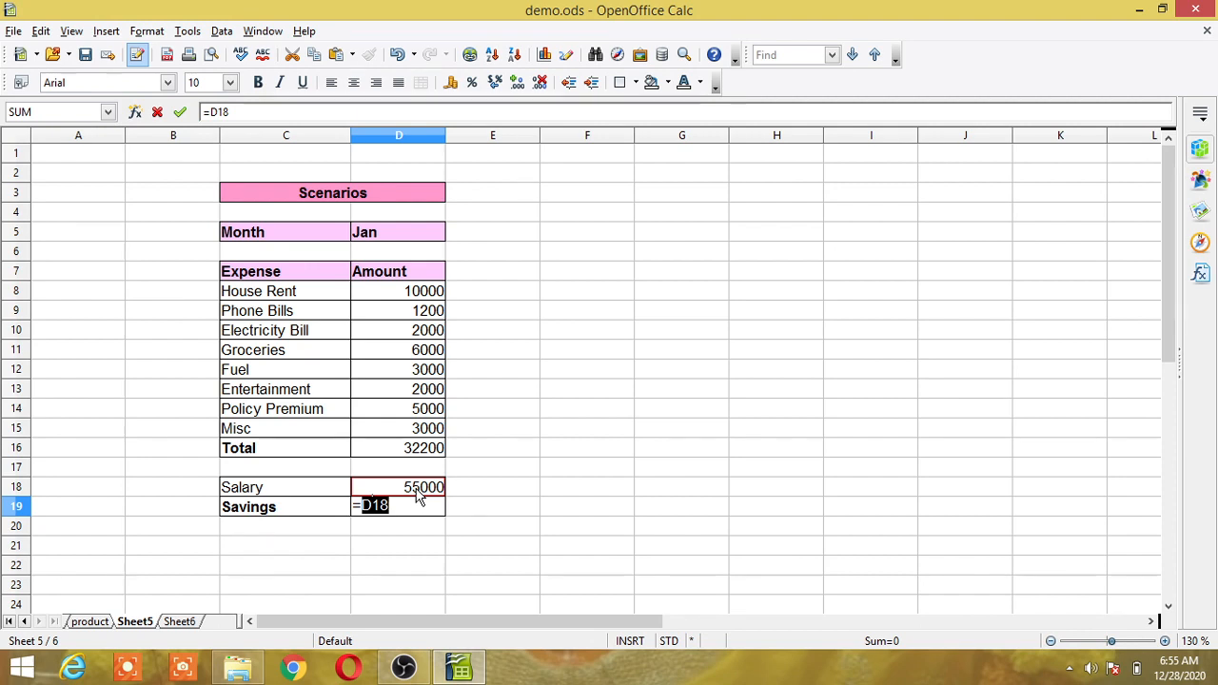
text(-)
click(438, 451)
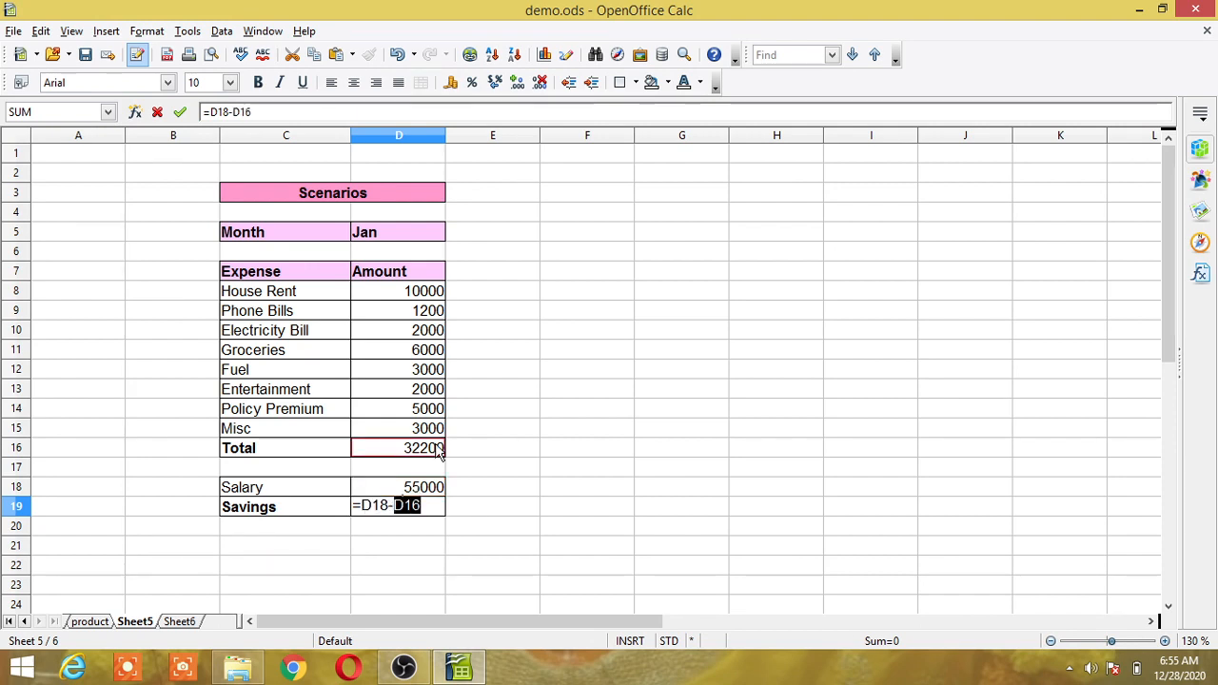
key(Return)
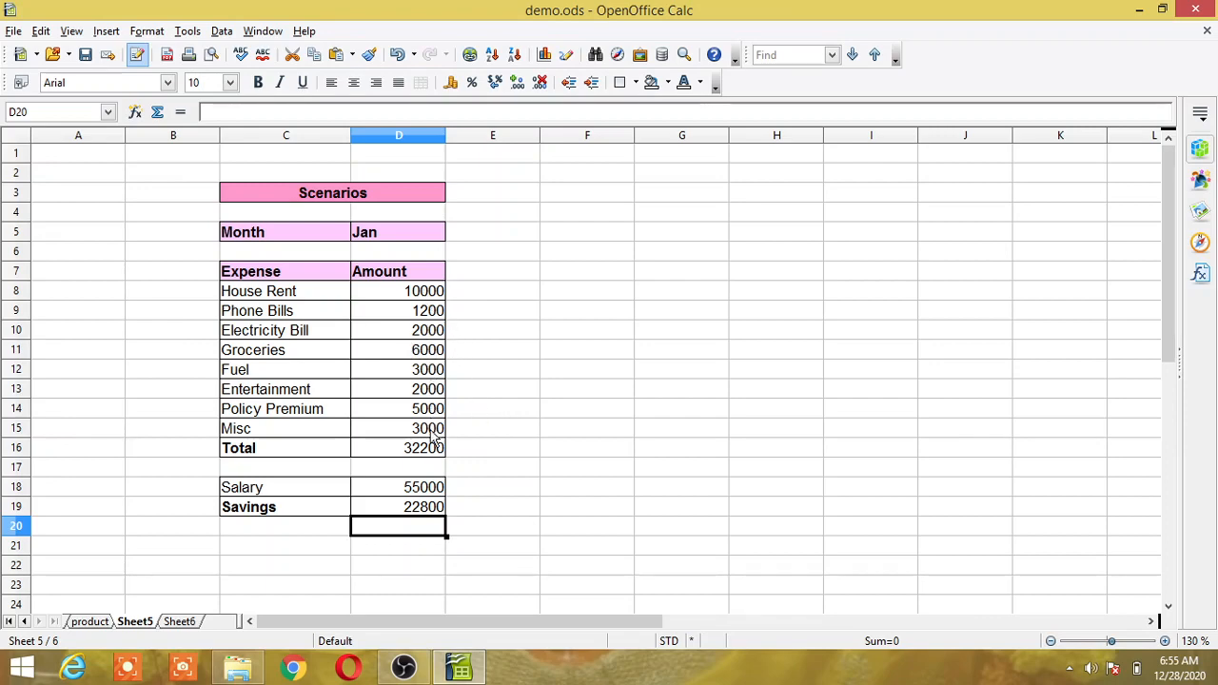
Step: Start a new scenario from the expense amounts D8:D15 together with month cell D5, and name it mon1
click(434, 299)
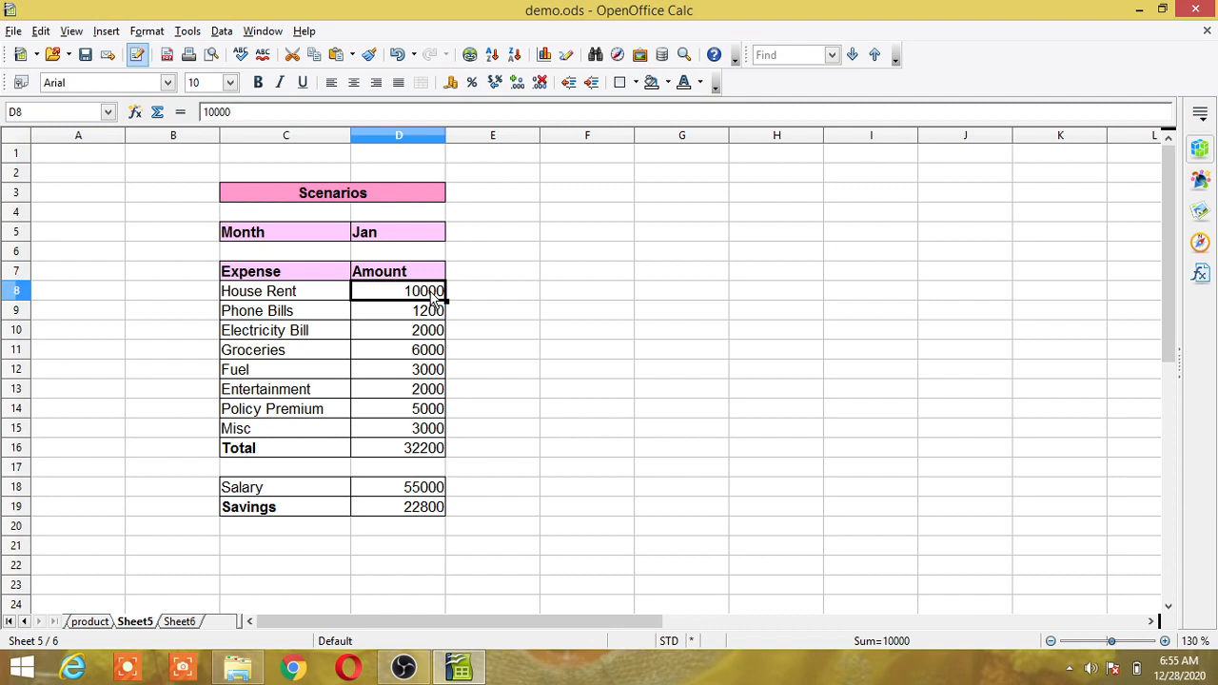
drag(433, 298, 440, 433)
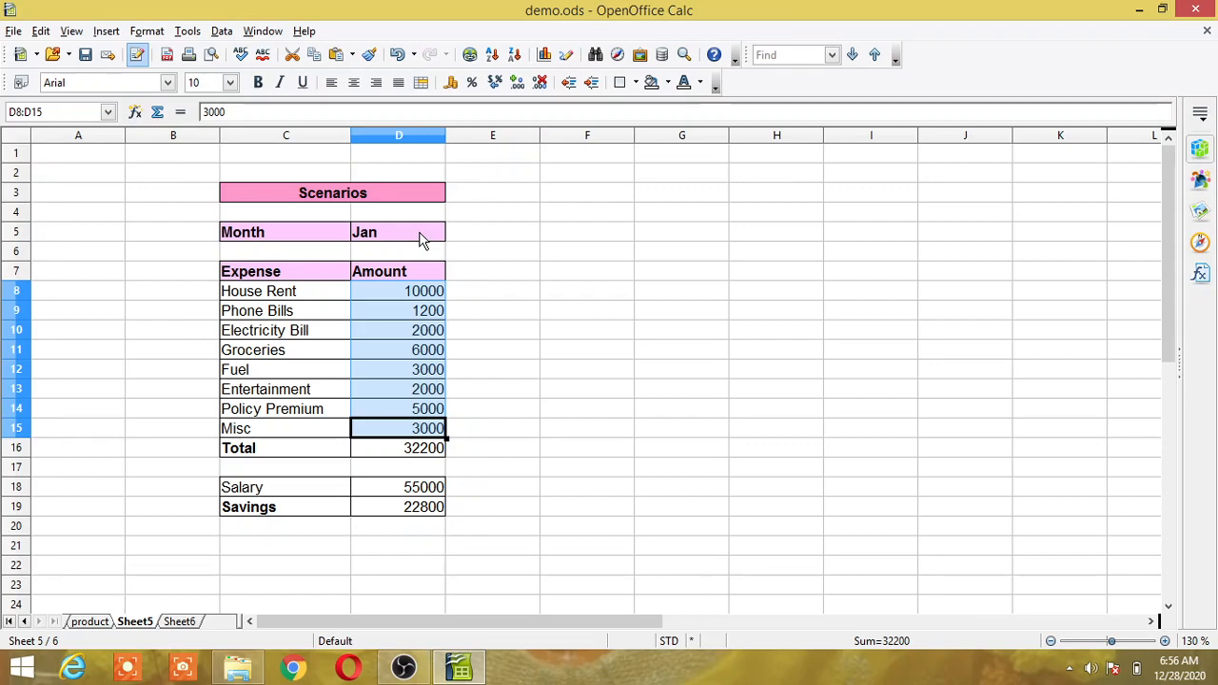
click(426, 232)
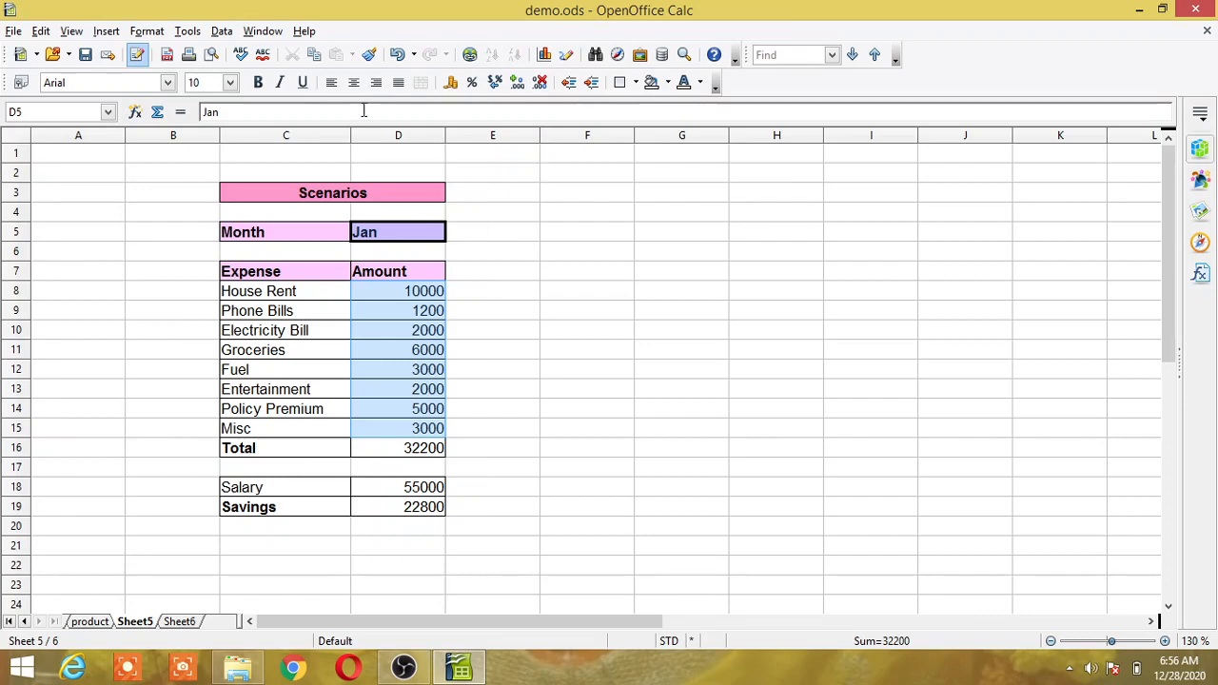
click(188, 33)
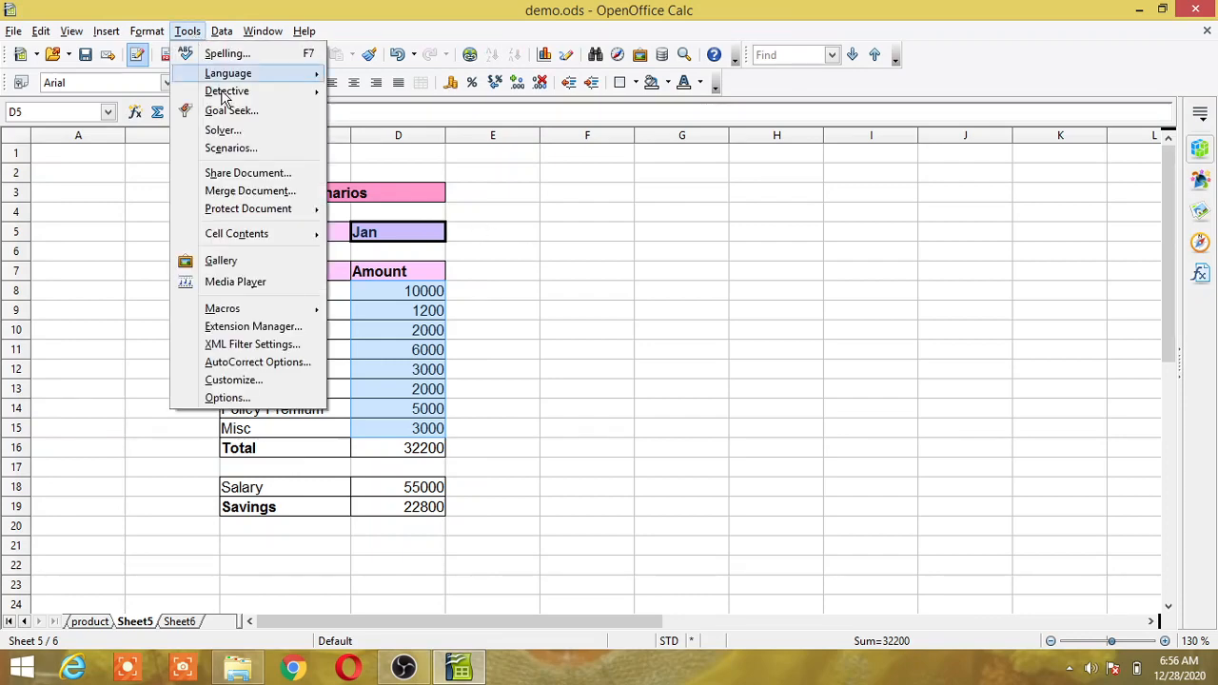
click(234, 148)
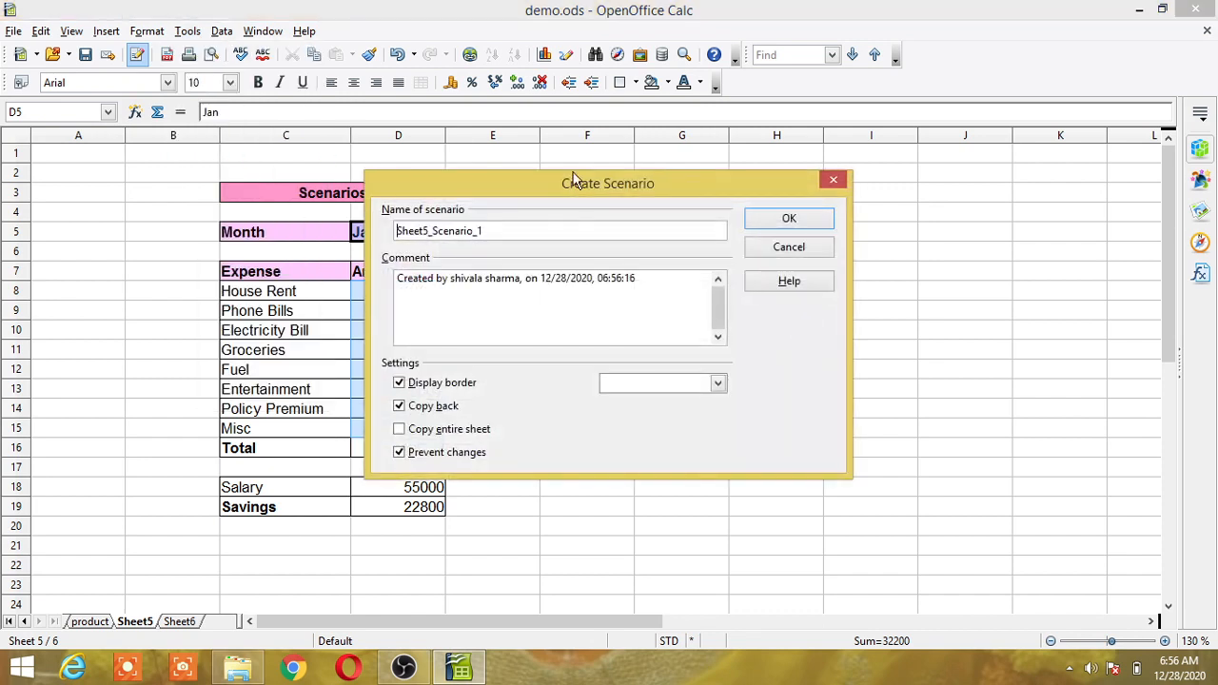
drag(585, 183, 781, 139)
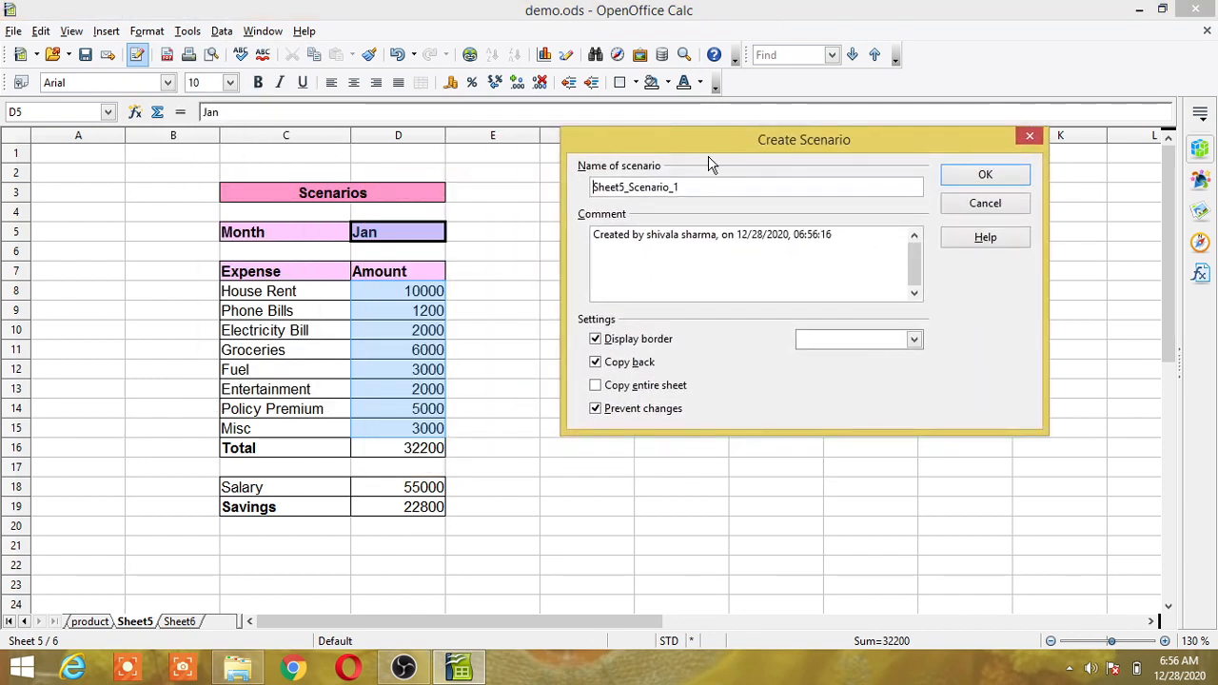
double_click(696, 189)
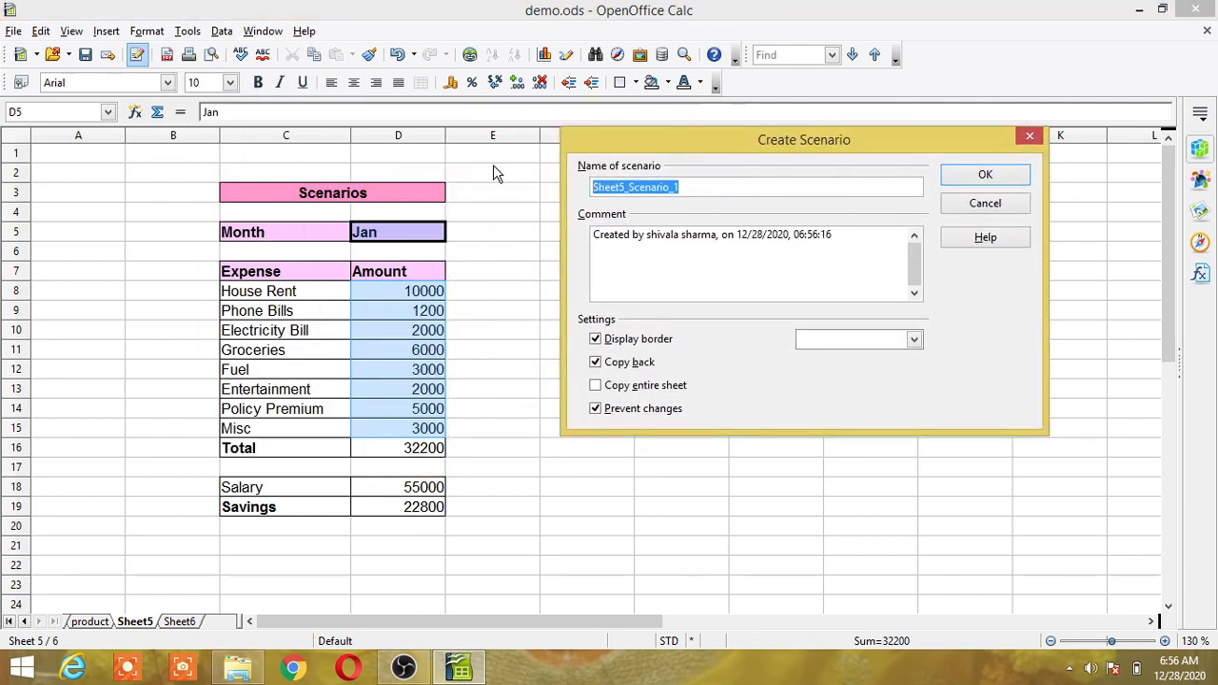
text(mon)
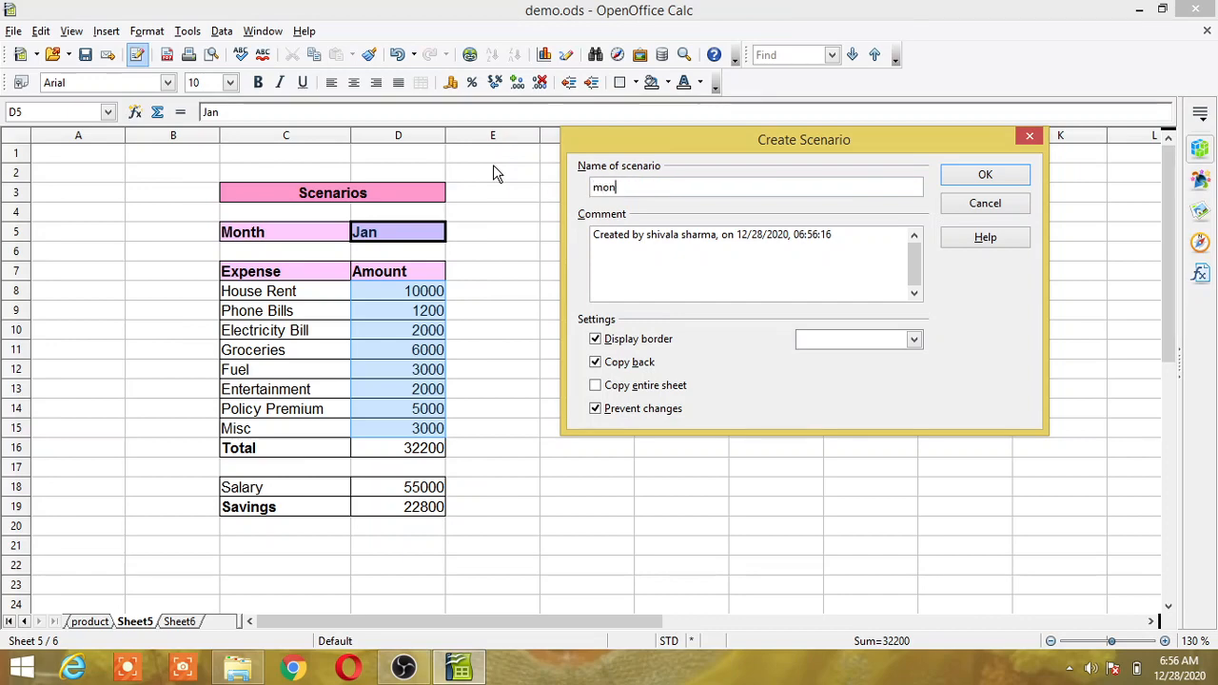
text(1)
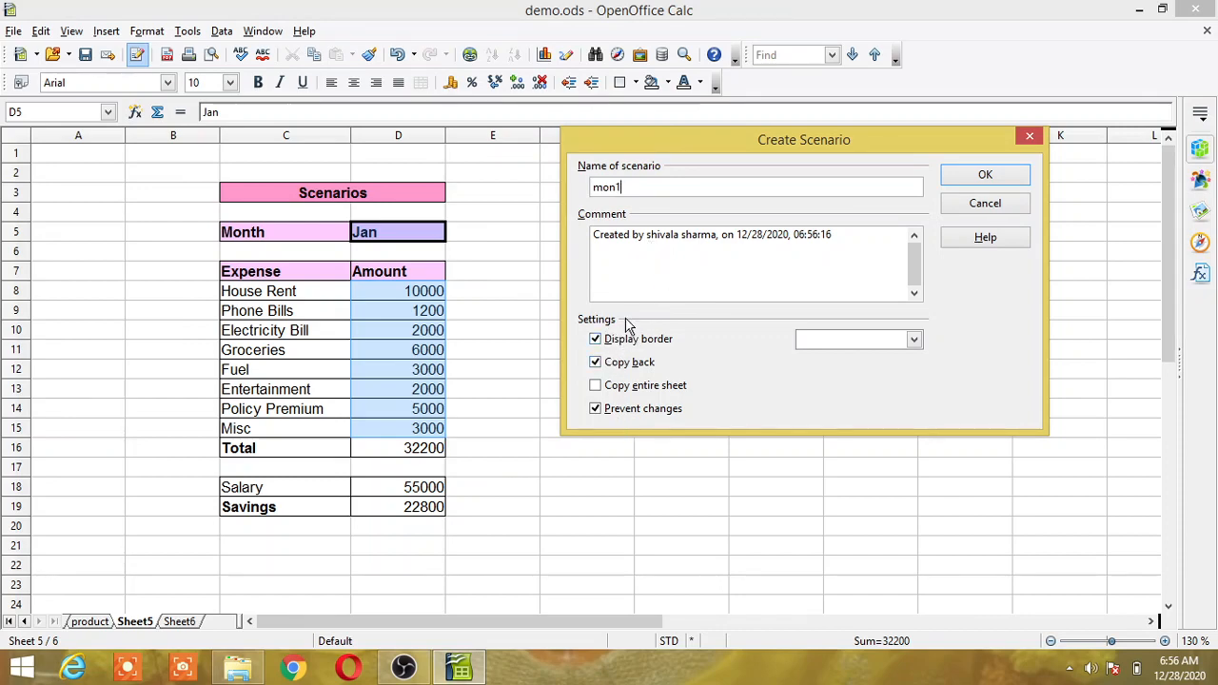
Step: Give the scenario an Orange 1 display border, turn off Copy back and create it
click(916, 342)
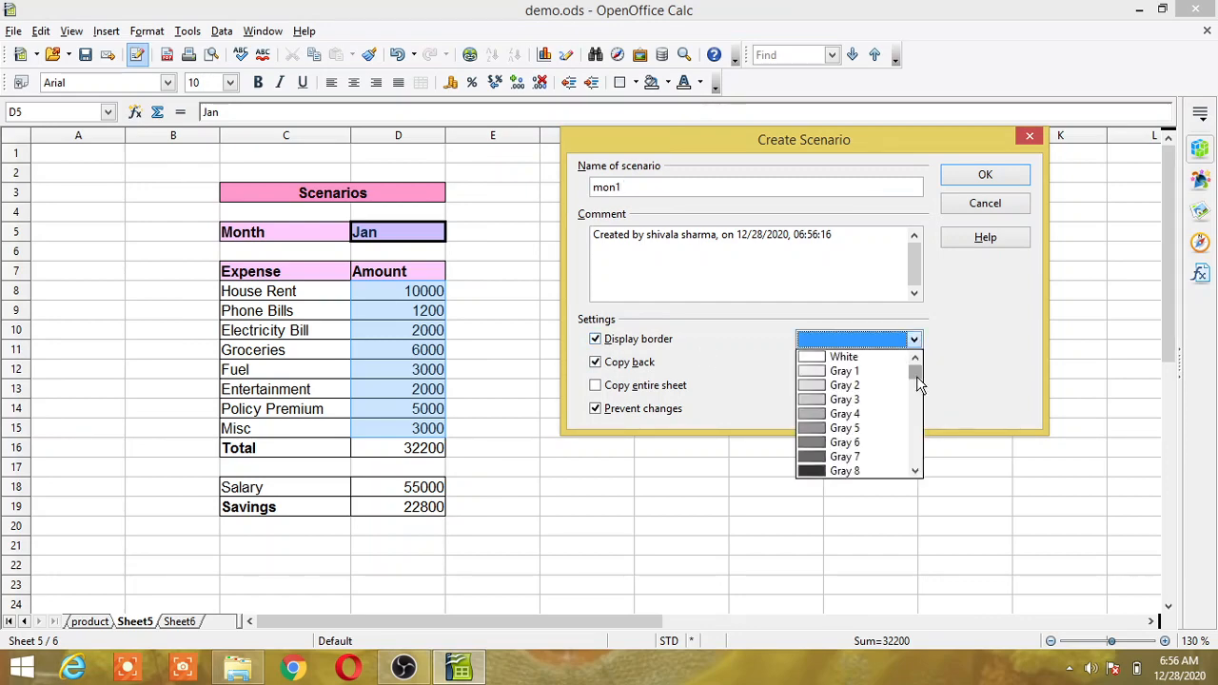
drag(917, 375, 918, 387)
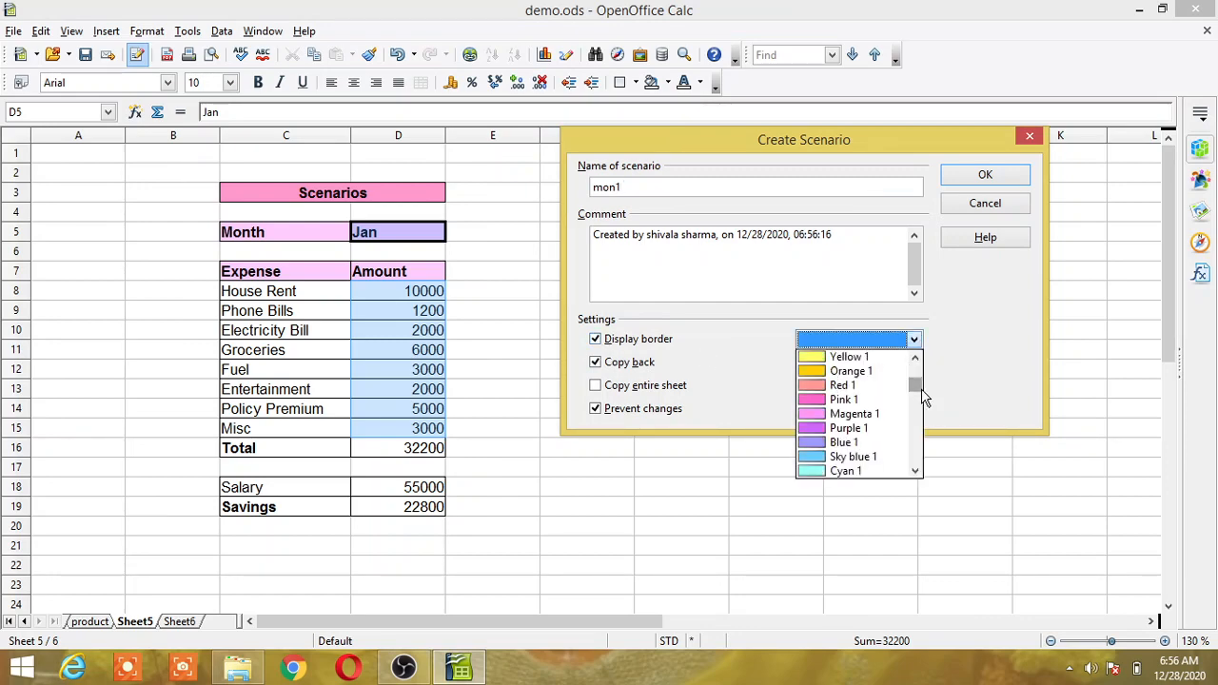
click(864, 374)
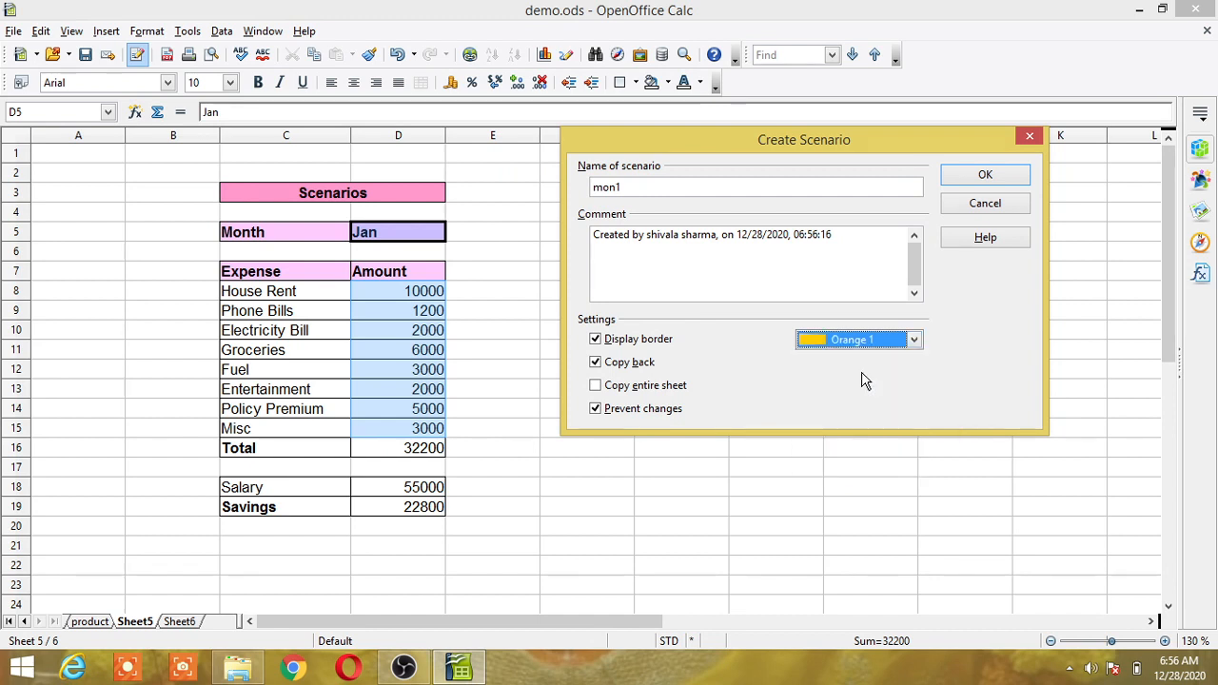
click(597, 365)
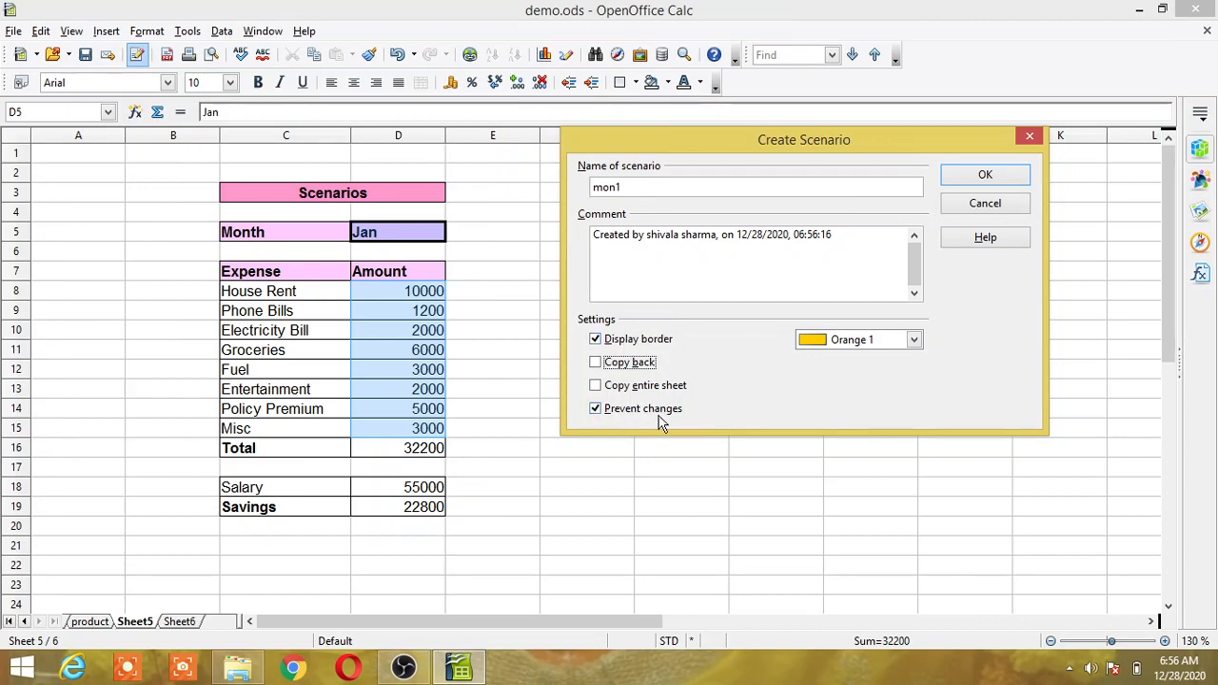
click(985, 175)
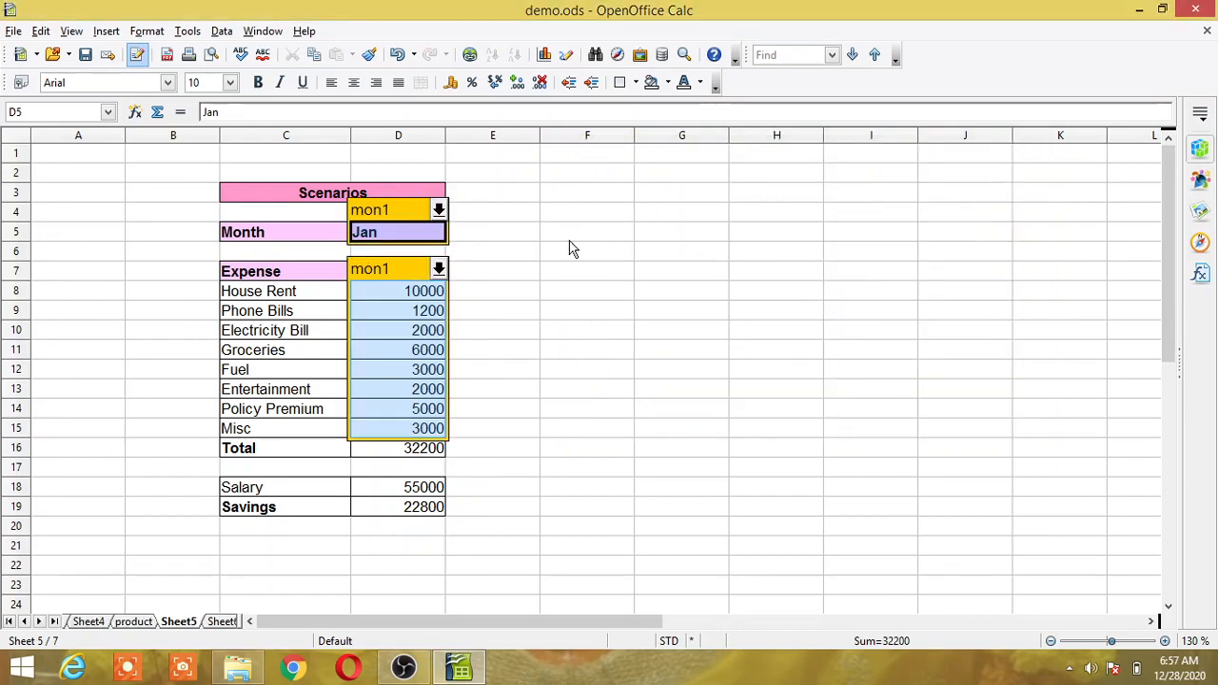
Step: Check the scenario list above the month cell and choose mon1 in it
click(437, 209)
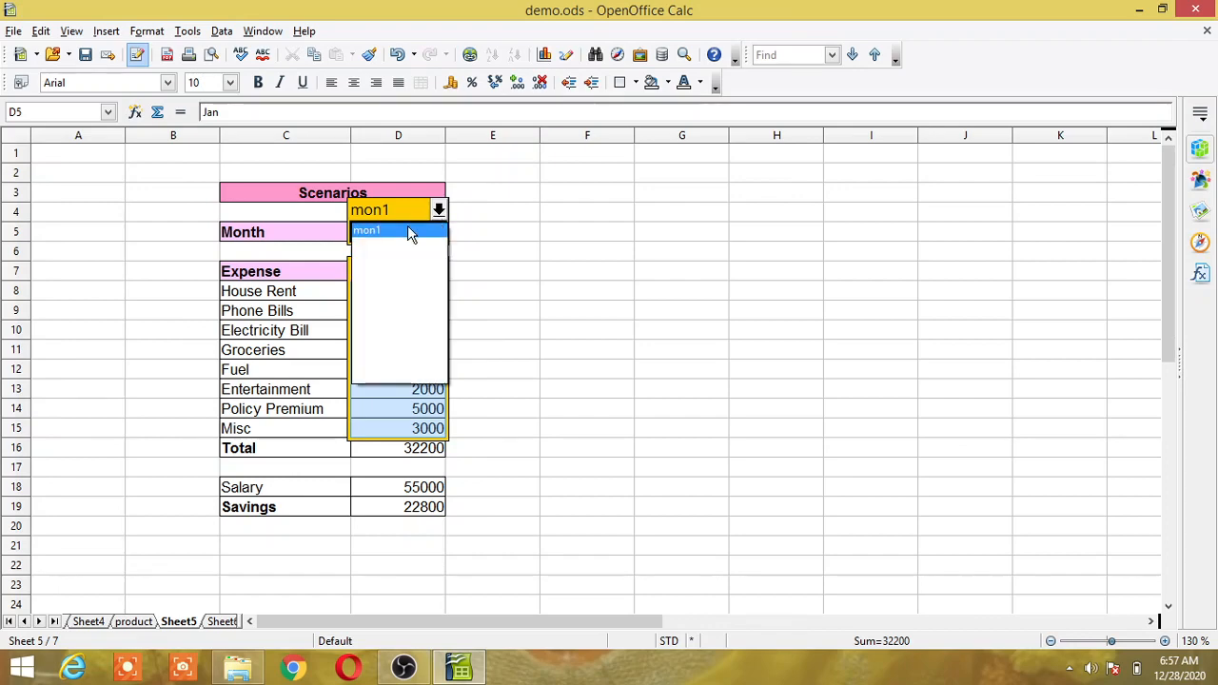
click(409, 231)
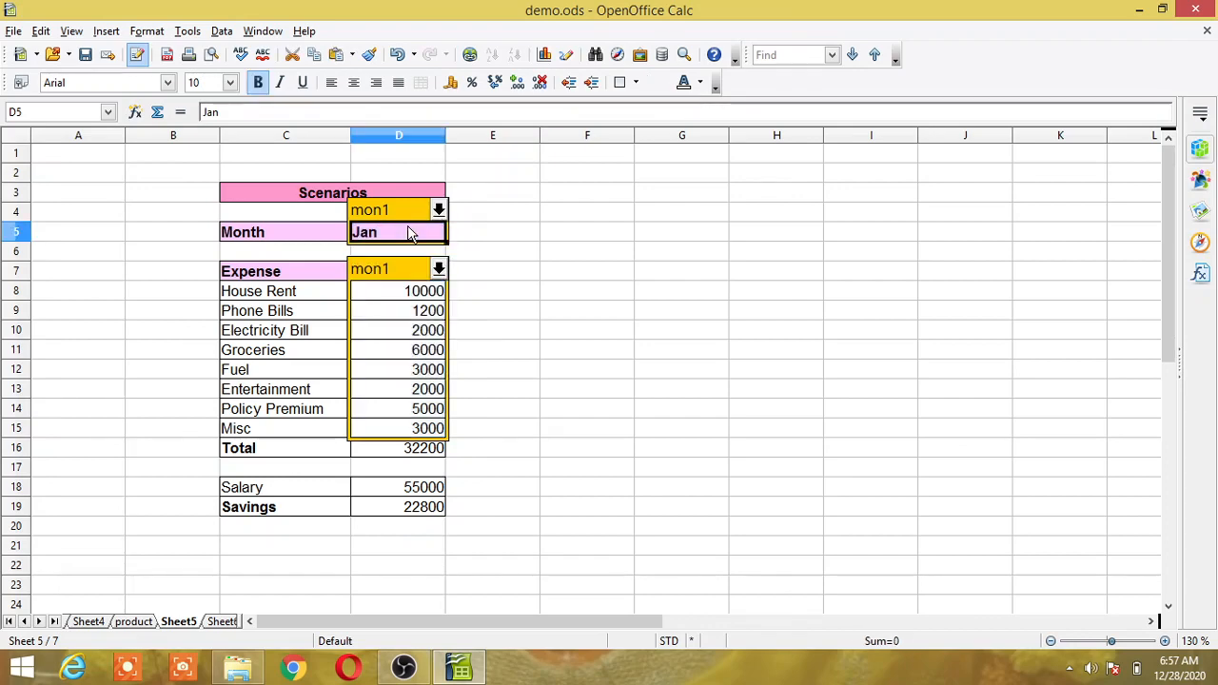
click(438, 209)
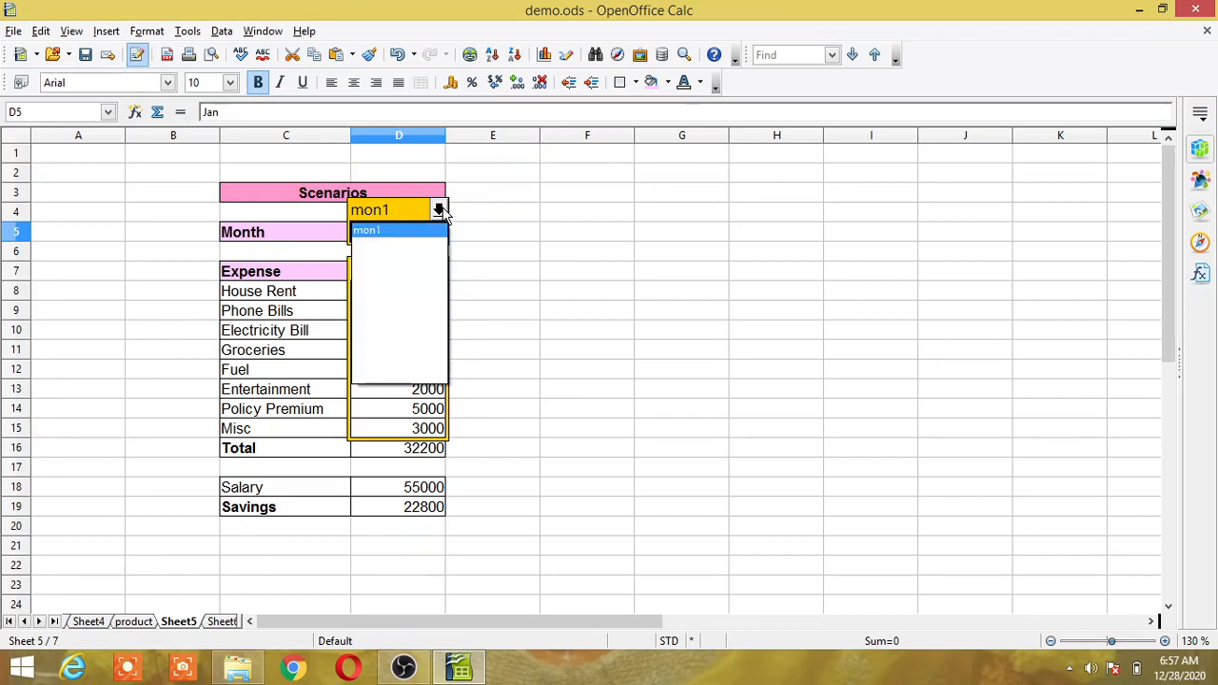
click(389, 233)
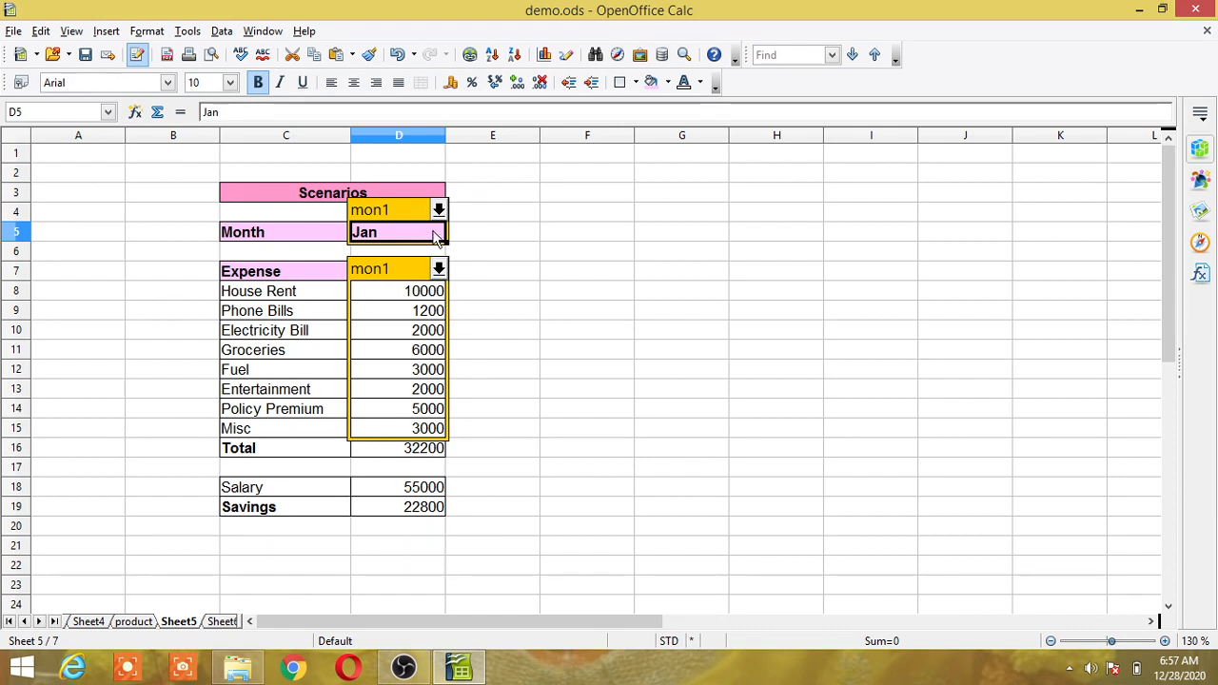
Step: Change the month in cell D5 to Feb and set House Rent in D8 to 12000
text(feb)
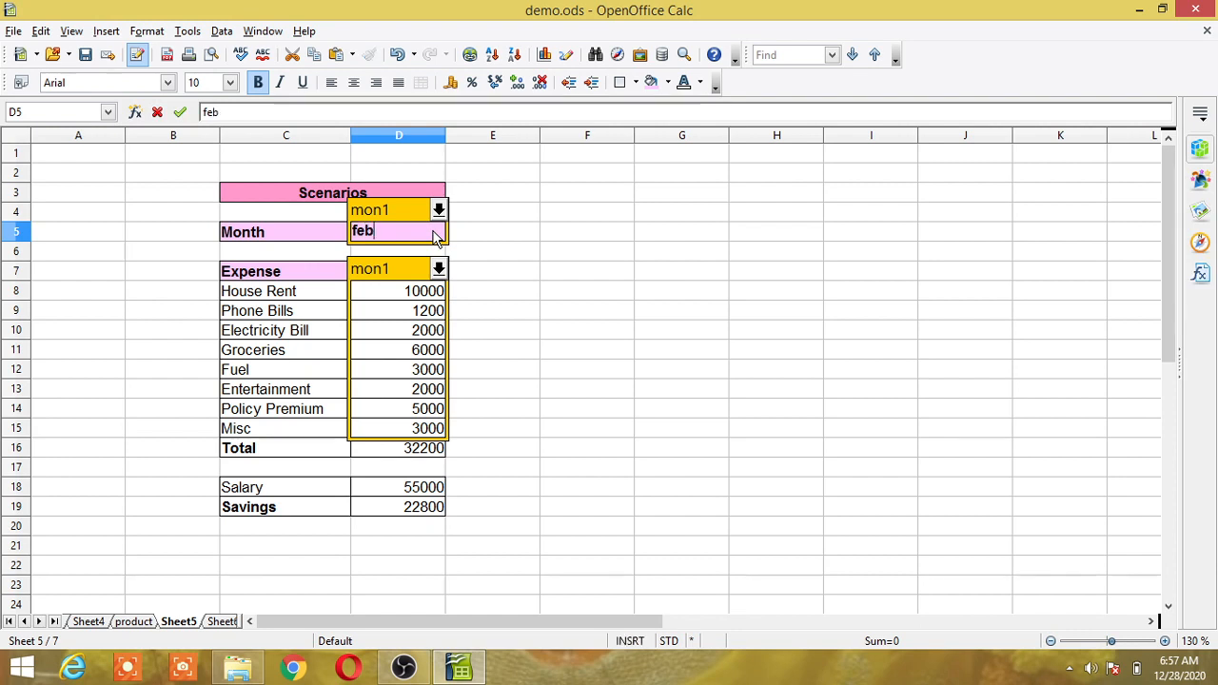
click(505, 252)
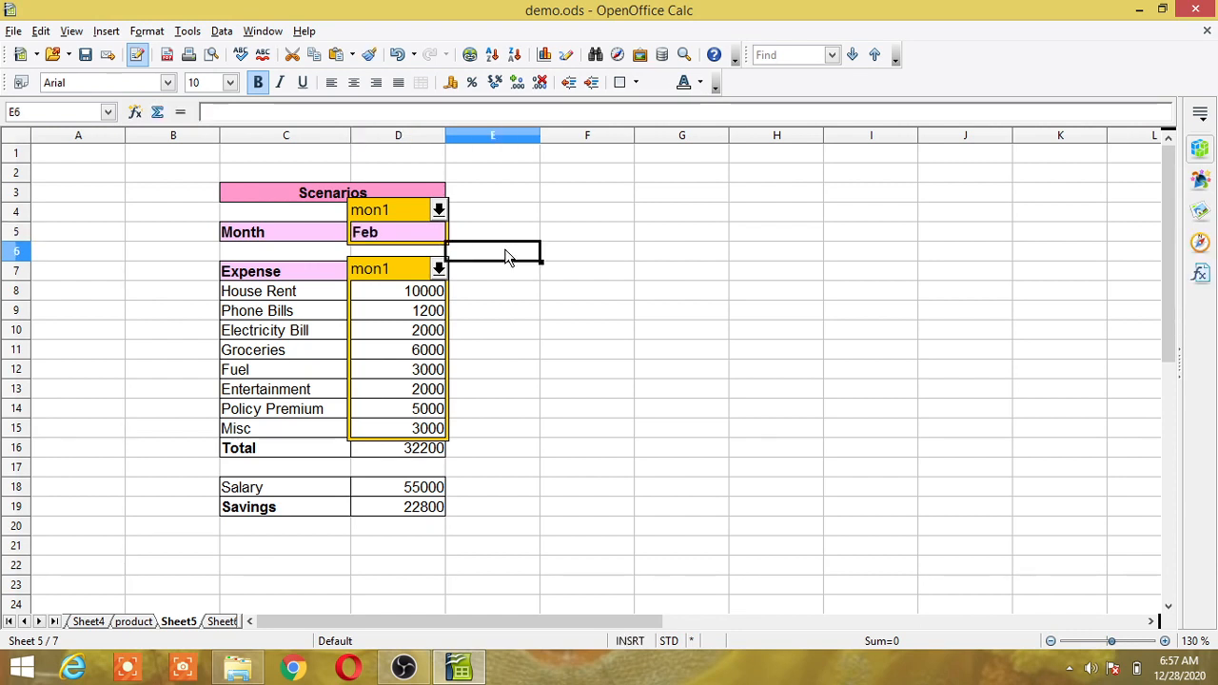
click(445, 297)
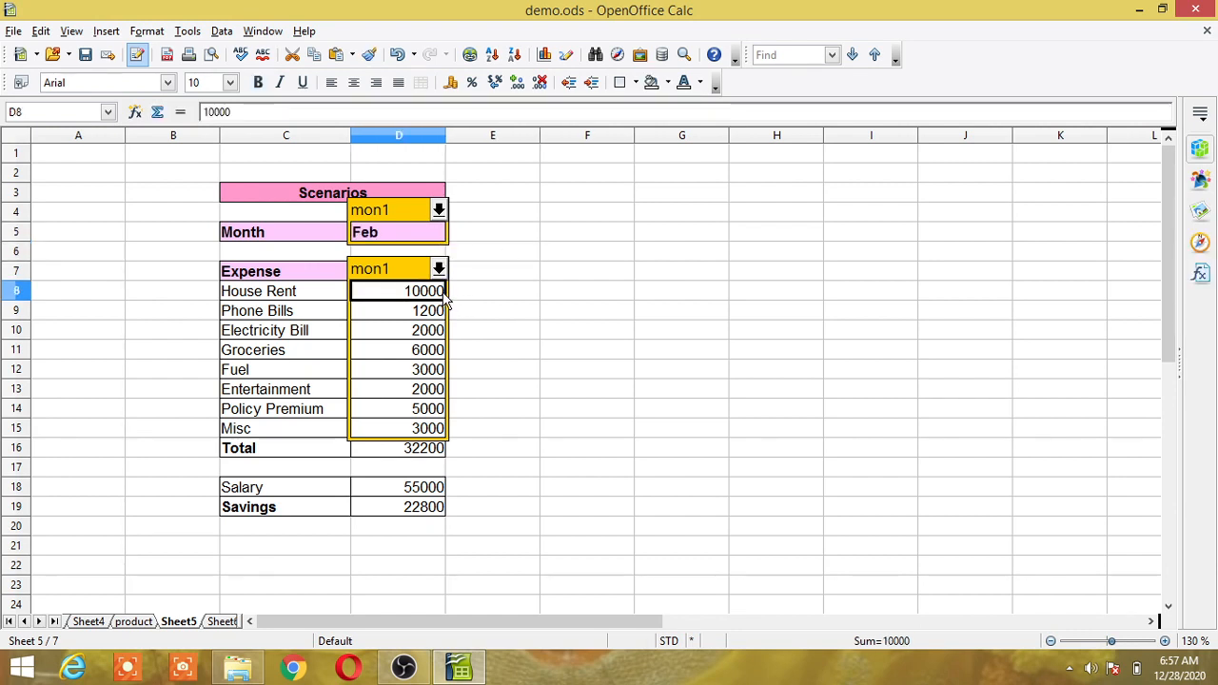
text(120)
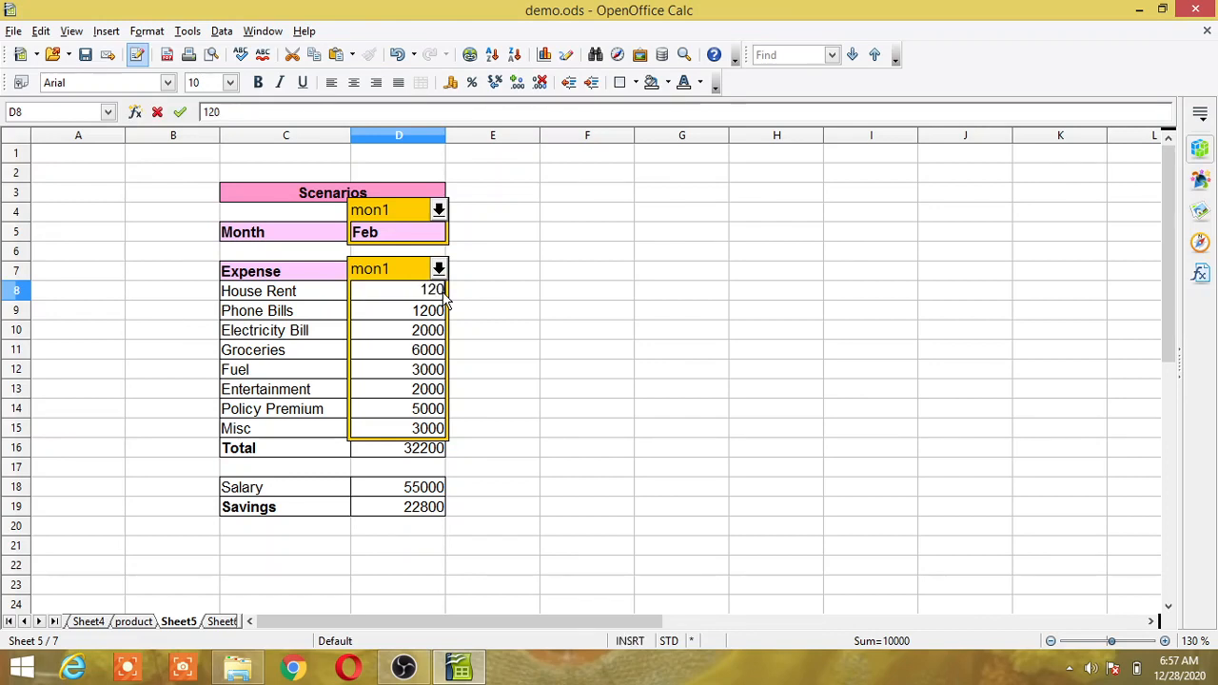
text(00)
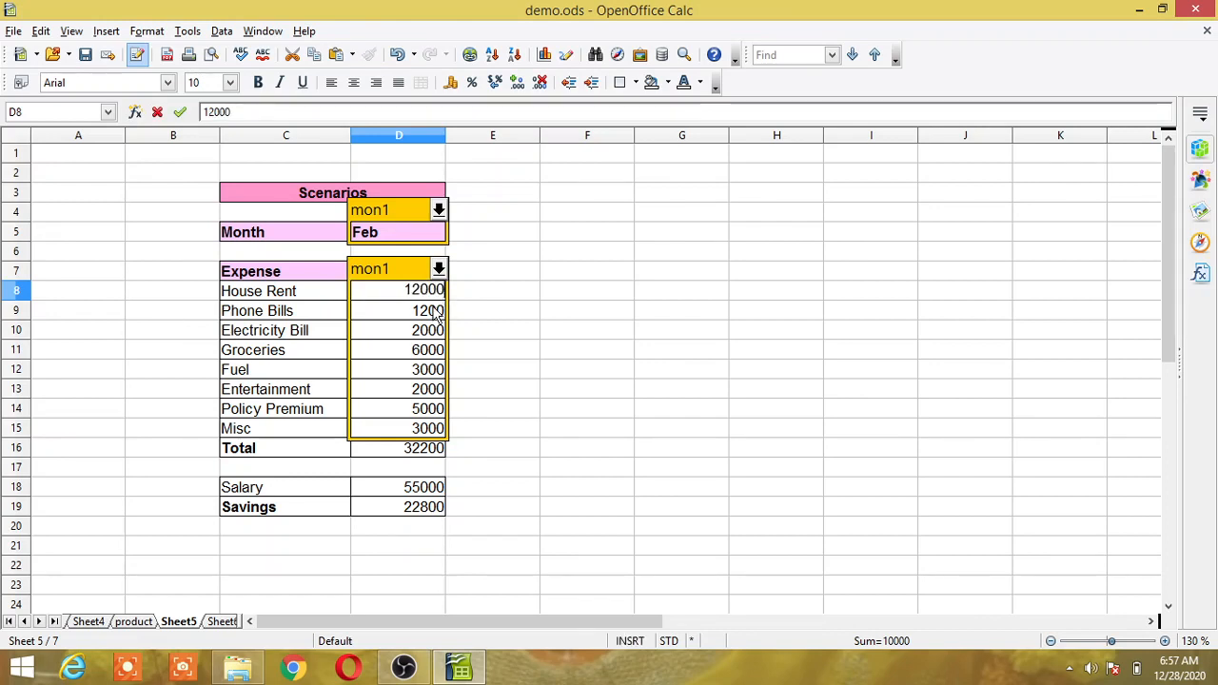
key(Return)
Step: Set the Electricity Bill in D10 to 3000 and Groceries in D11 to 7000
key(Return)
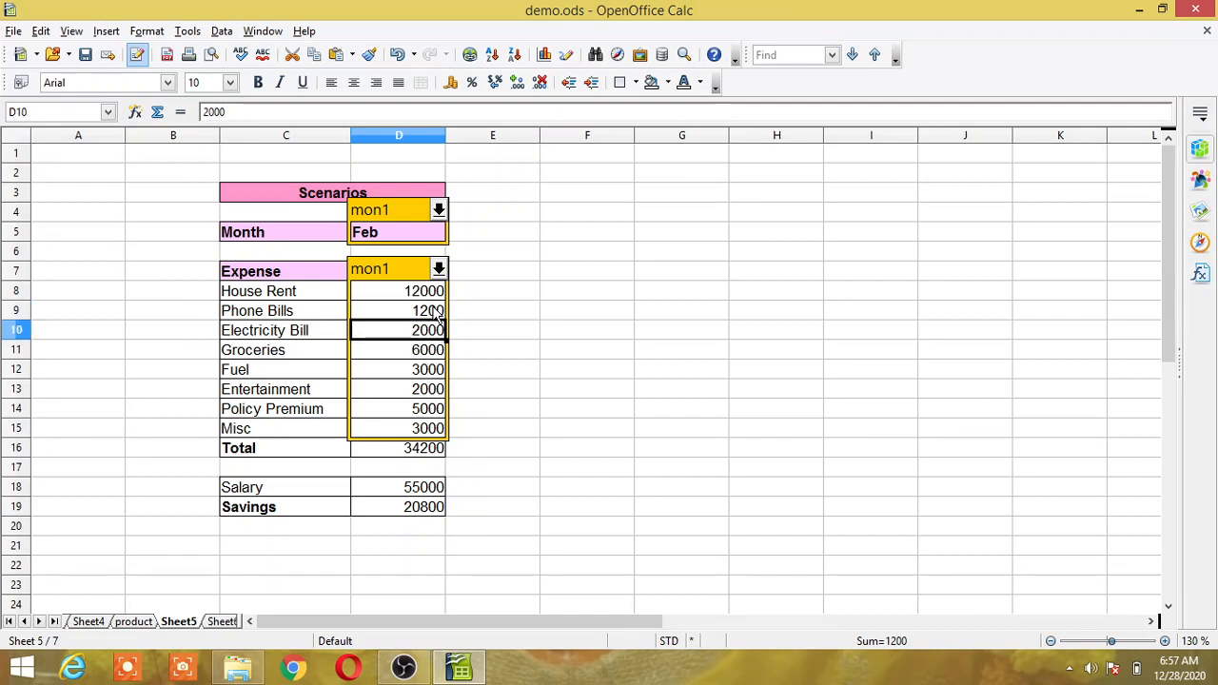
text(3000)
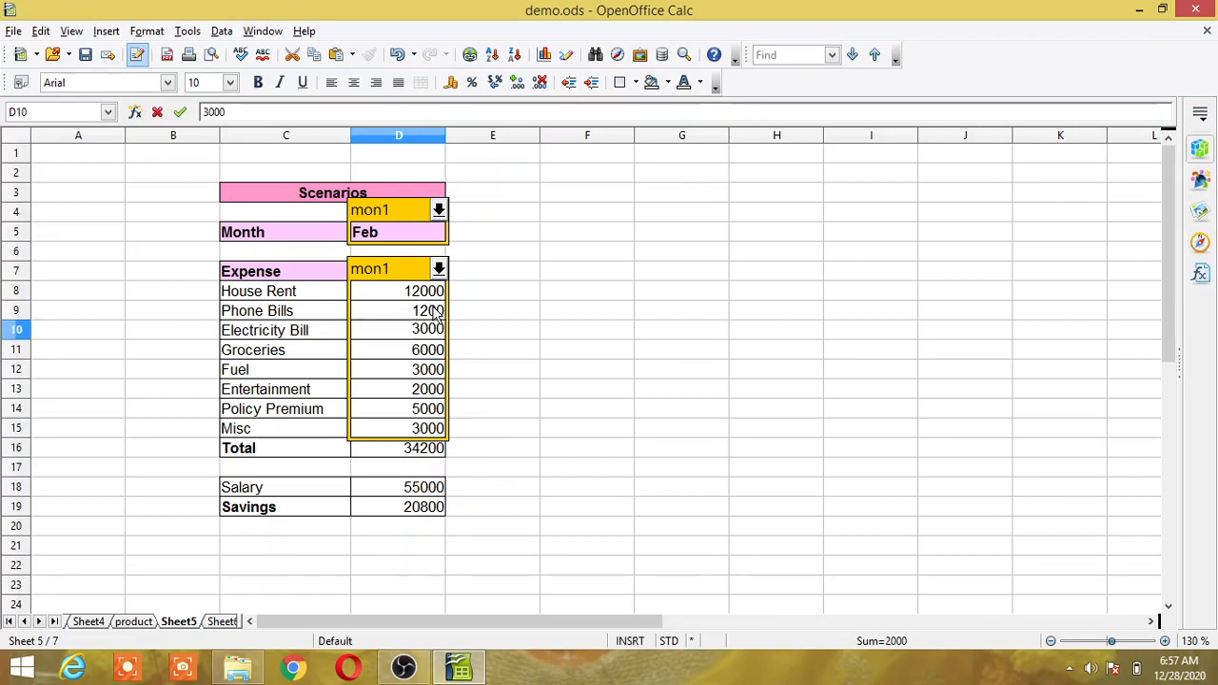
key(Return)
text(7)
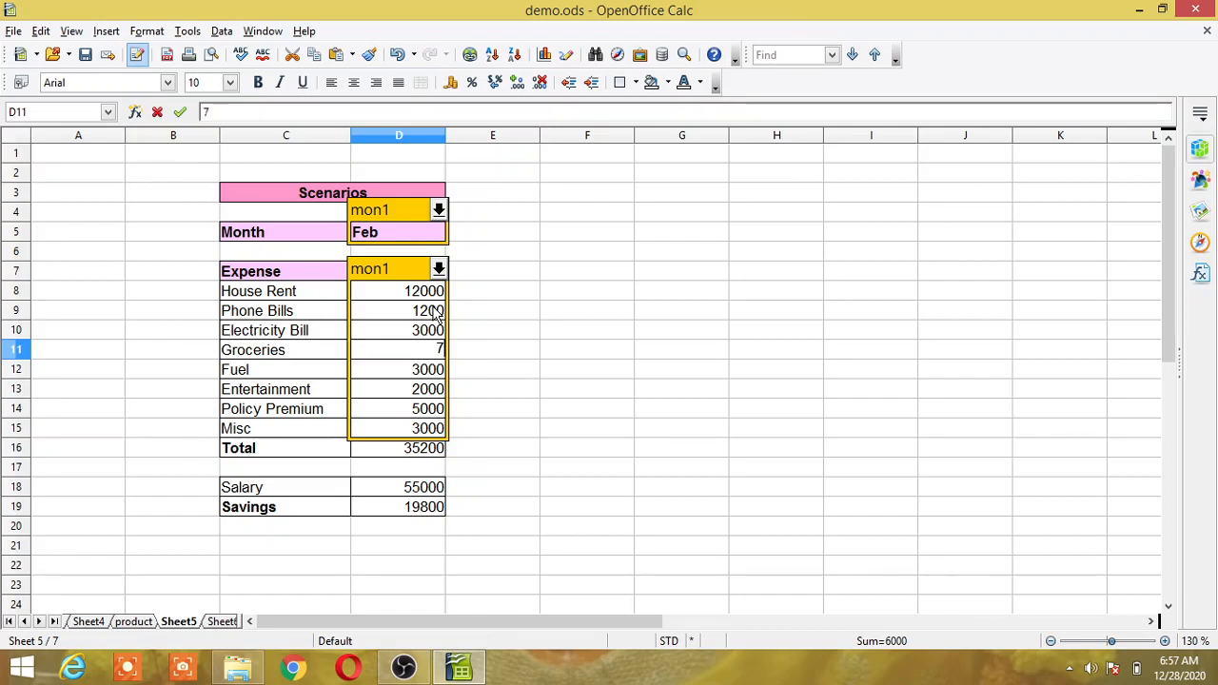
text(000)
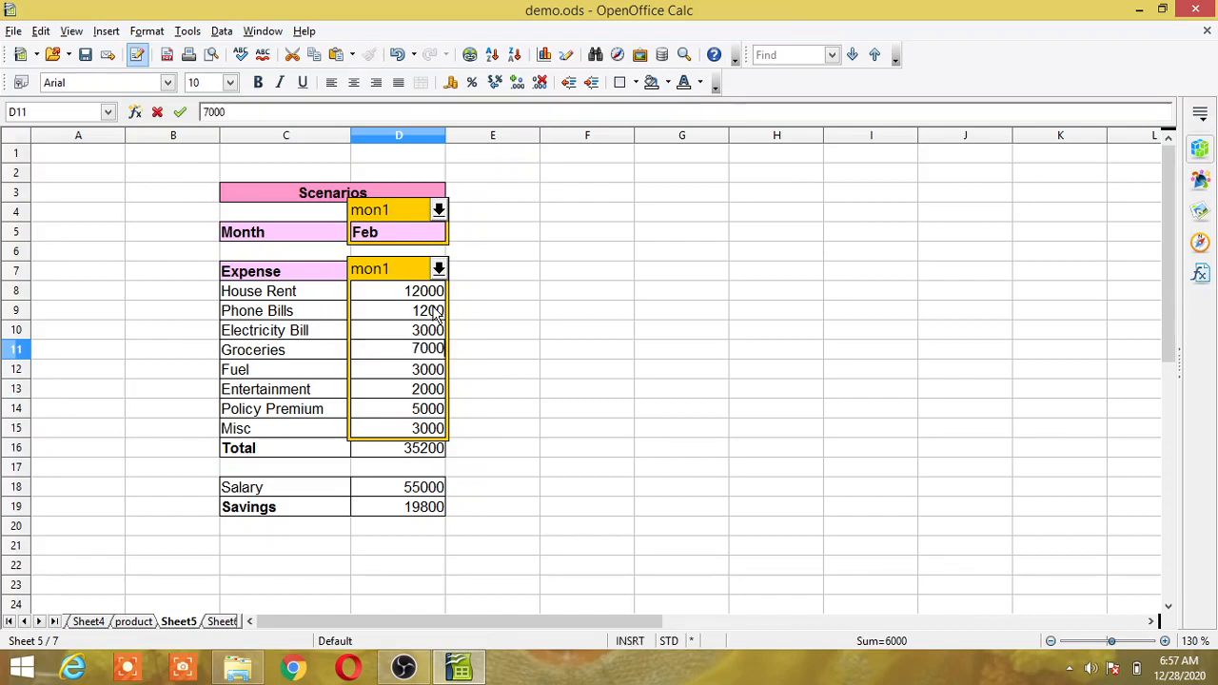
key(Return)
Step: Set the Misc expense in cell D15 to 3500 and check the Total cell D16
key(Return)
key(Return)
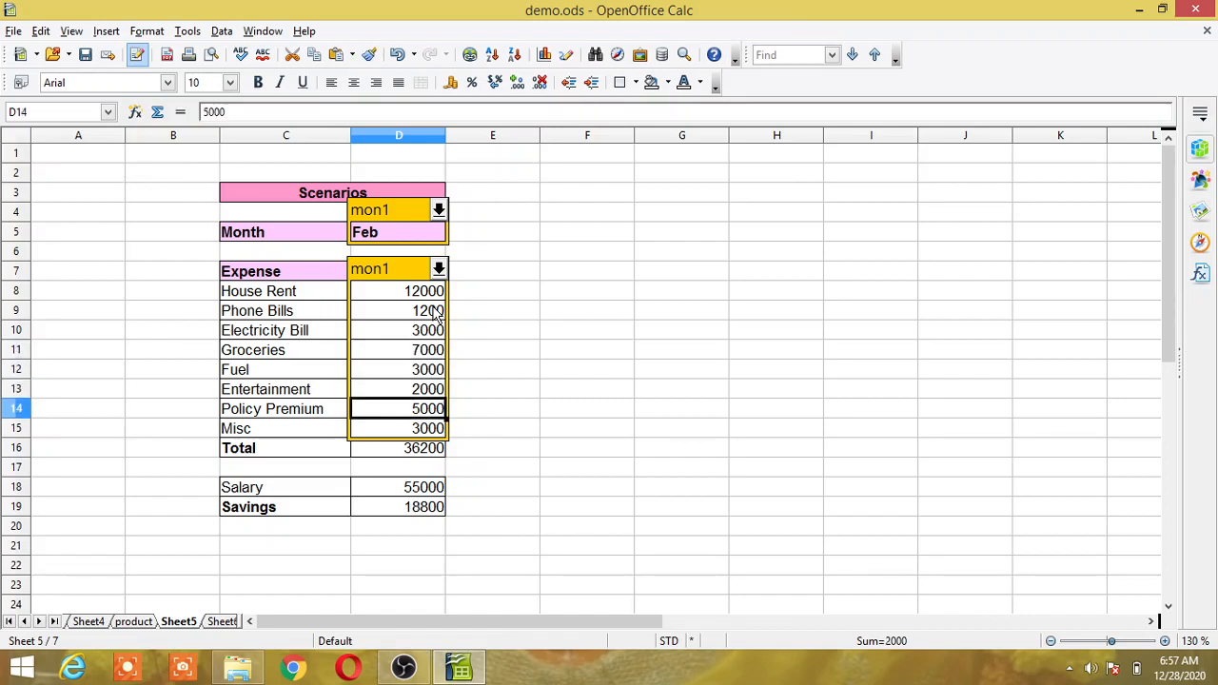
key(Return)
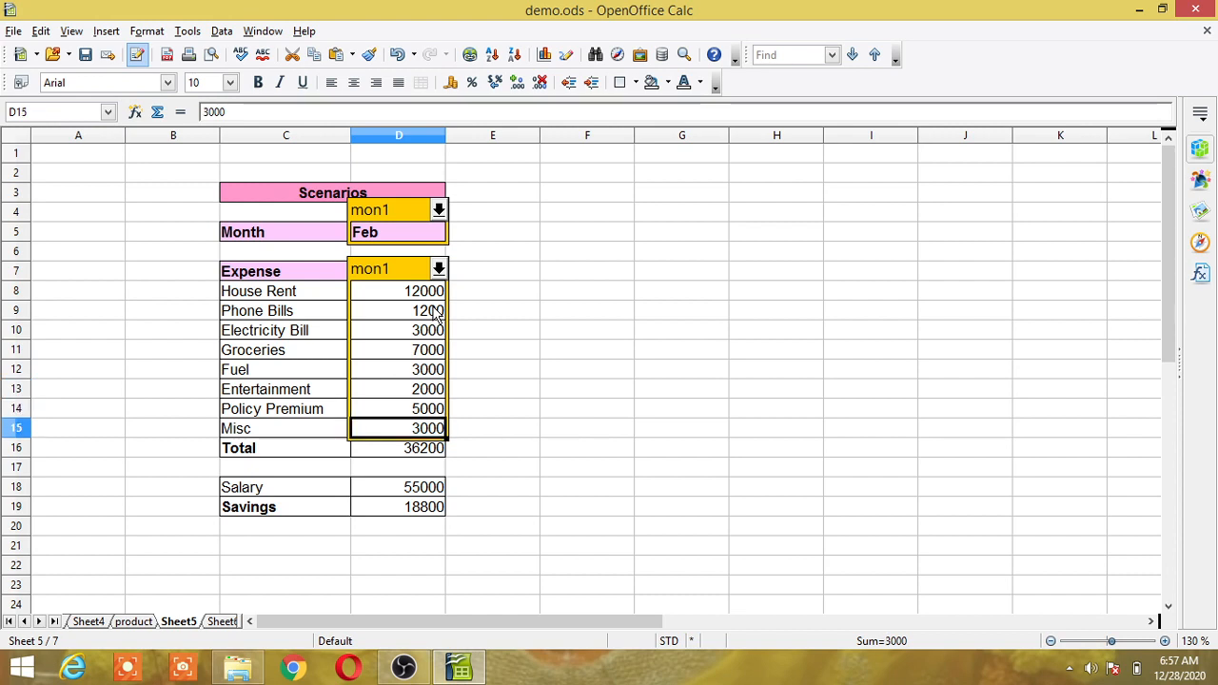
text(3500)
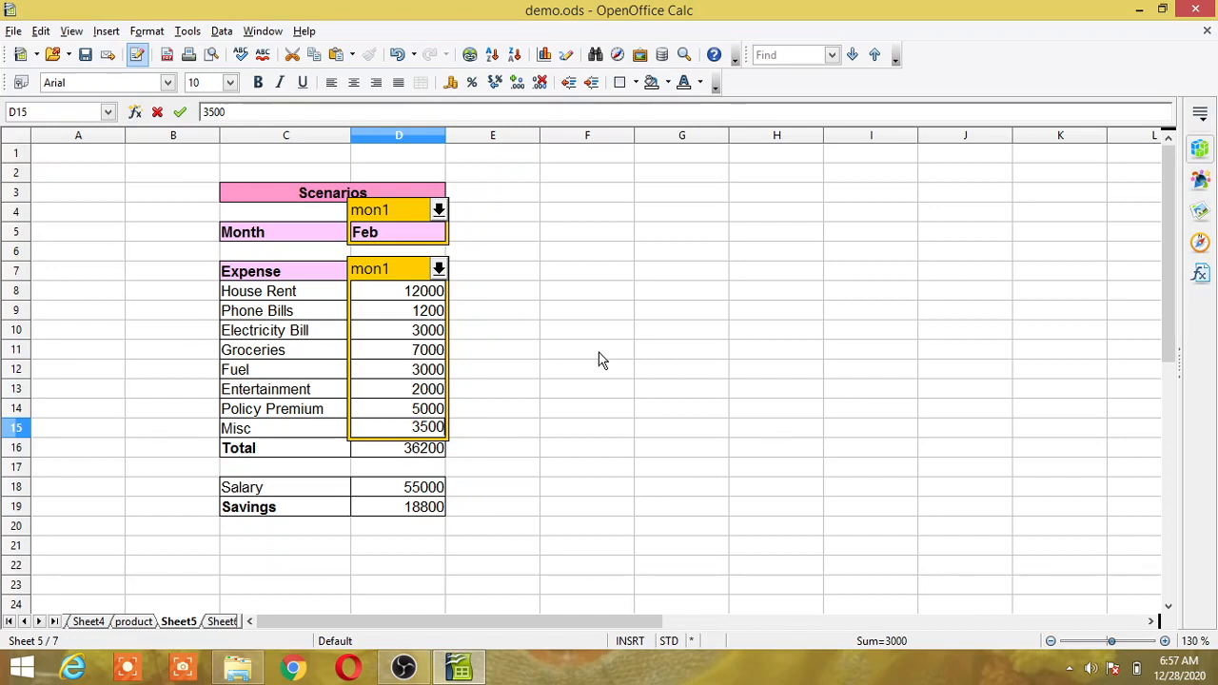
key(Return)
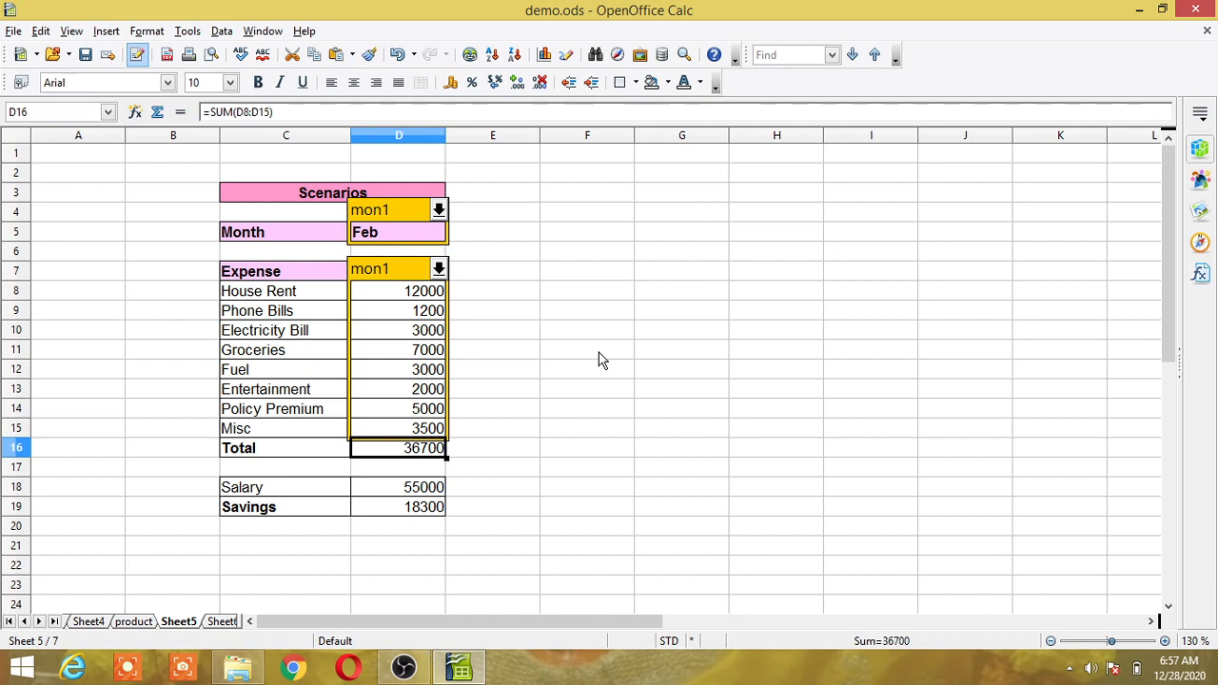
click(523, 416)
click(434, 452)
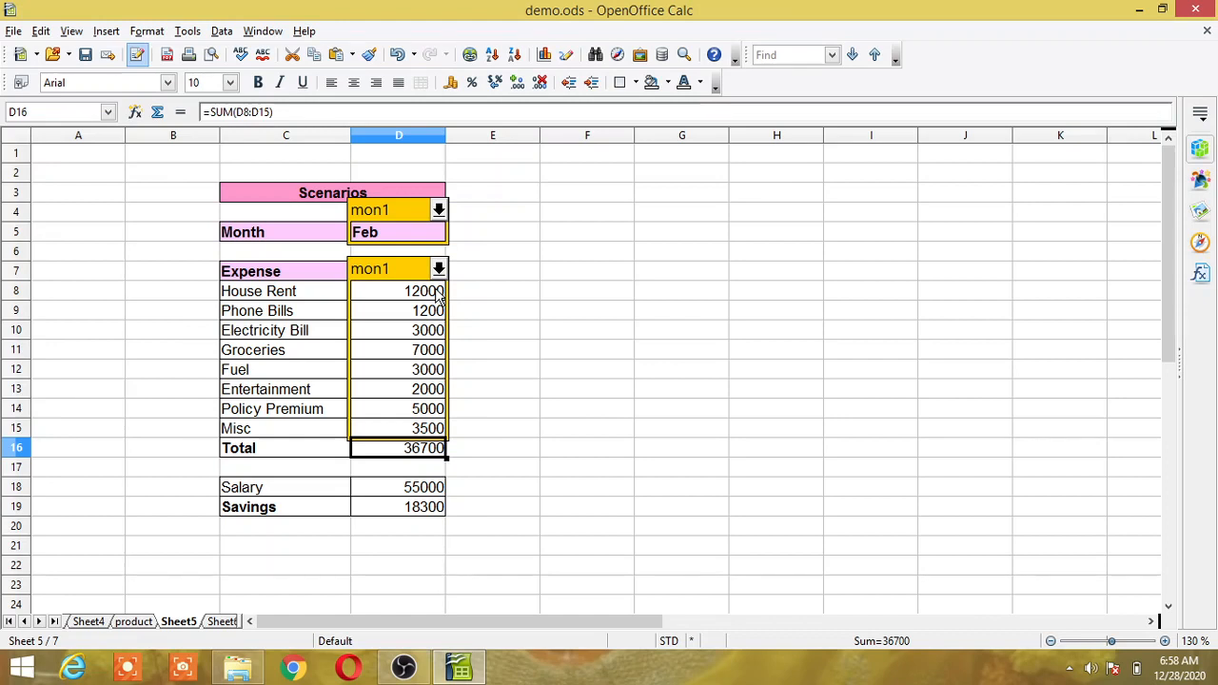
Step: Start a new scenario from the expense amounts D8:D15 together with month cell D5, and name it mon2
drag(436, 292, 428, 430)
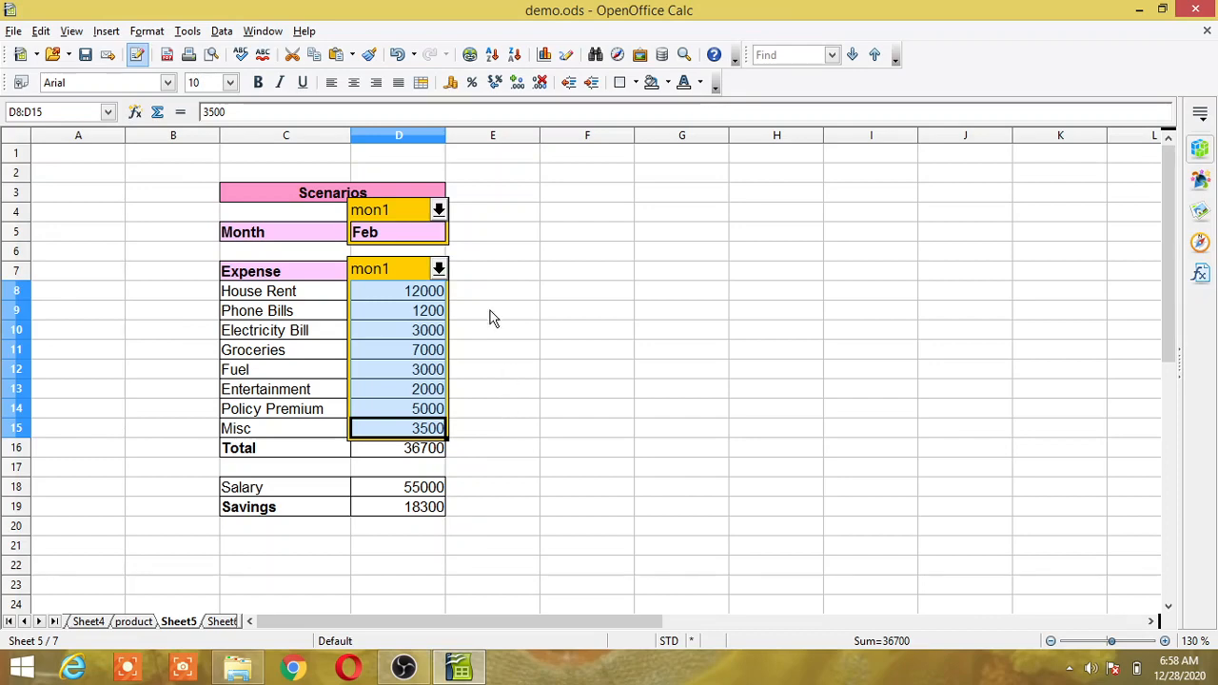
click(424, 236)
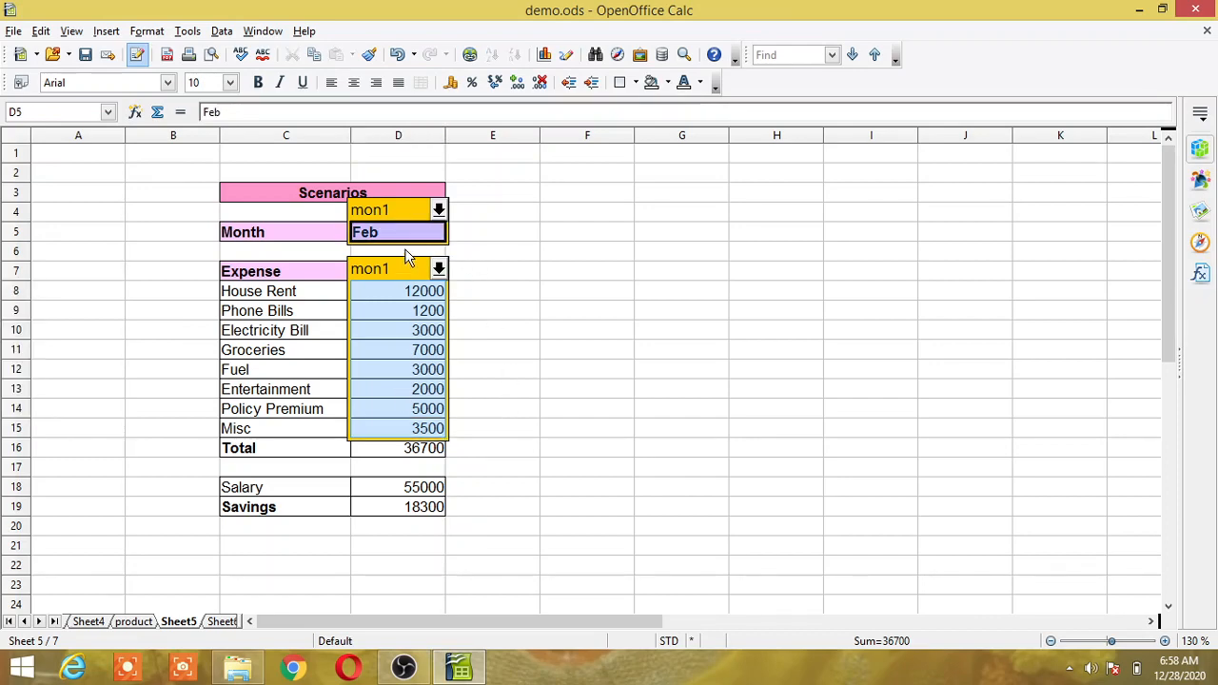
click(190, 33)
click(229, 148)
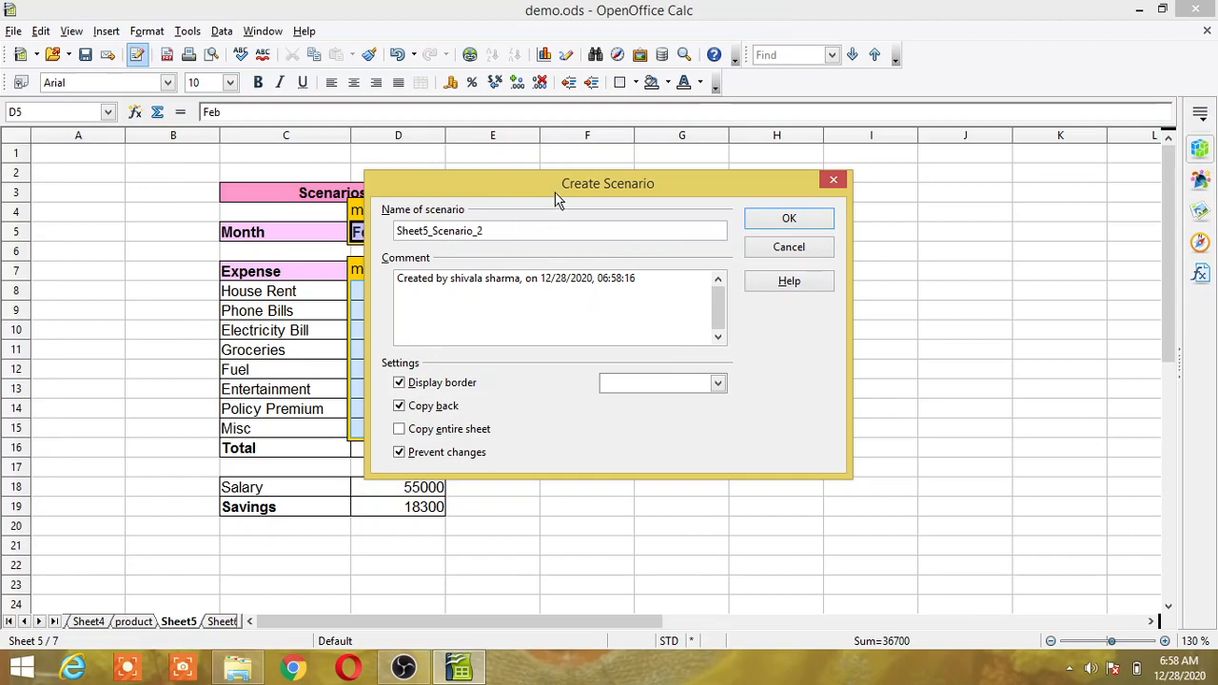
drag(563, 195, 815, 146)
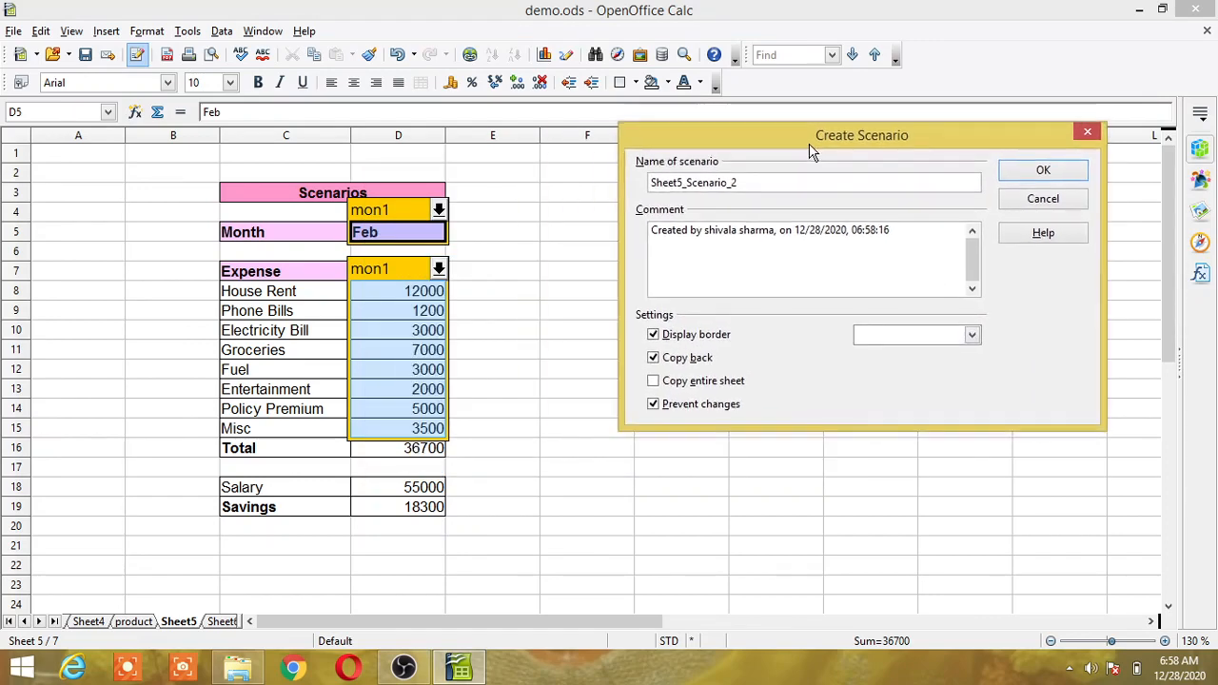
double_click(763, 177)
text(mon2)
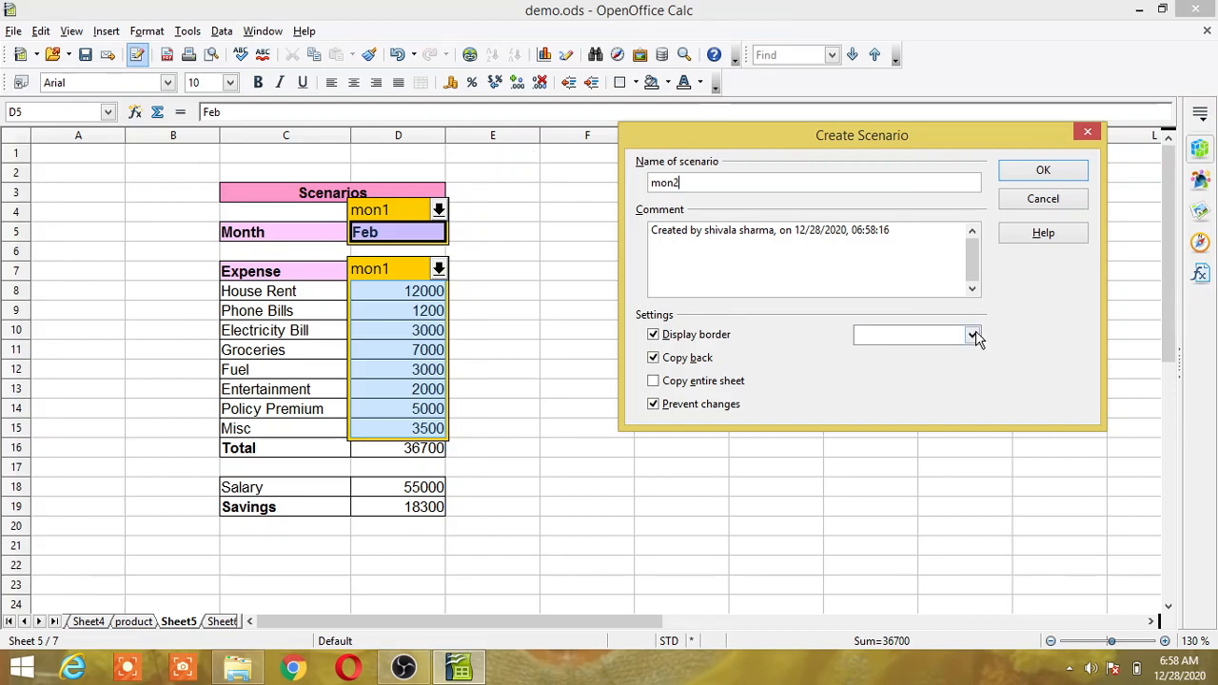
Step: Give the mon2 scenario a Red 5 display border, turn off Copy back and create it
click(973, 336)
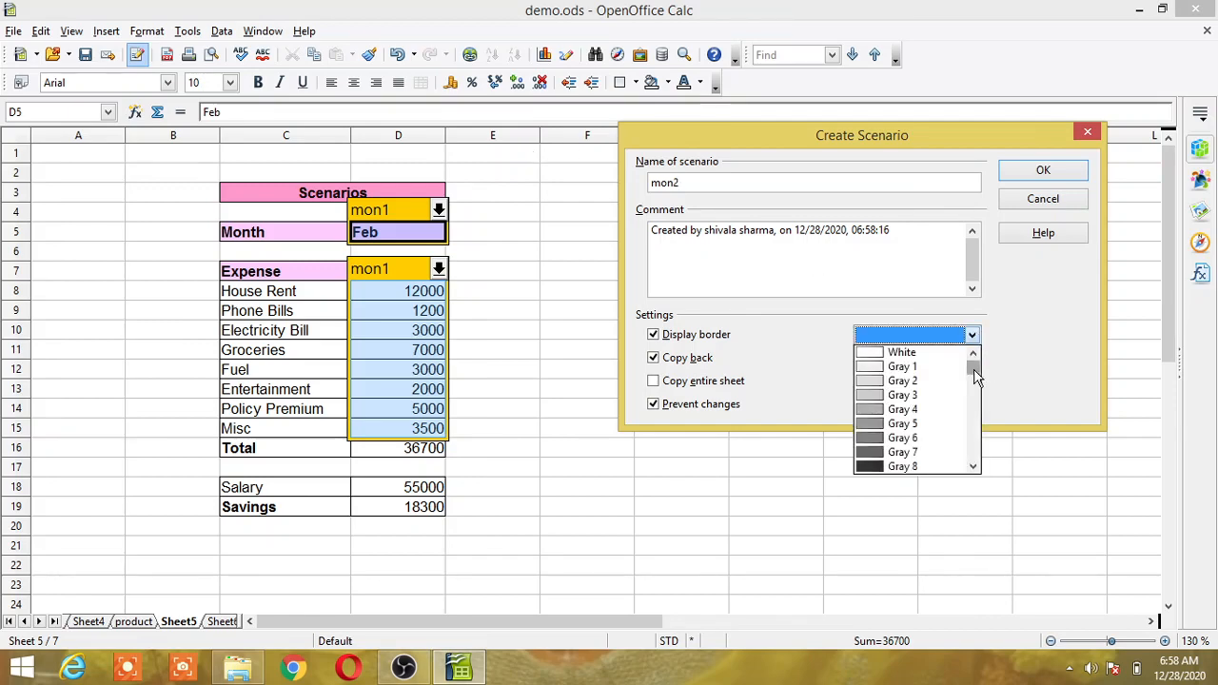
drag(975, 376, 981, 405)
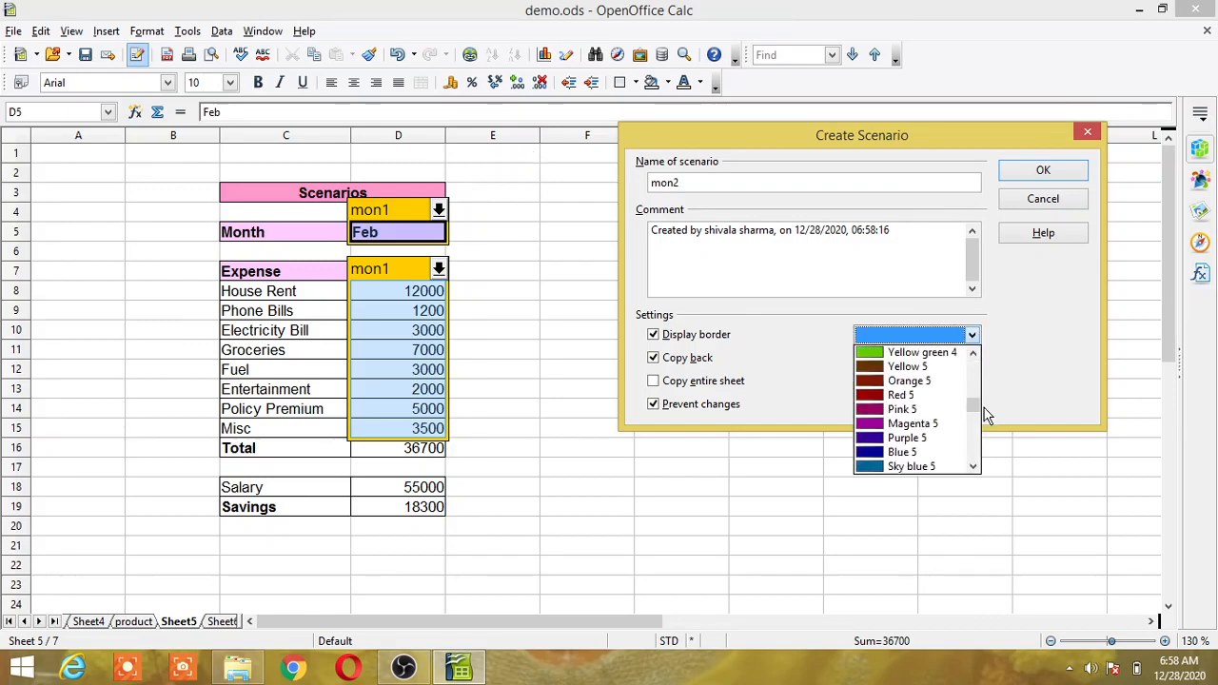
click(914, 400)
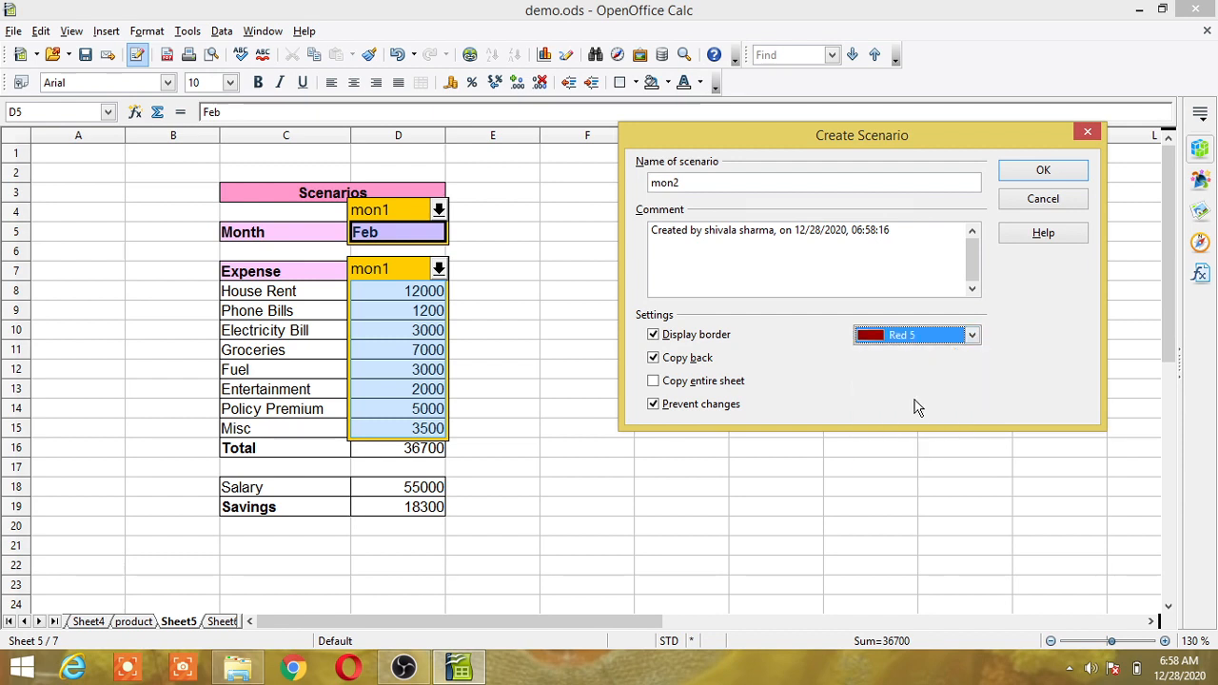
click(666, 363)
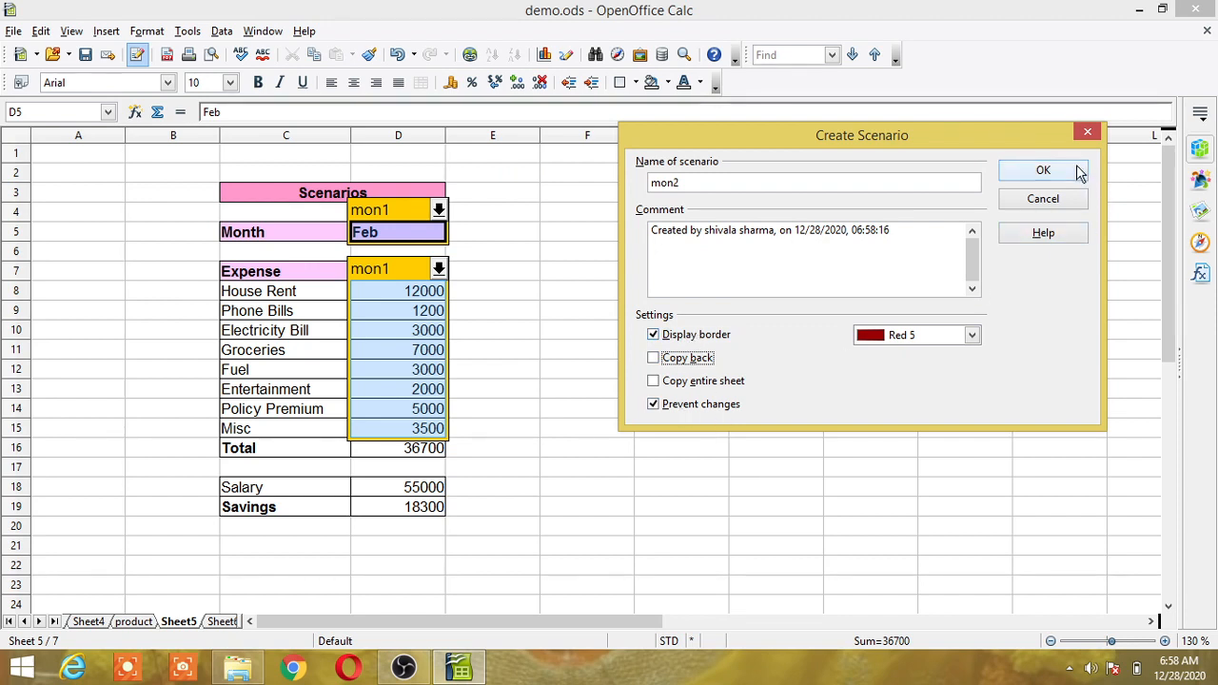
click(1043, 170)
click(680, 269)
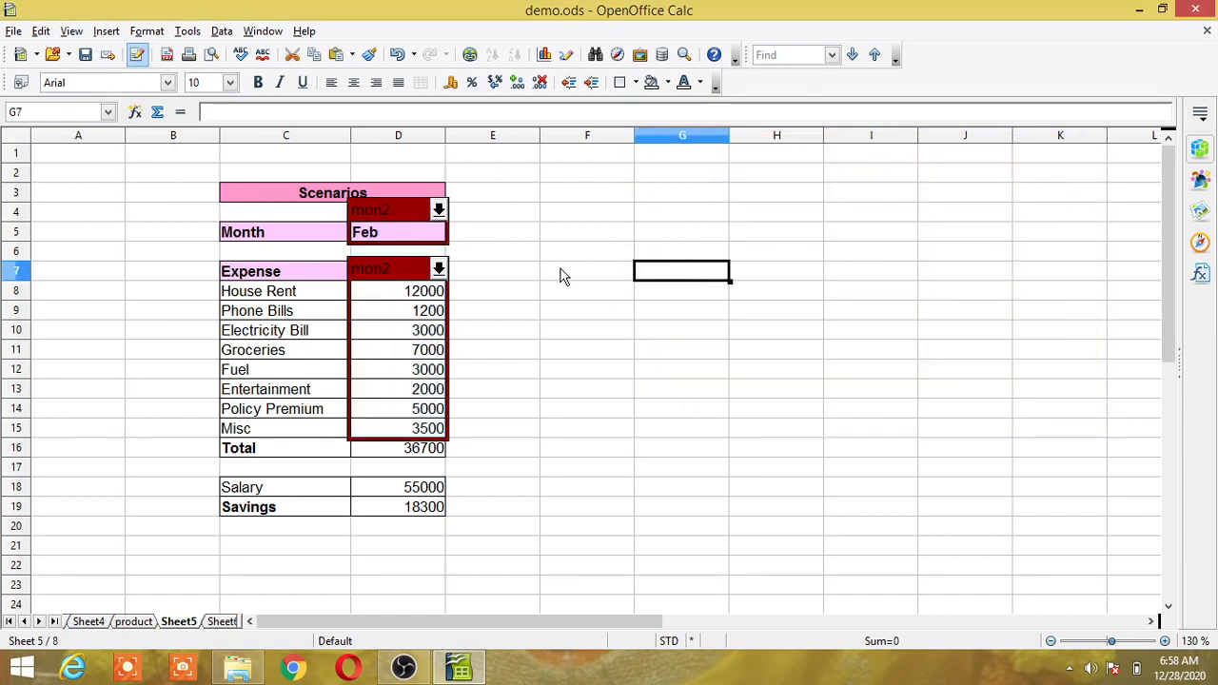
Step: Compare the two months by switching the active scenario to mon1 and back to mon2
click(438, 211)
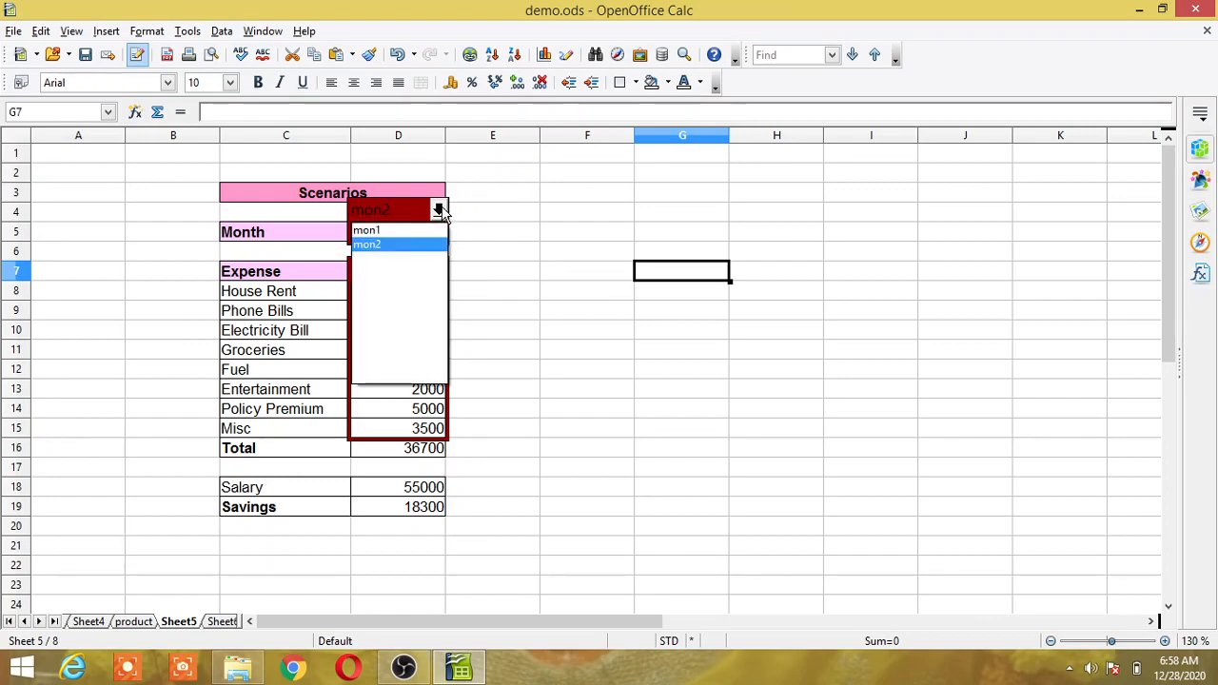
click(378, 231)
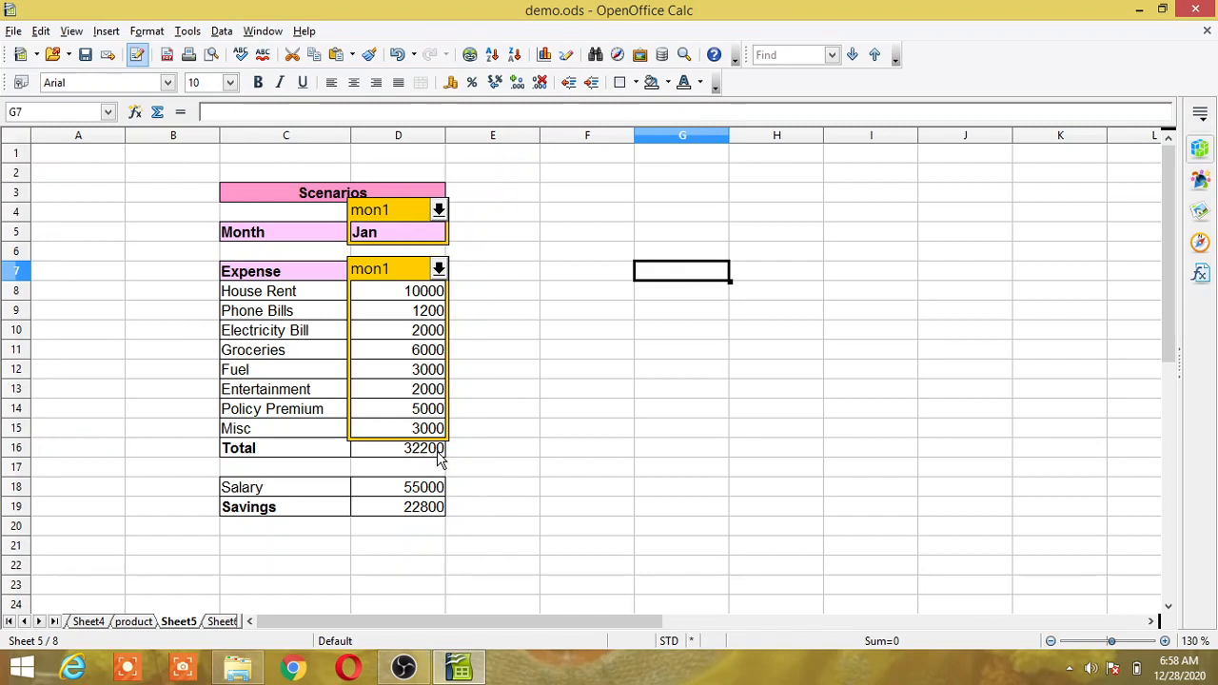
click(439, 210)
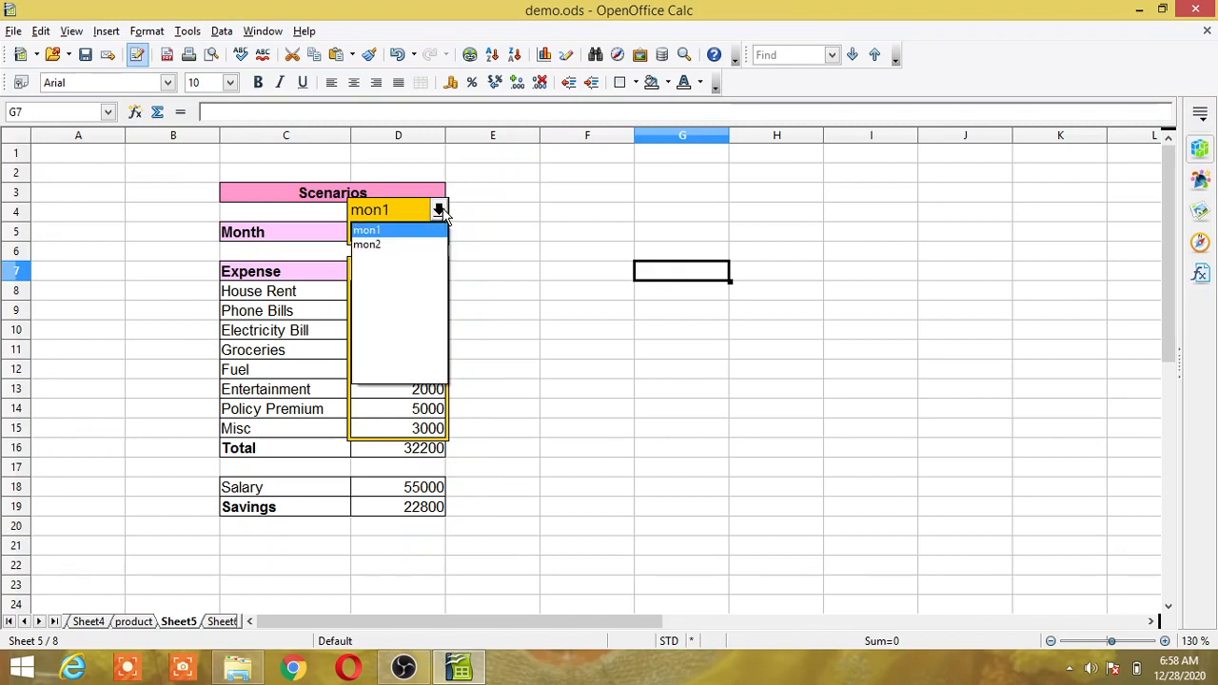
click(365, 252)
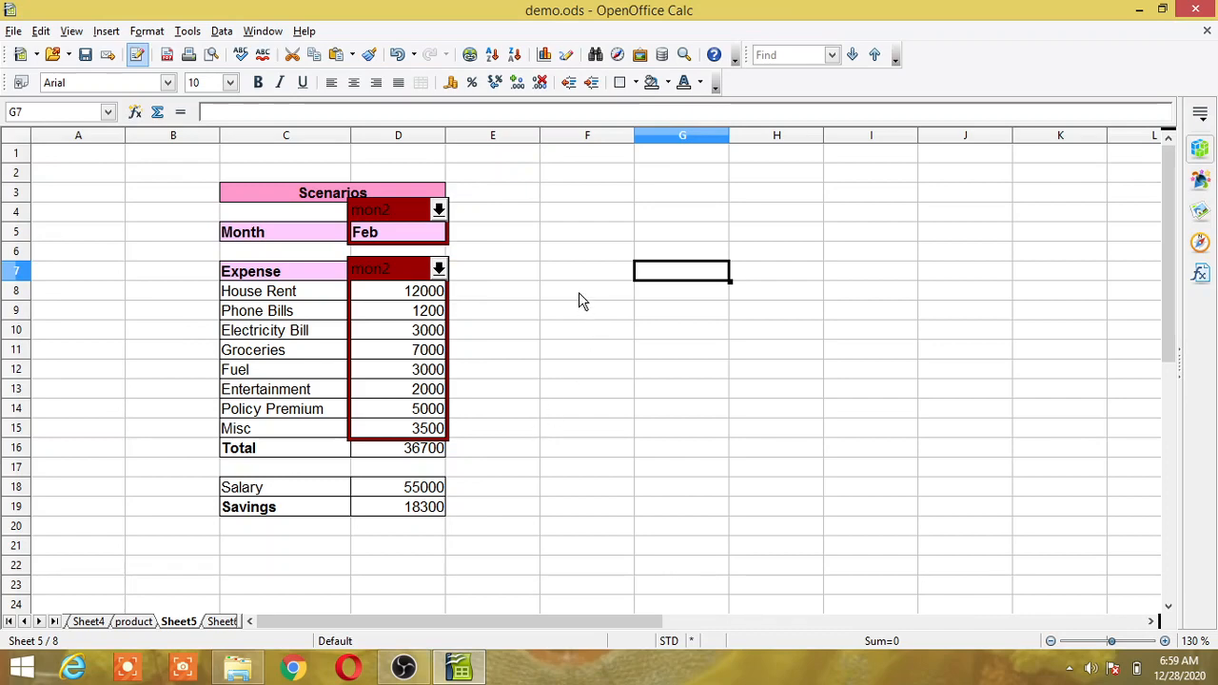
Step: Change the month in cell D5 to March
click(409, 238)
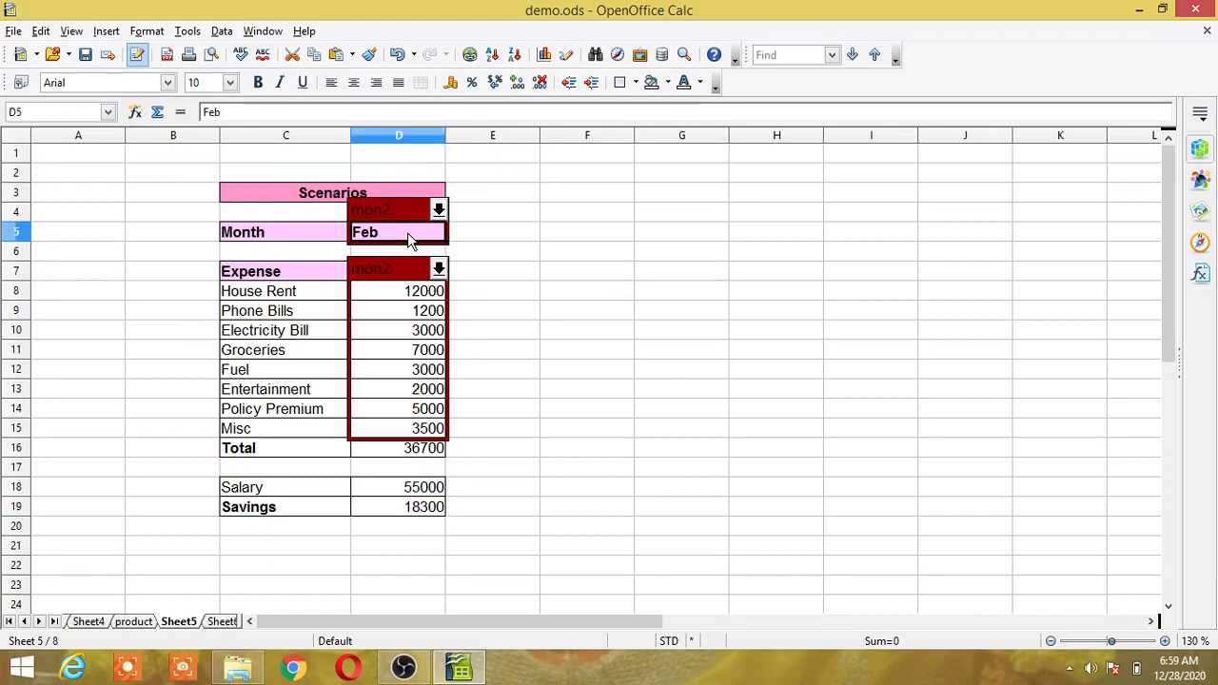
text(march)
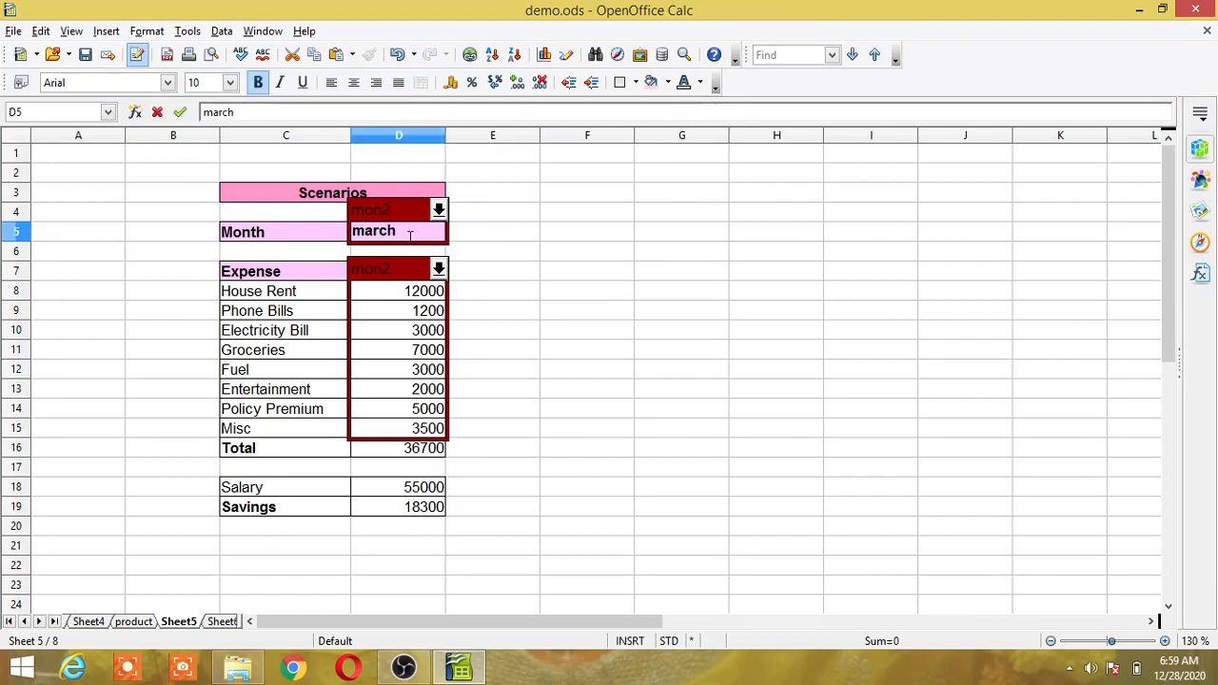
click(419, 296)
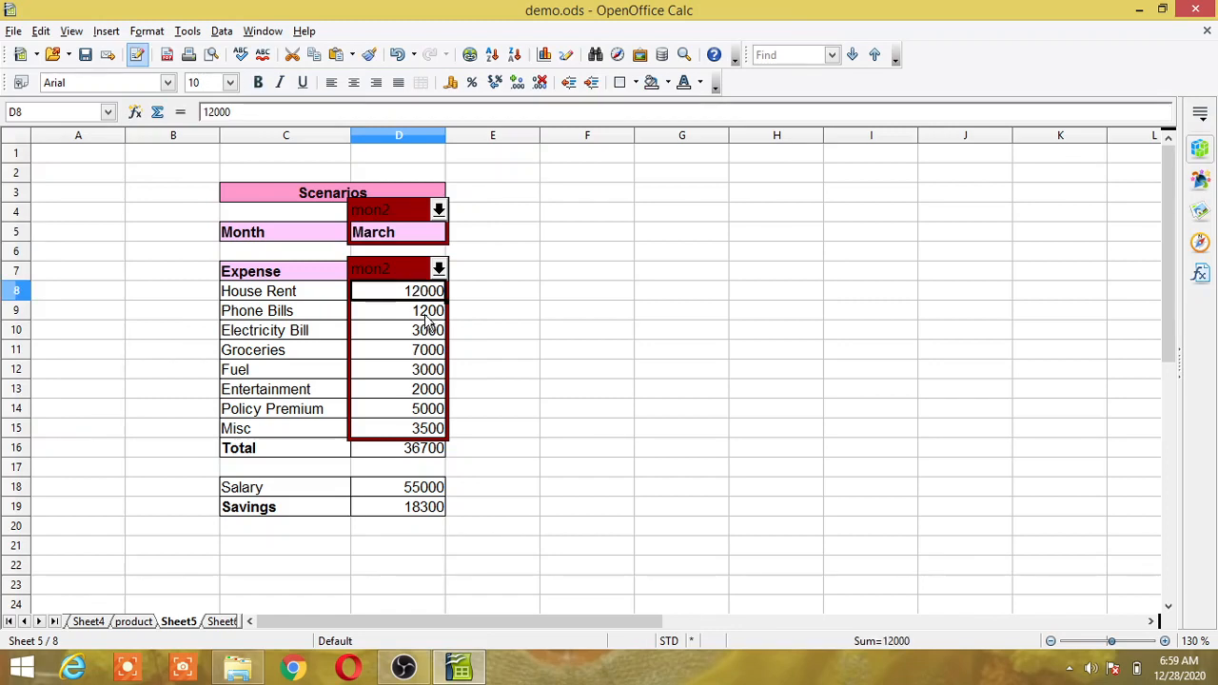
Step: Set the March Phone Bills amount in D9 to 1250 and the Electricity Bill amount in D10 to 4000
click(425, 317)
text(1)
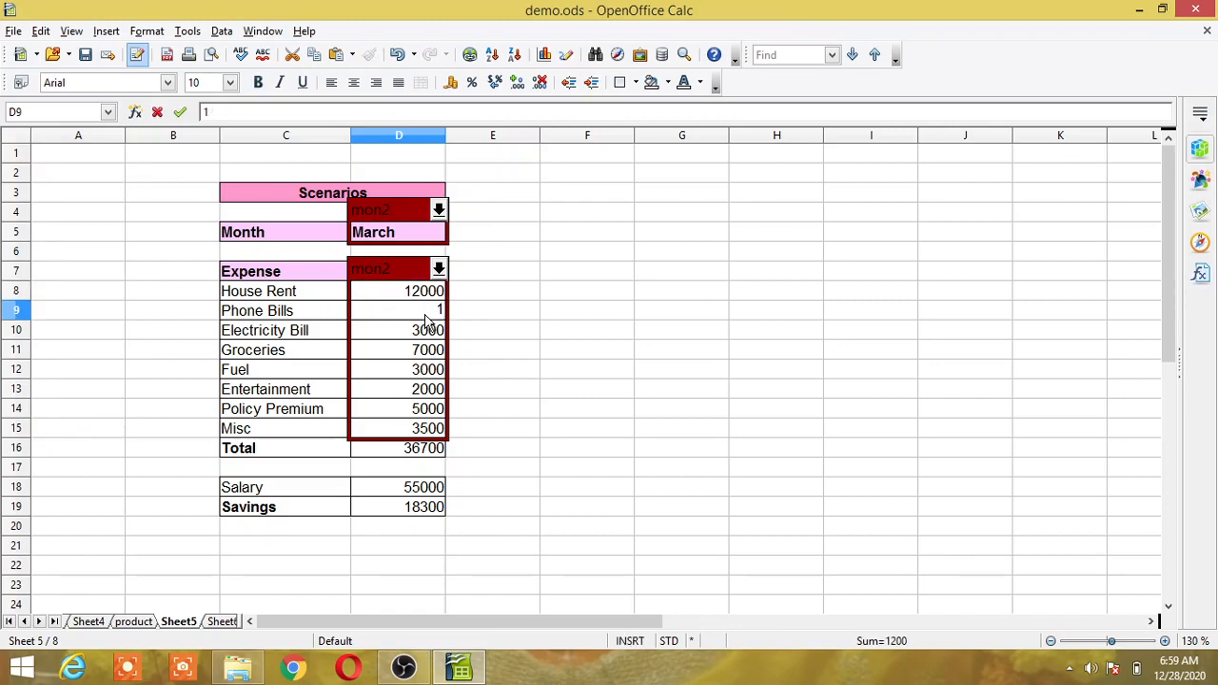
text(250)
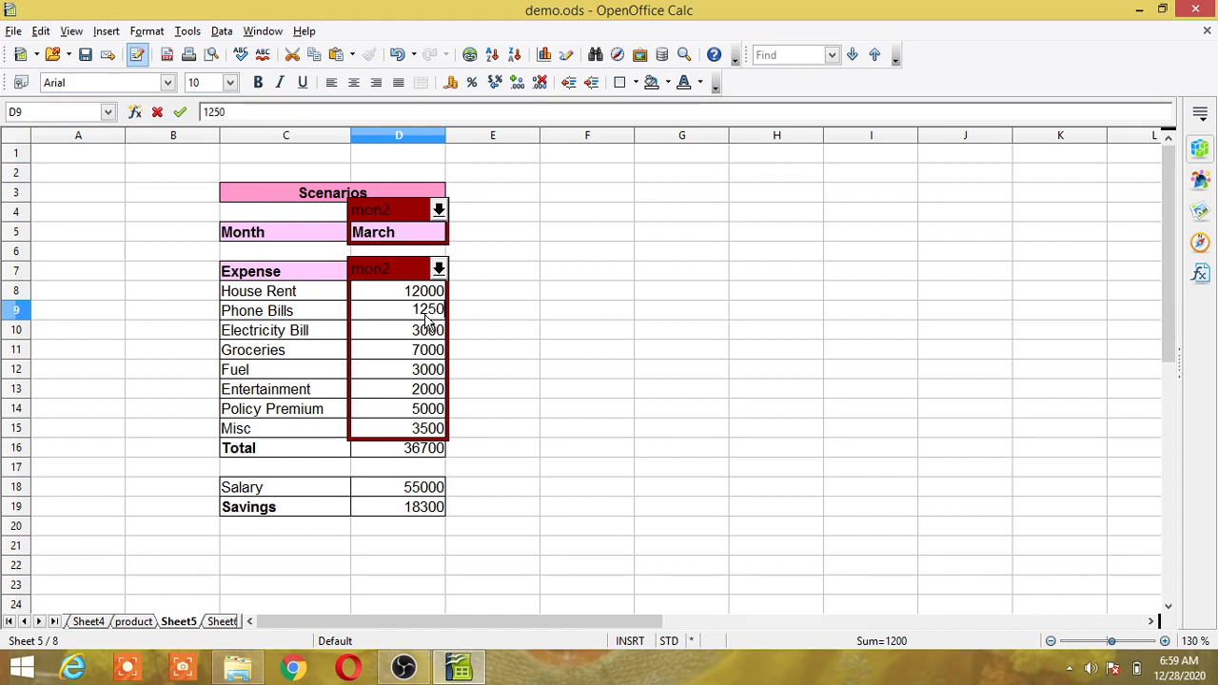
key(Return)
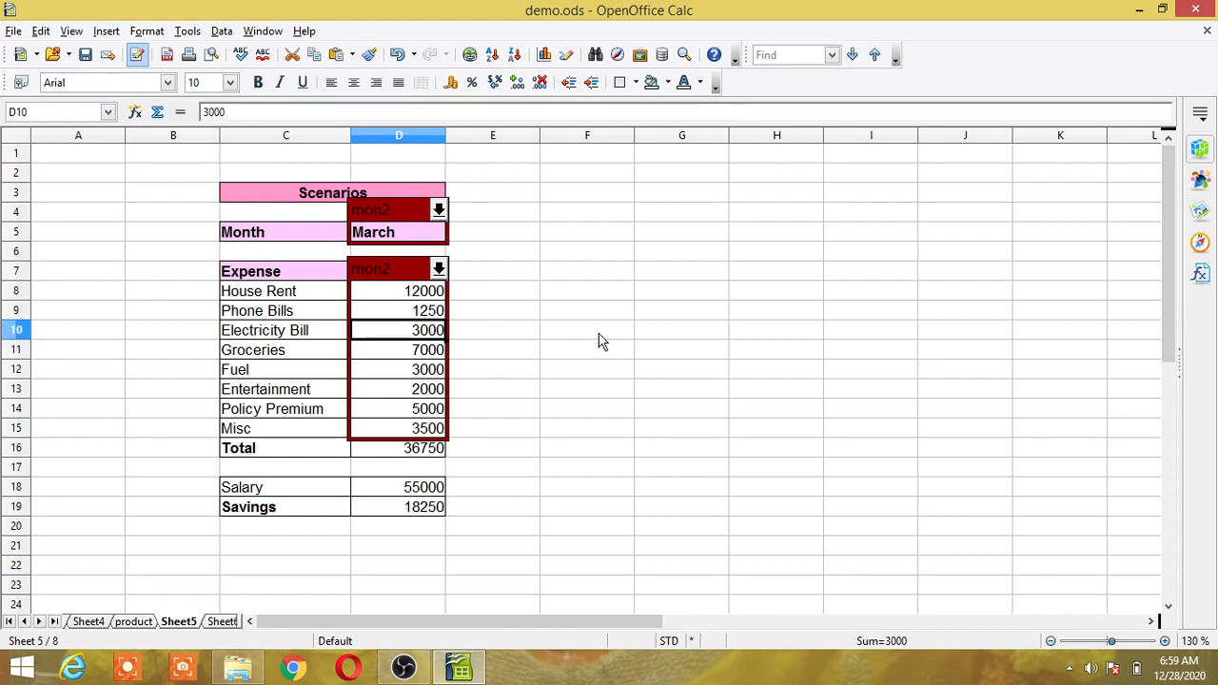
text(4000)
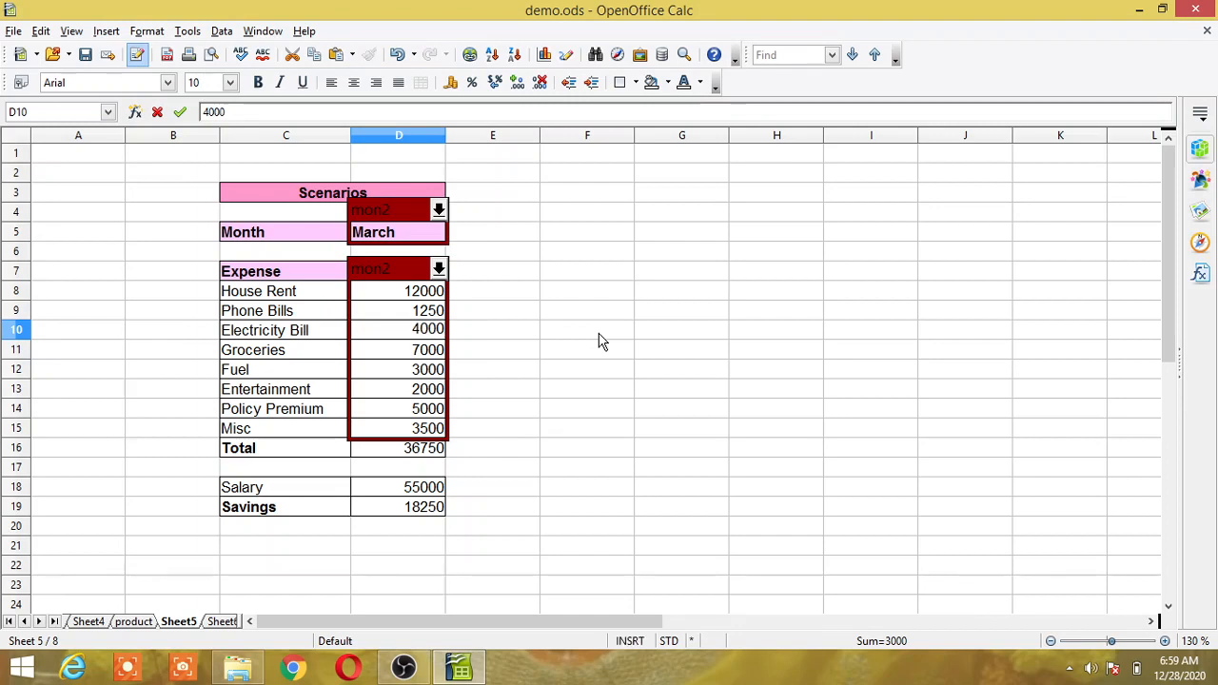
key(Return)
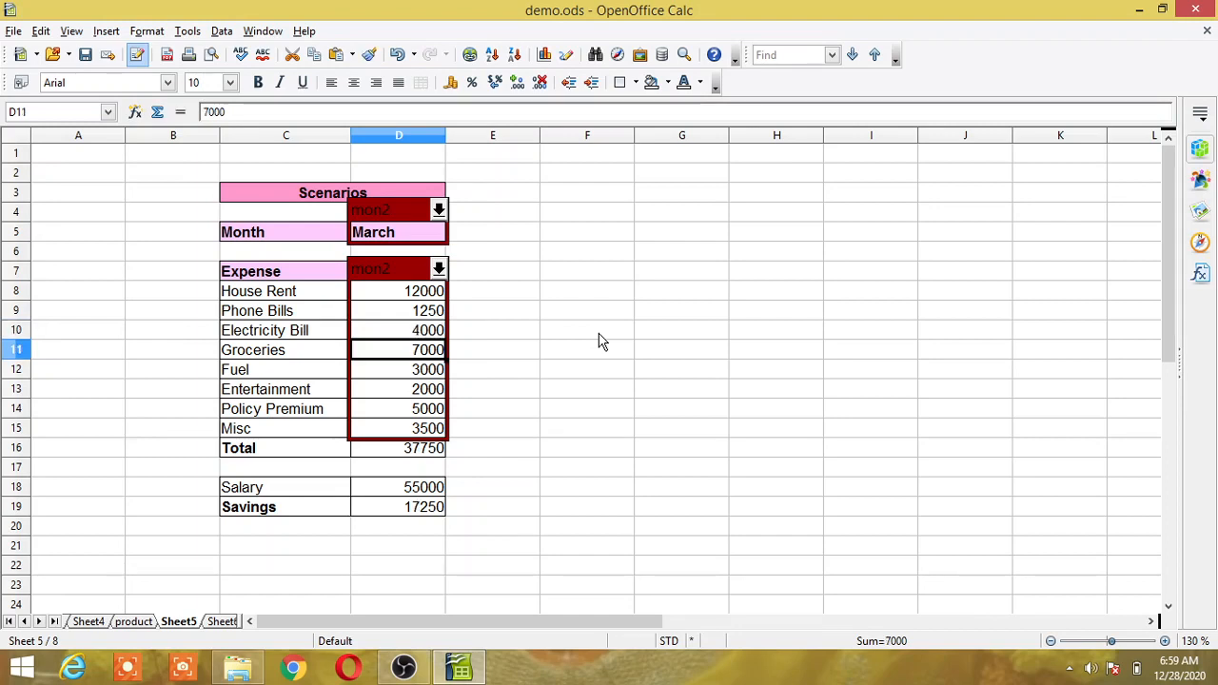
Step: Set the March Misc amount in D15 to 4000 and check the Savings cell D19
key(Down)
key(Down)
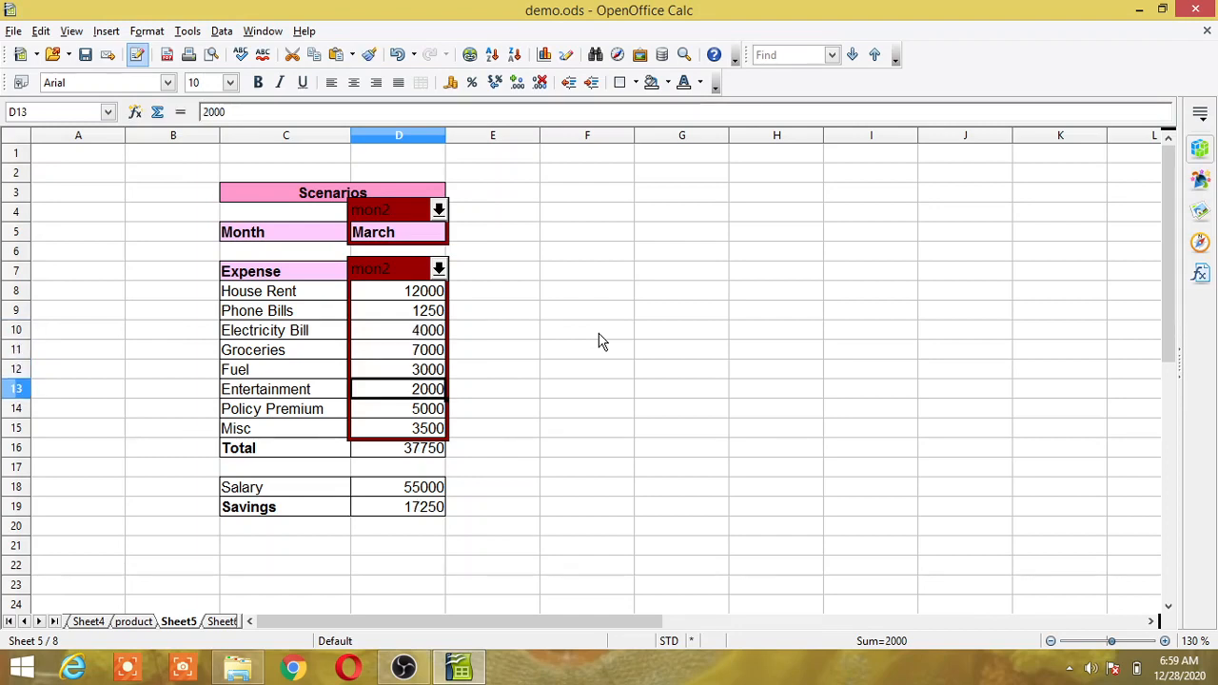
key(Down)
key(Down)
text(4)
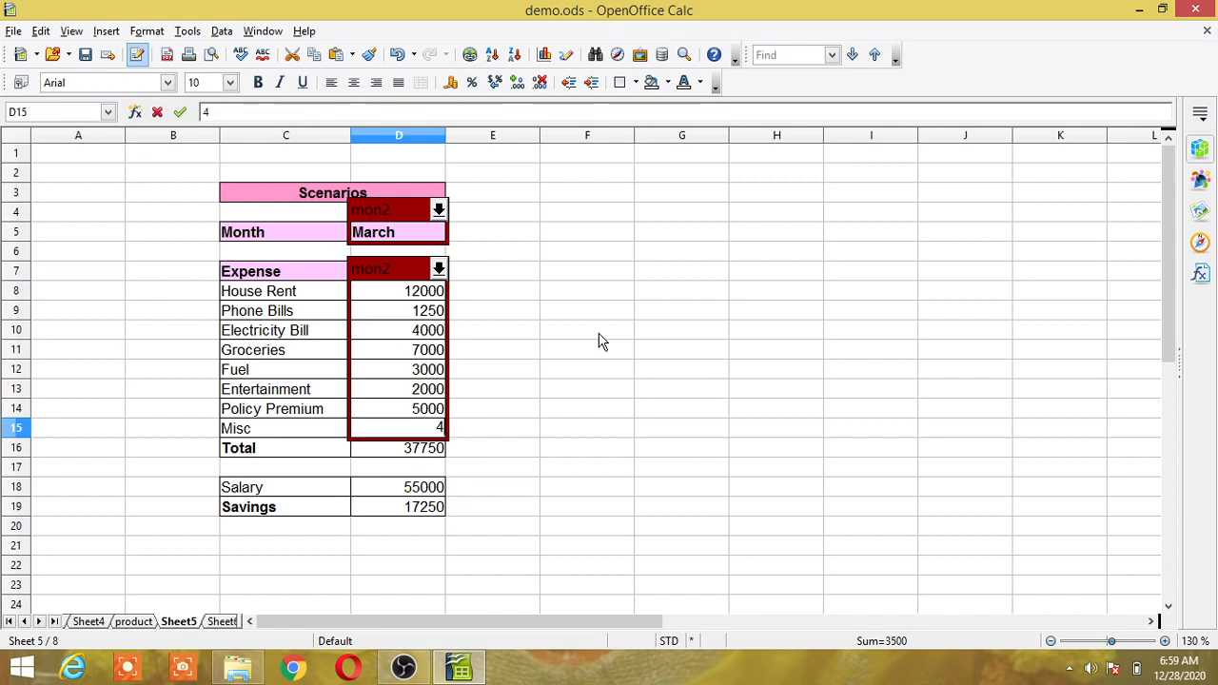
text(000)
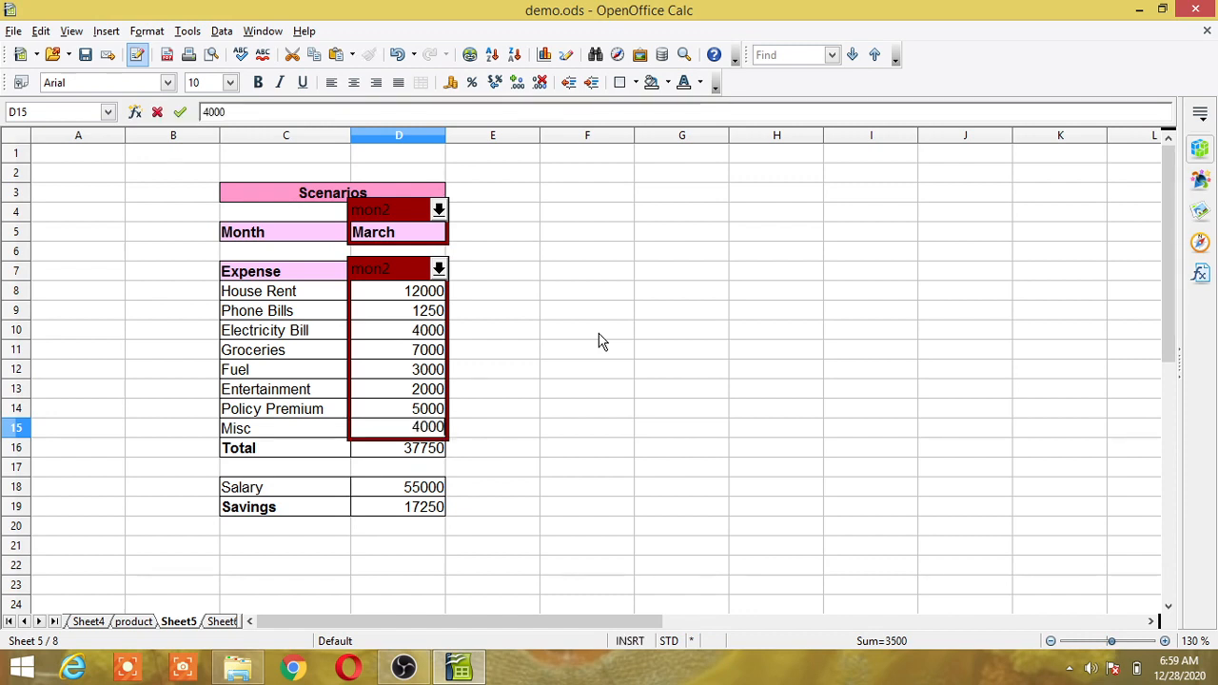
key(Return)
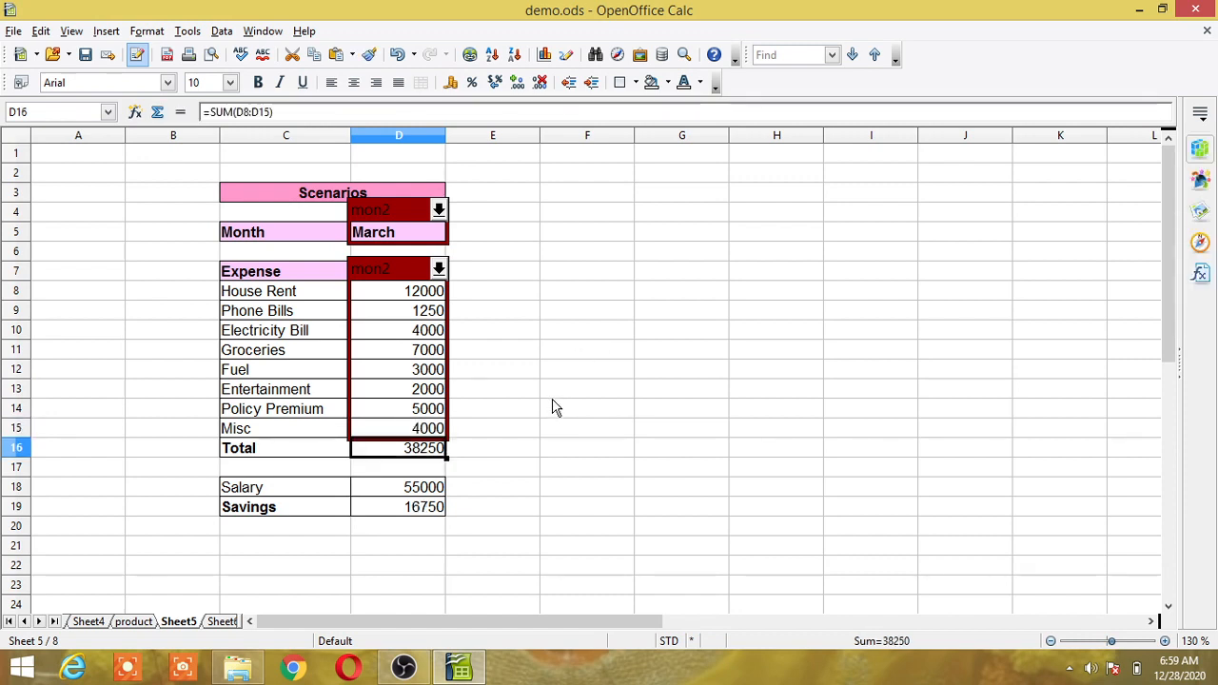
click(554, 405)
click(416, 515)
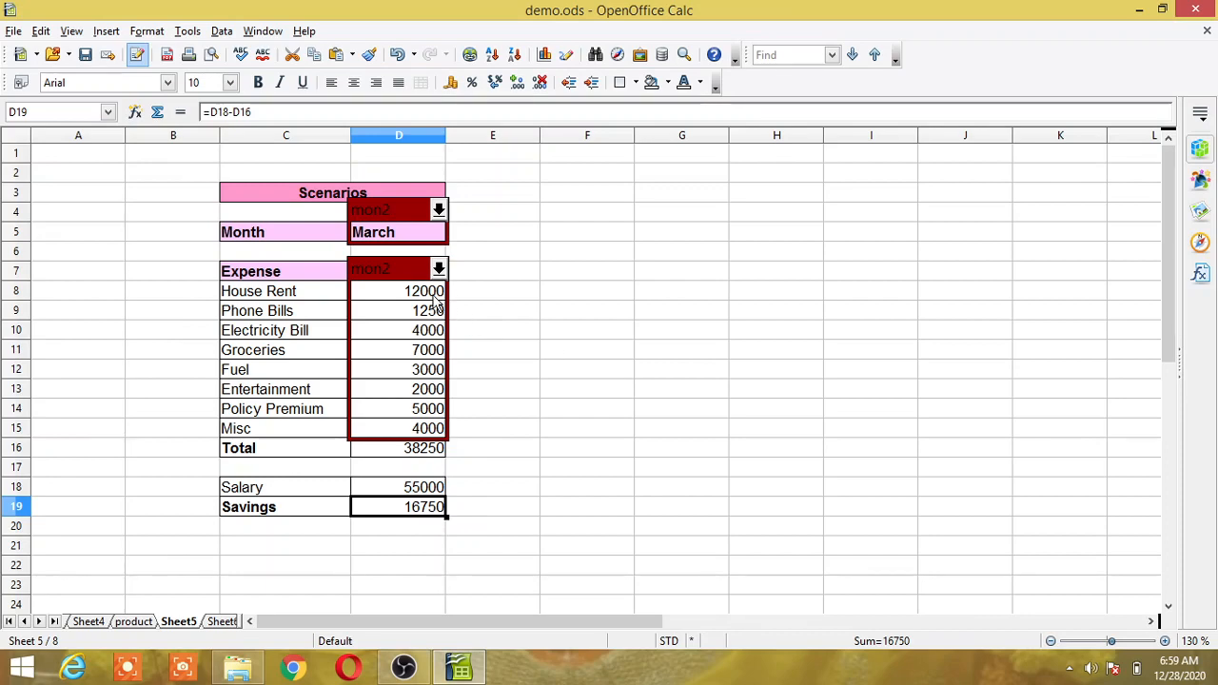
Step: Start a new scenario from the expense amounts D8:D15 together with month cell D5, and name it mon3
drag(437, 301, 433, 428)
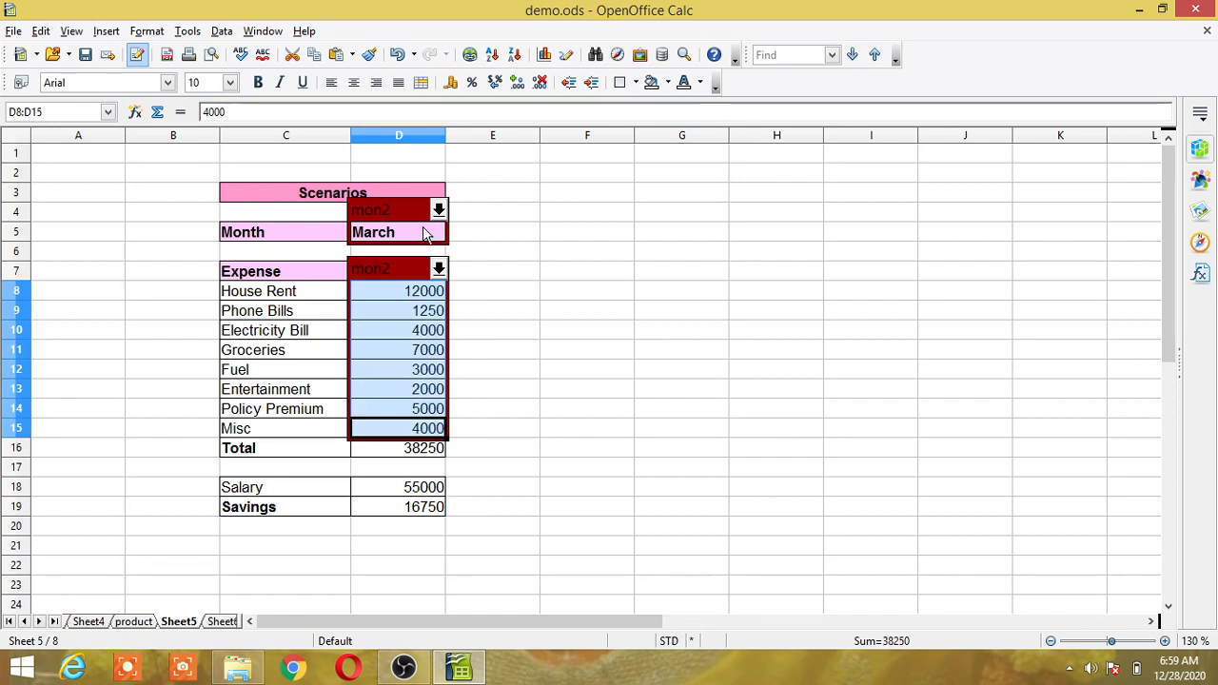
ctrl+click(426, 235)
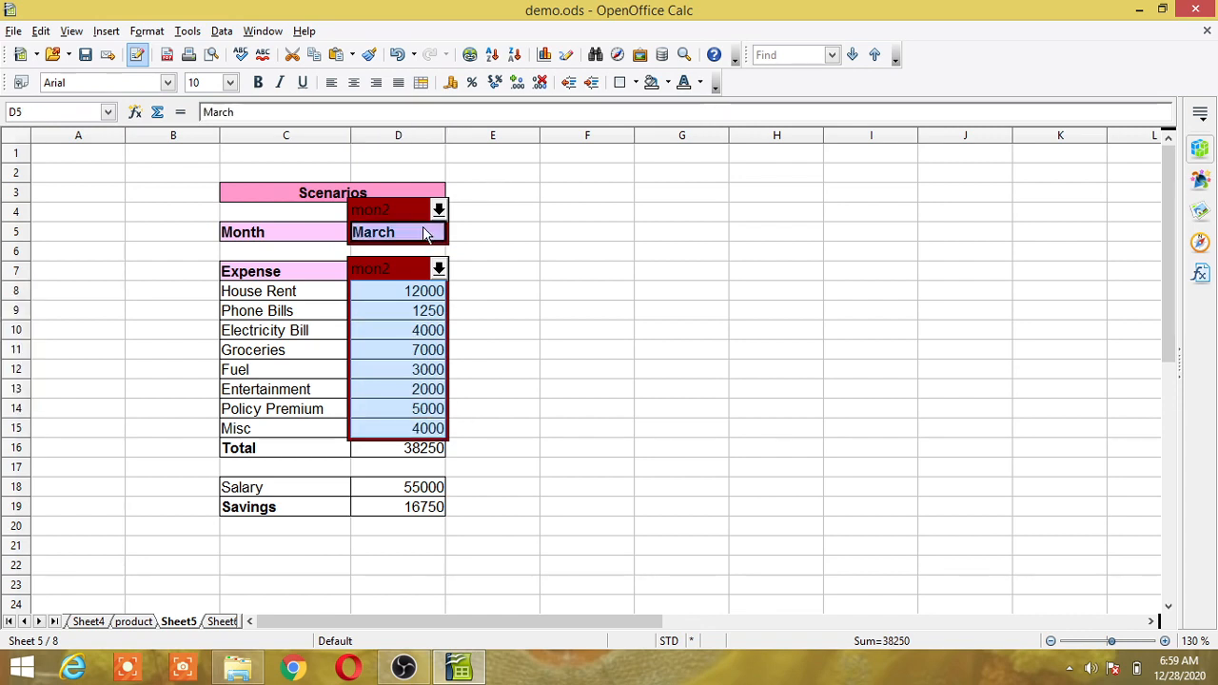
click(187, 32)
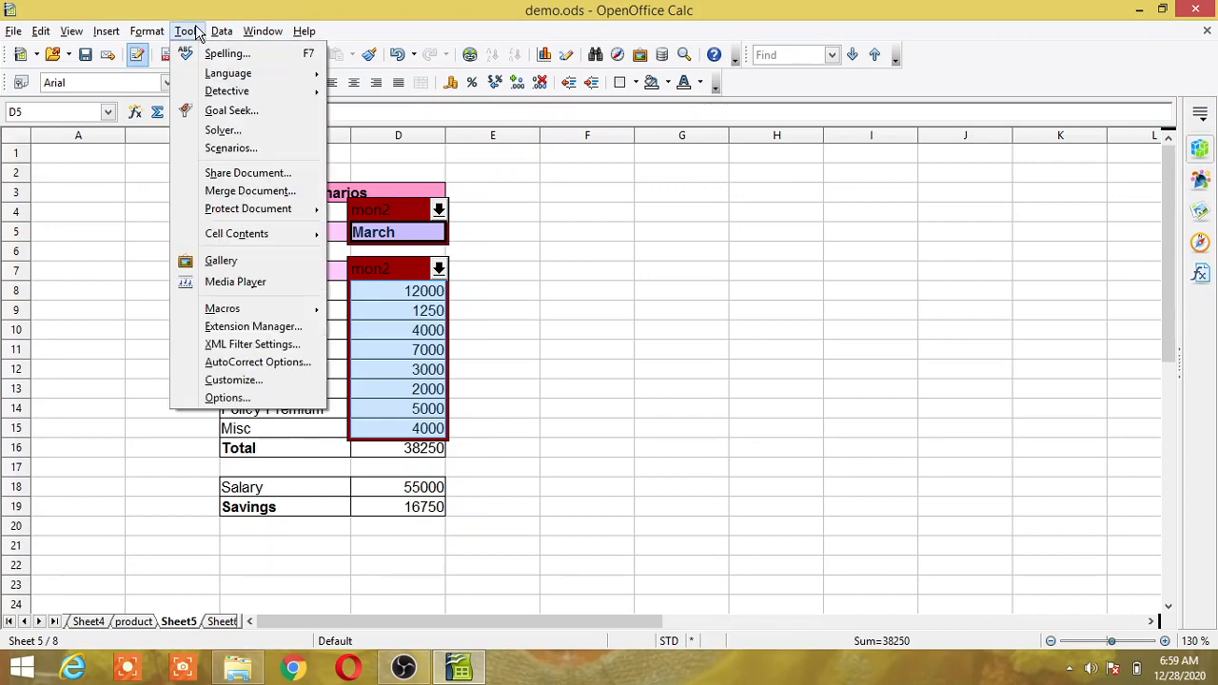
click(228, 148)
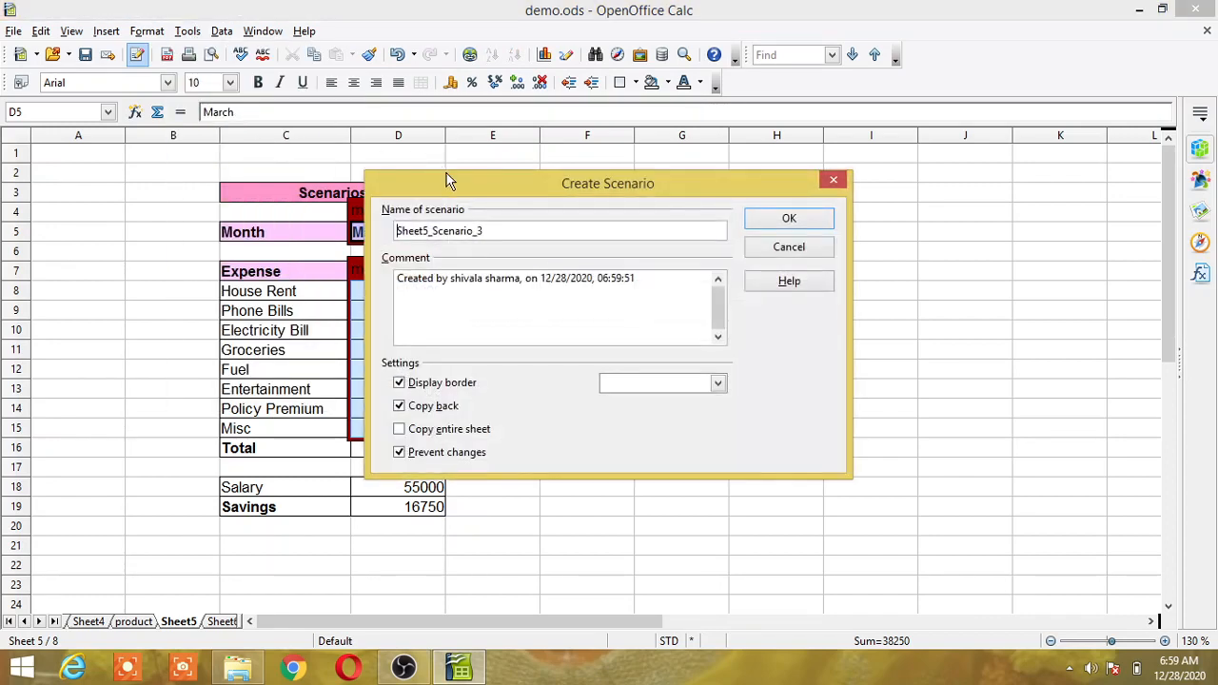
drag(449, 181, 663, 173)
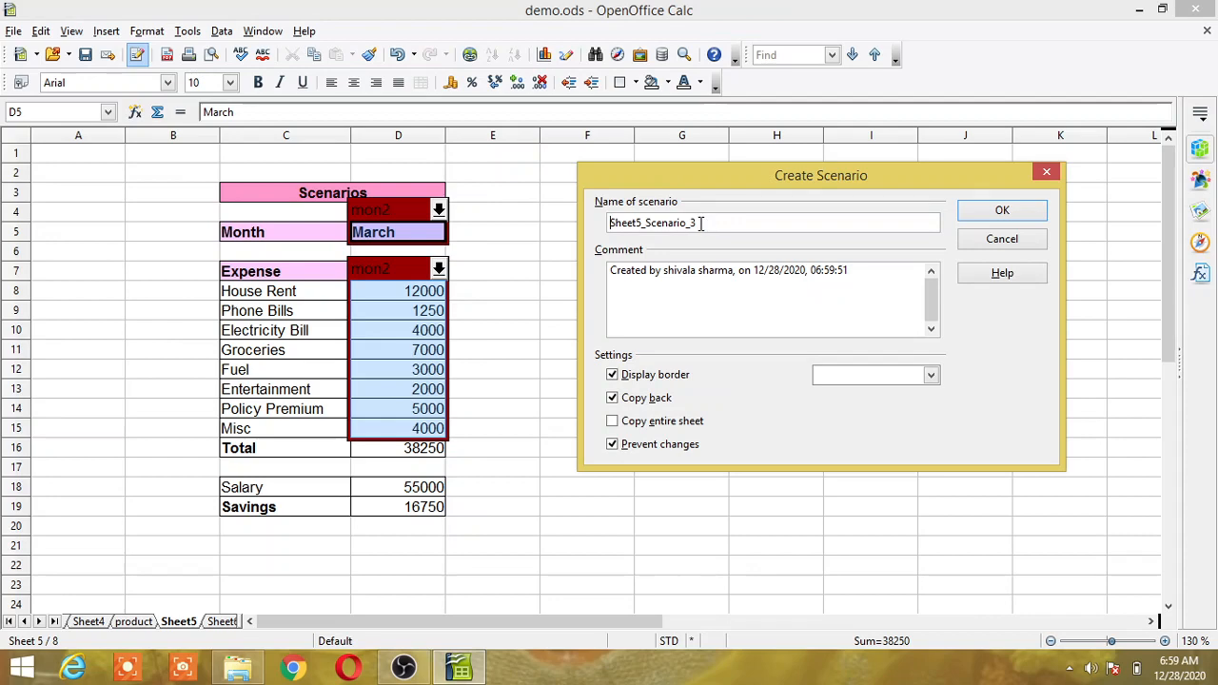
drag(701, 223, 519, 221)
text(mon3)
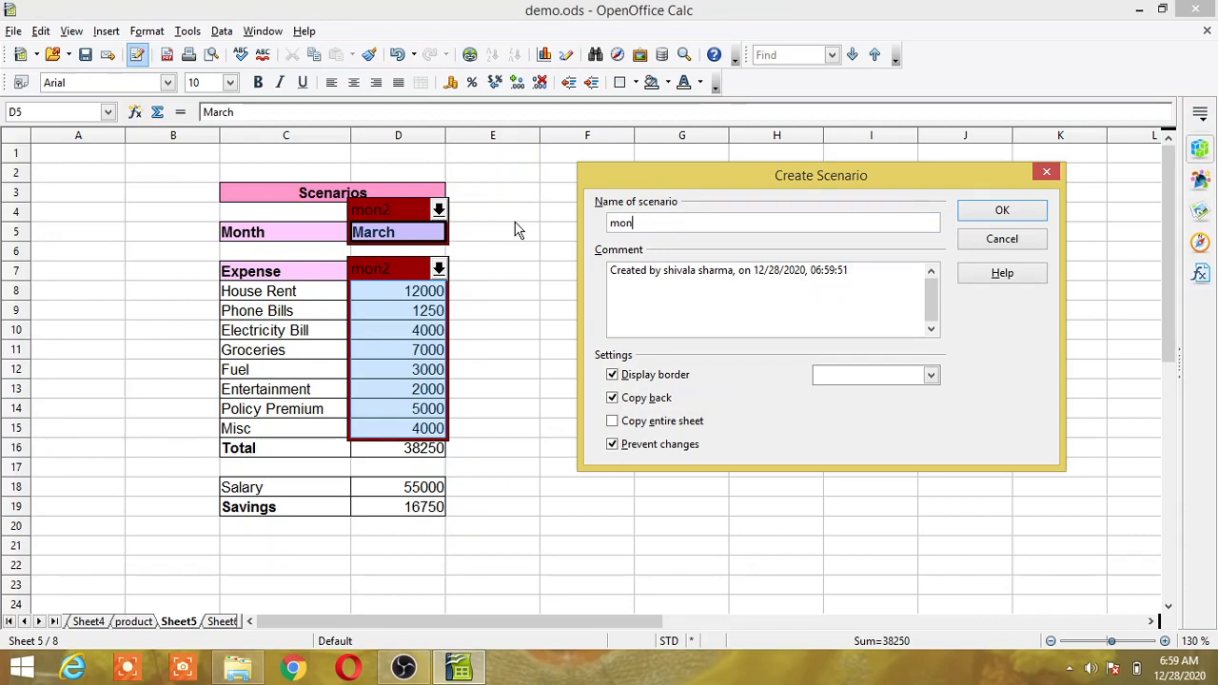
Step: Give the mon3 scenario a Blue 6 display border, turn on Copy entire sheet and create it
click(931, 375)
drag(933, 407, 933, 453)
click(866, 482)
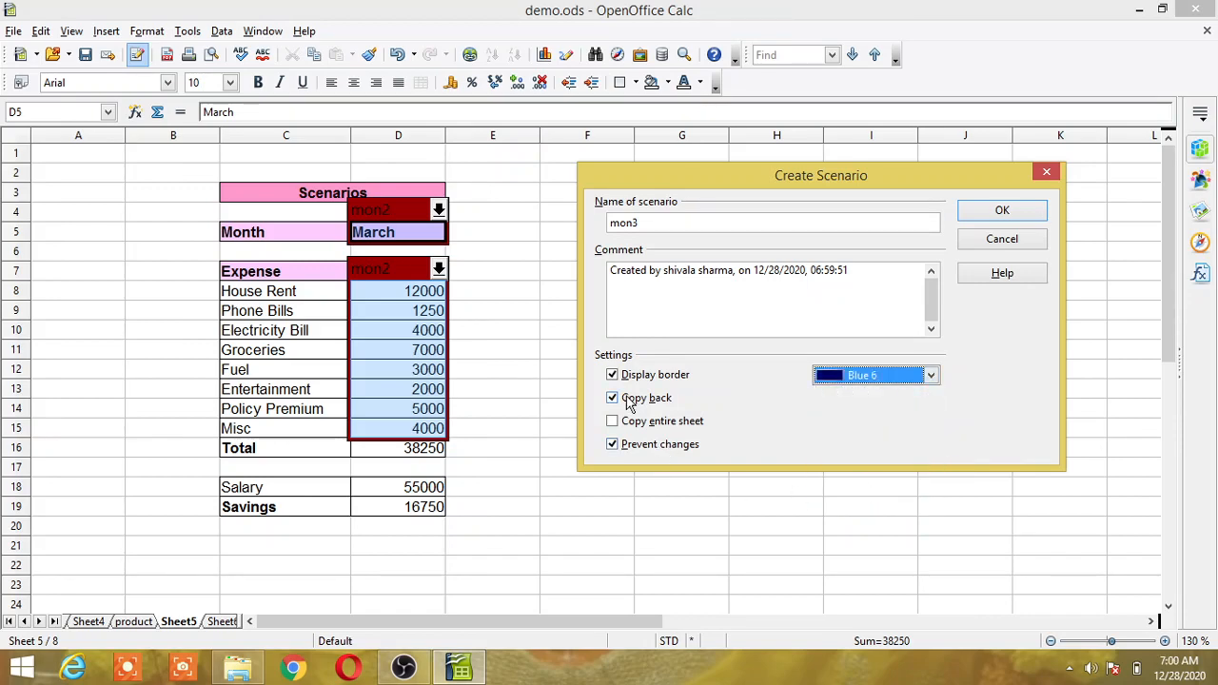
click(613, 424)
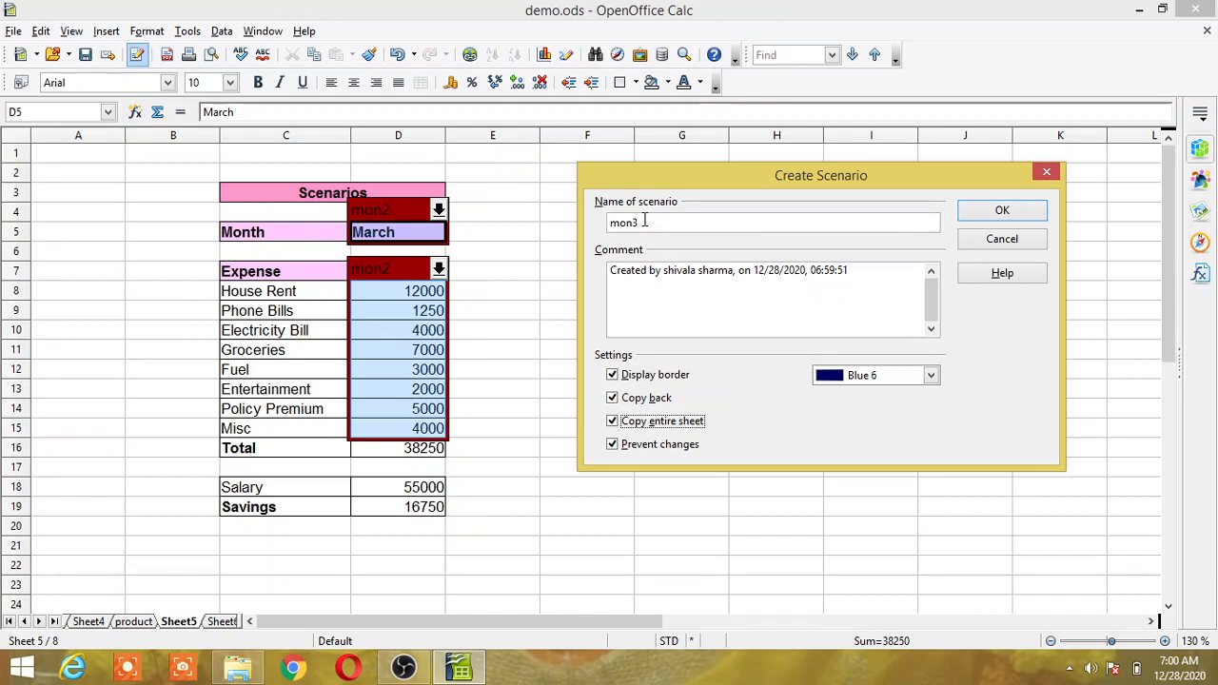
click(1005, 212)
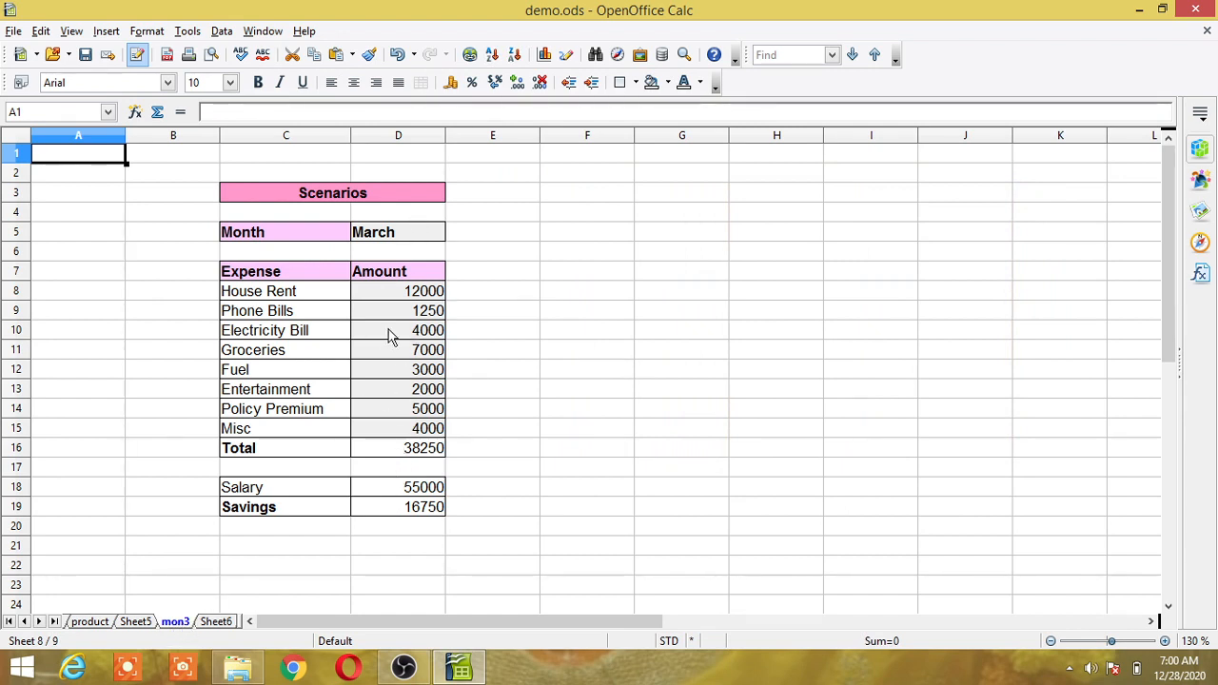
Step: Return to Sheet5 and compare the three months by switching the active scenario to mon1, mon2 and back to mon3
click(135, 623)
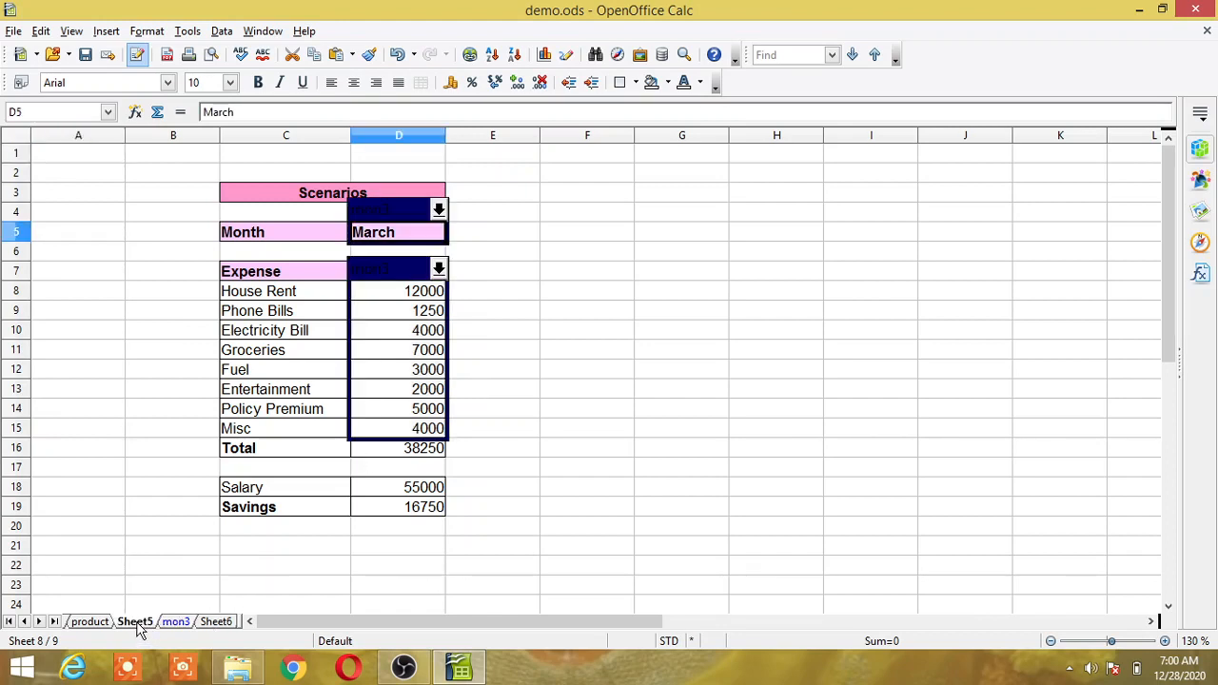
click(578, 410)
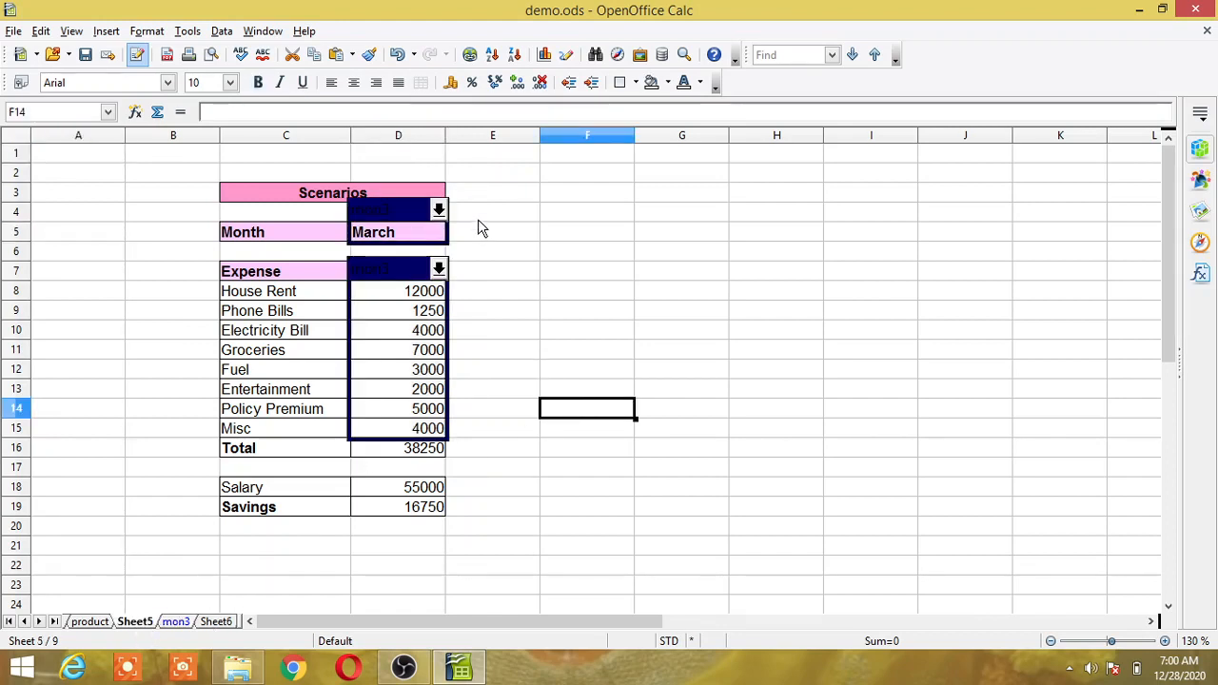
click(439, 210)
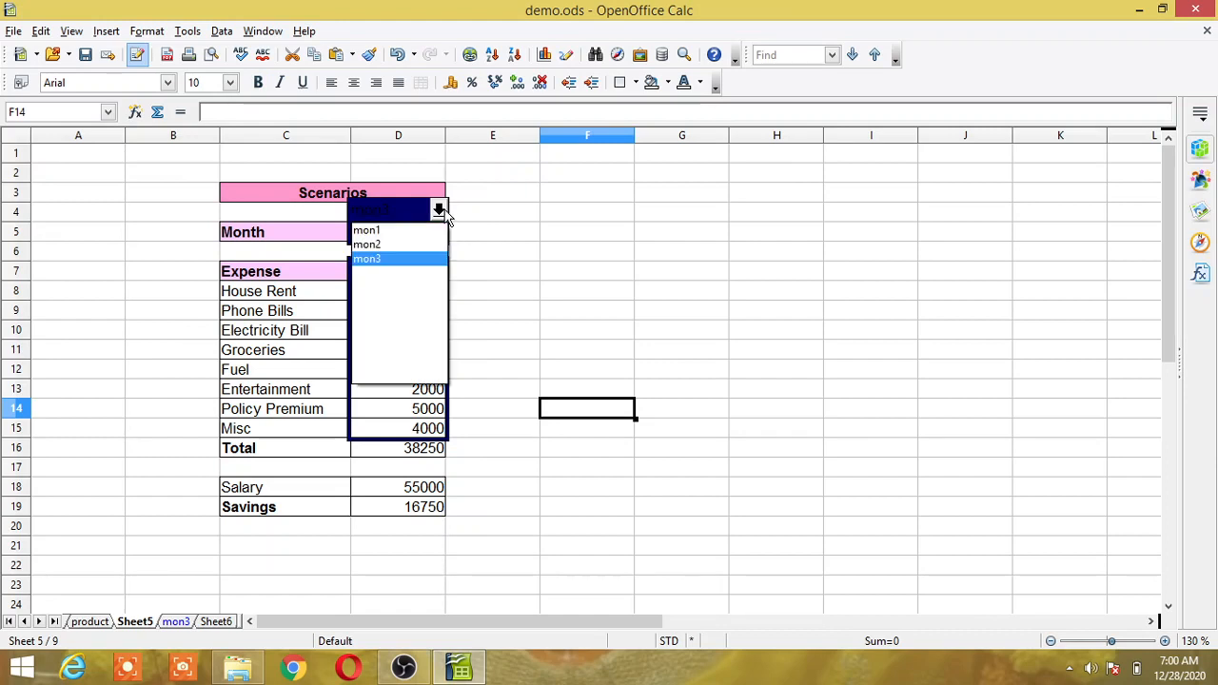
click(372, 231)
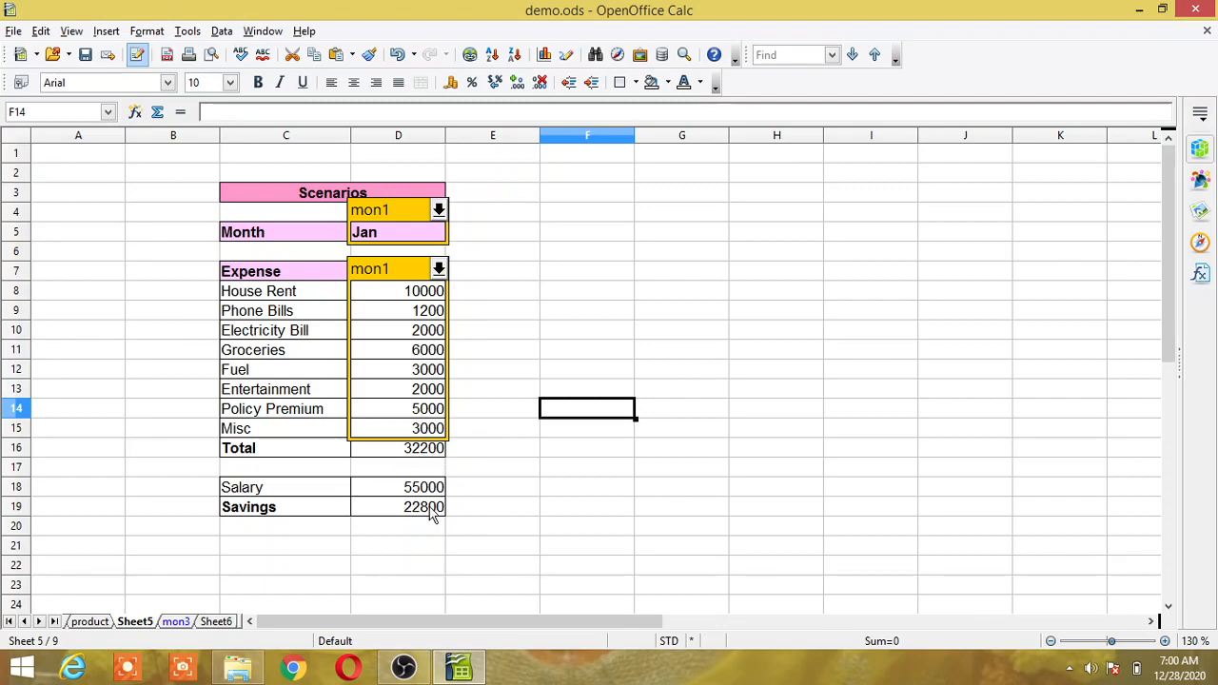
click(439, 211)
click(381, 250)
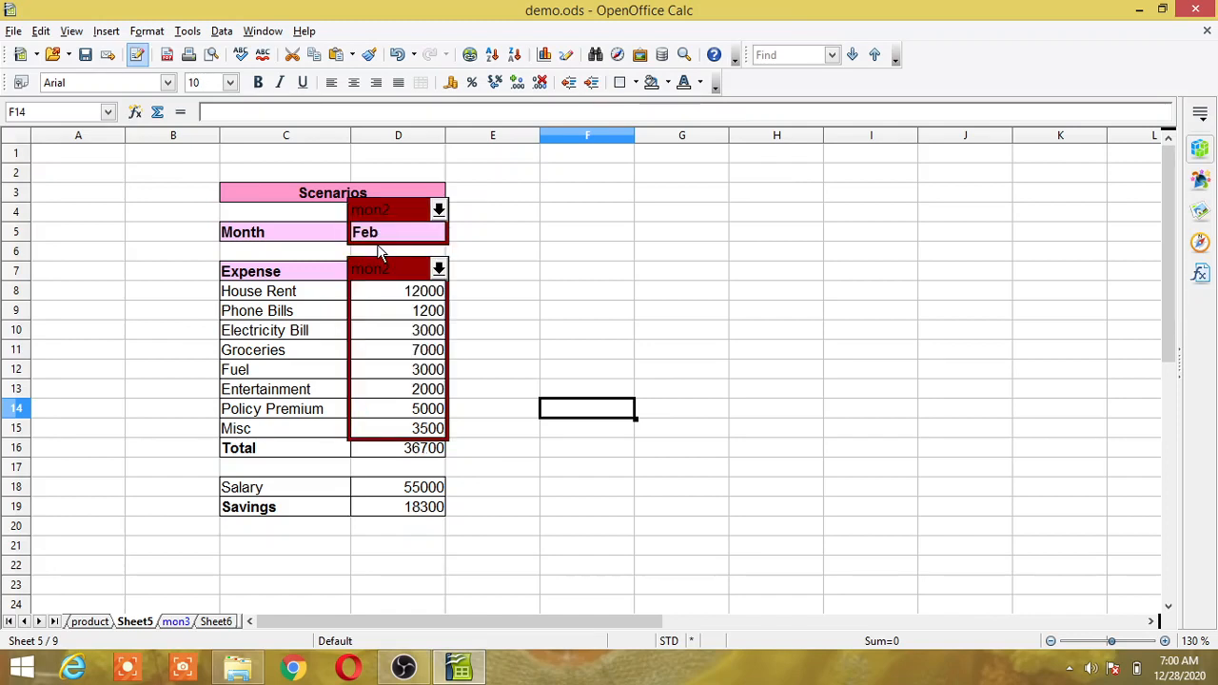
click(439, 211)
click(439, 212)
click(438, 211)
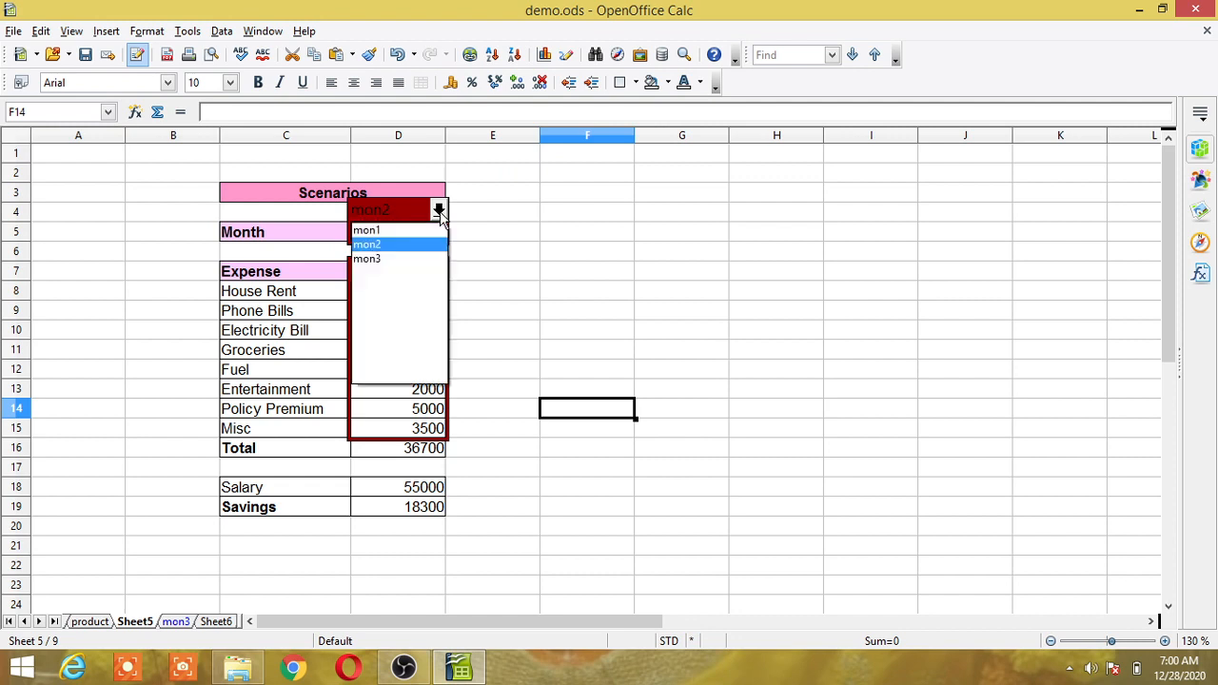
click(372, 260)
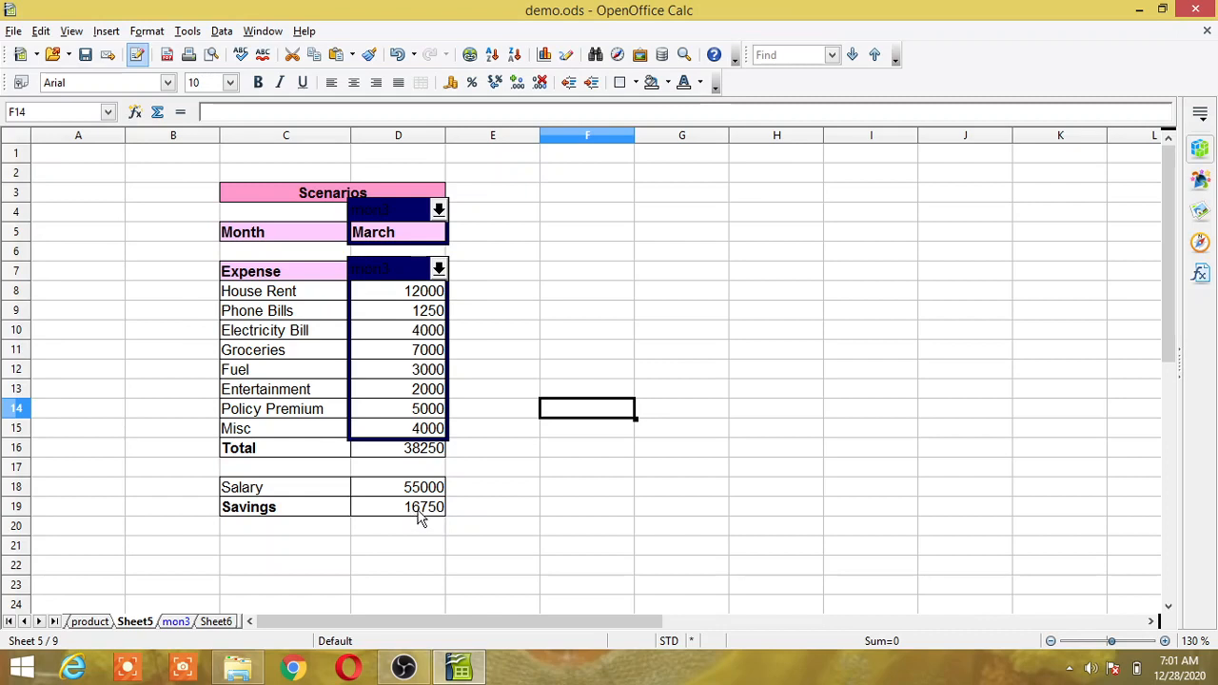
click(561, 393)
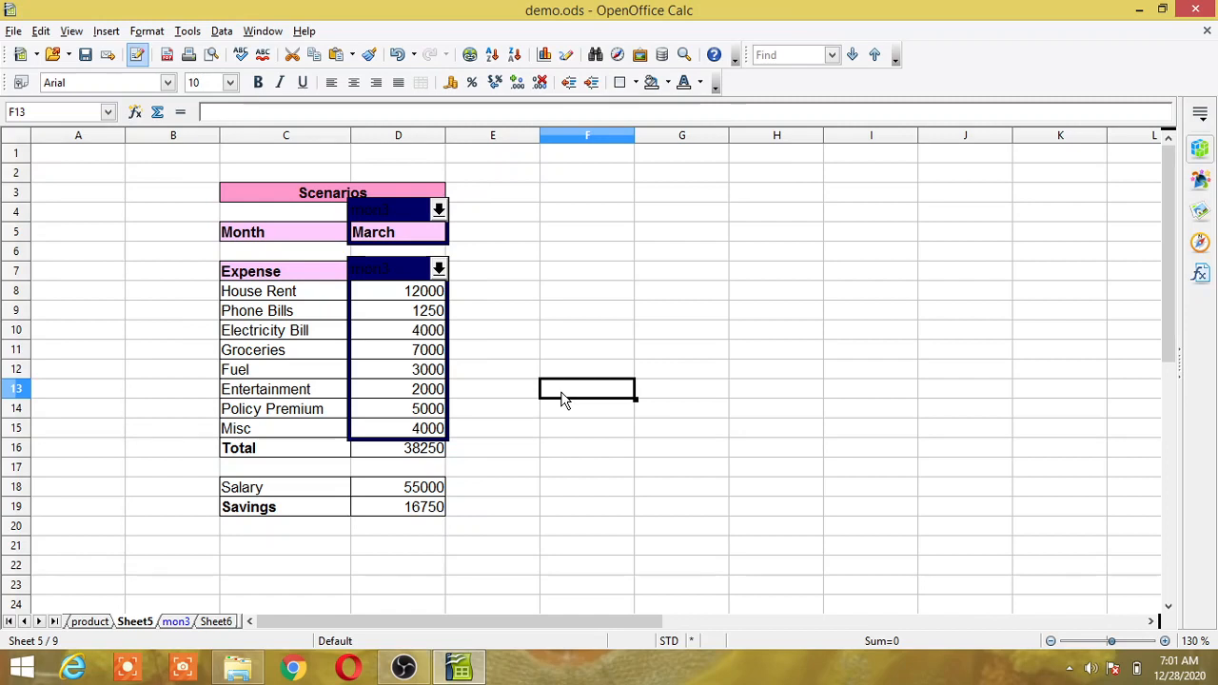
click(562, 354)
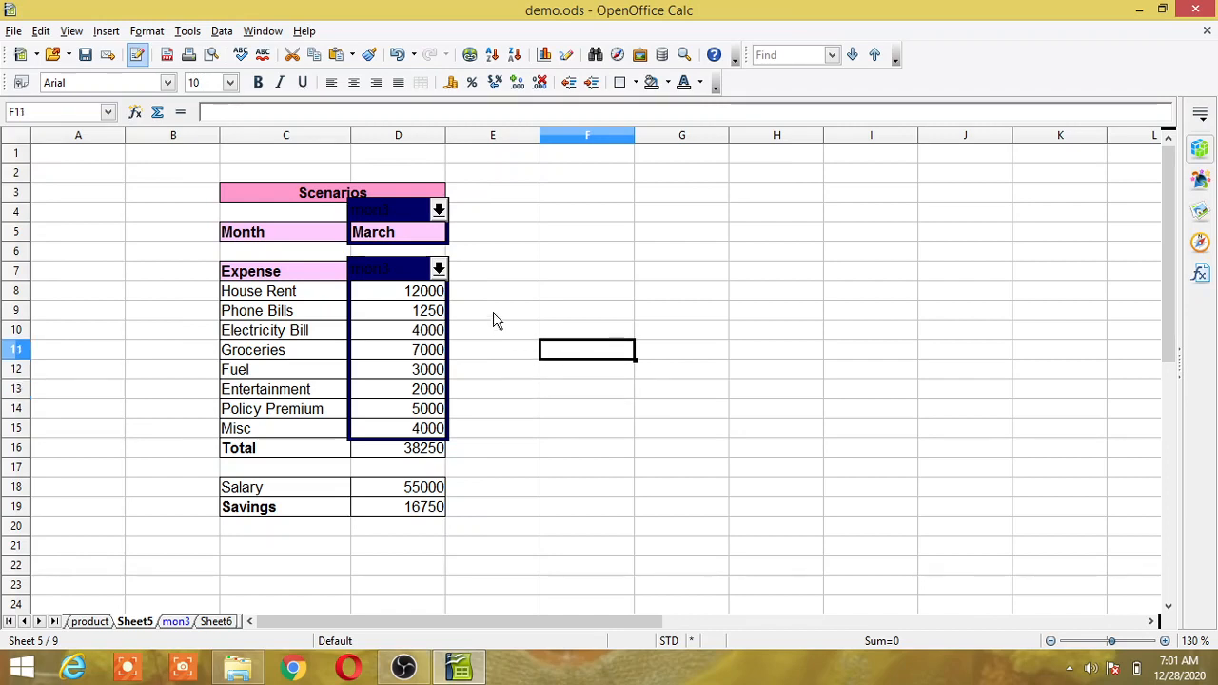
Step: Switch the active scenario to mon1 and set its Phone Bills amount in D9 to 1300
click(439, 209)
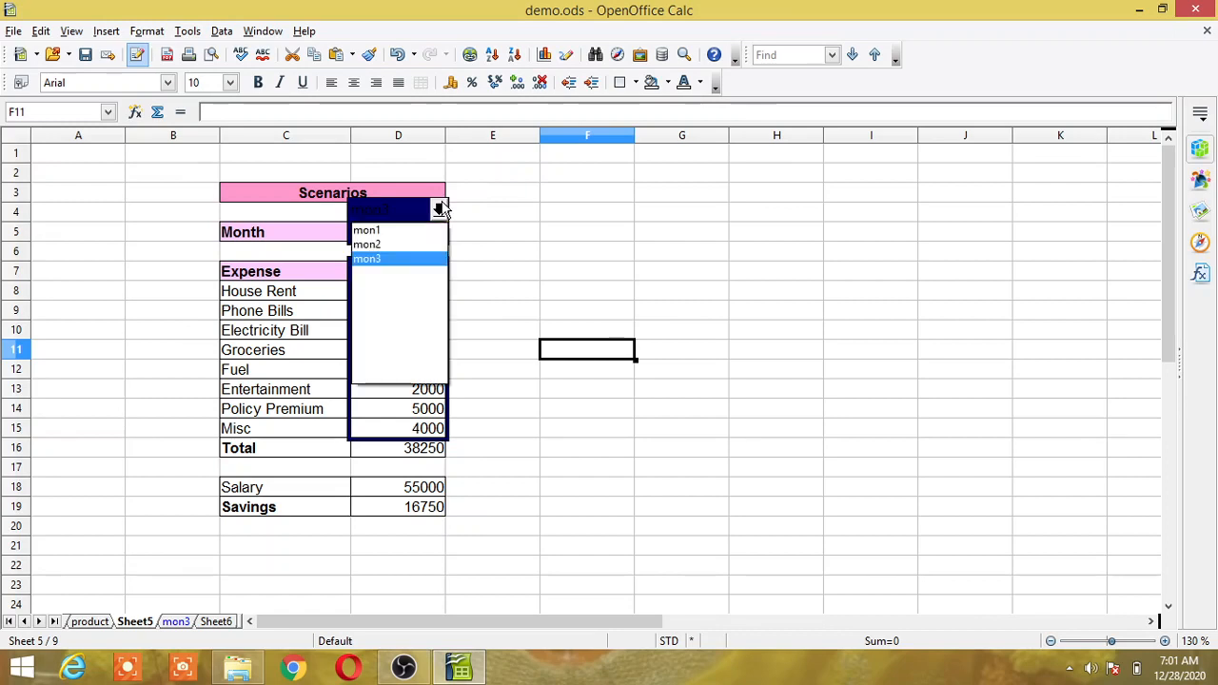
click(369, 230)
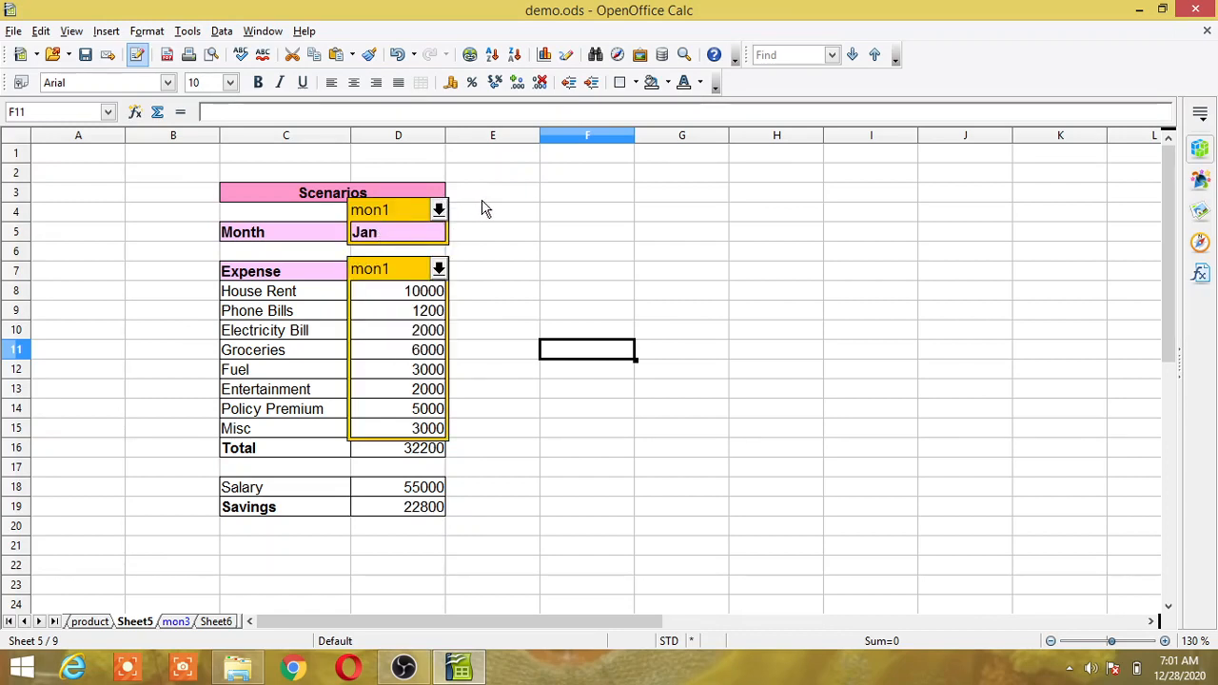
click(426, 317)
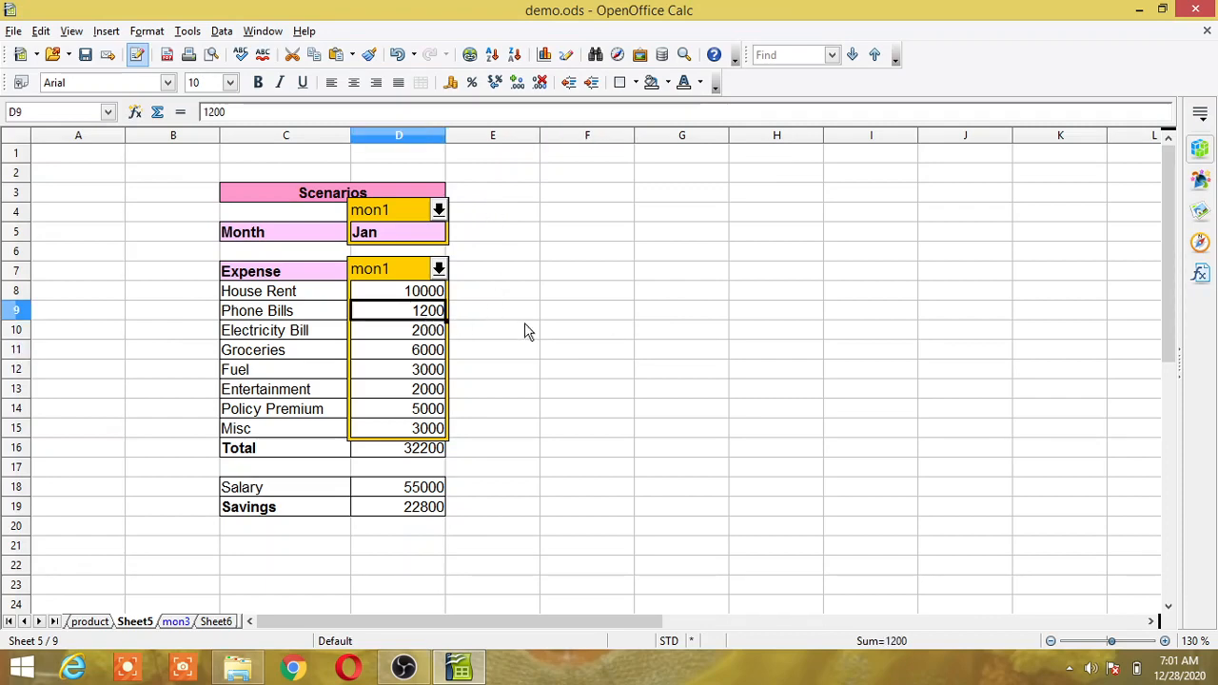
text(1)
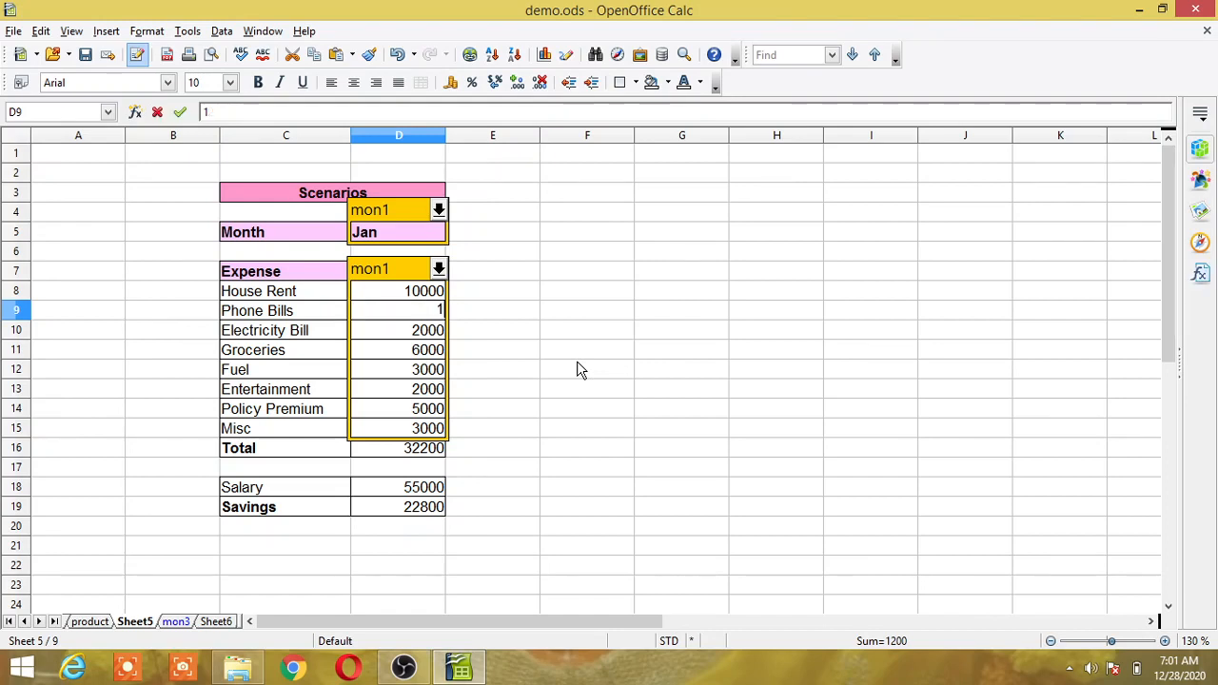
text(300)
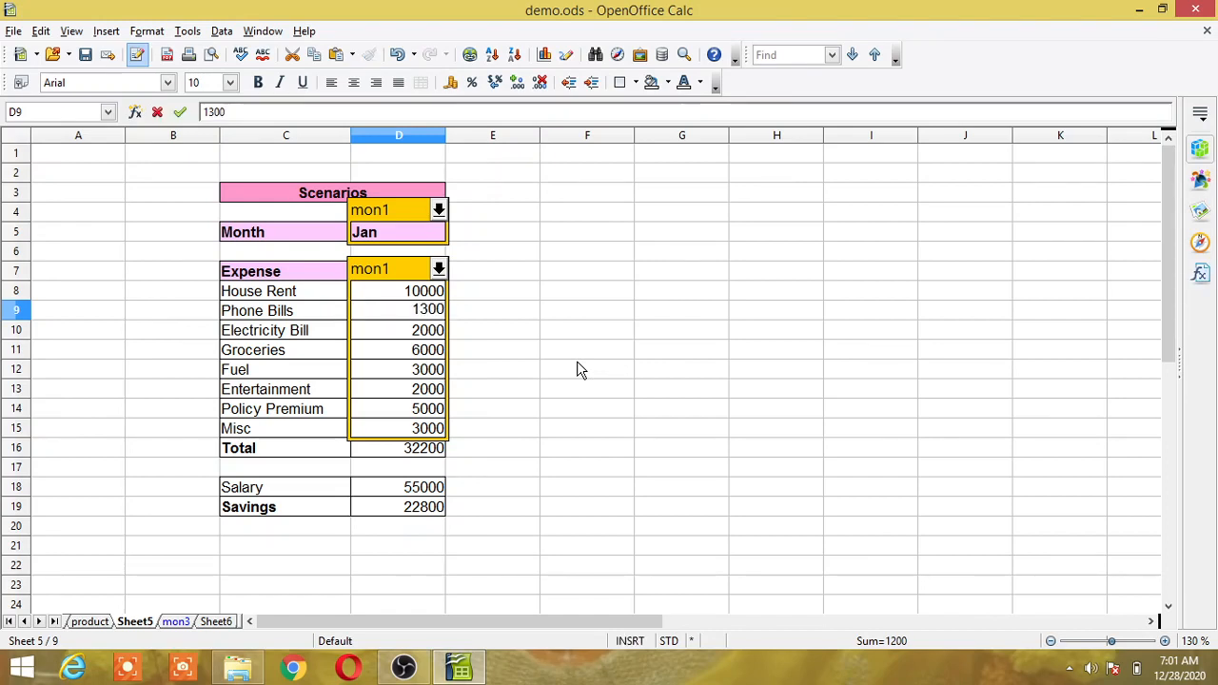
click(581, 369)
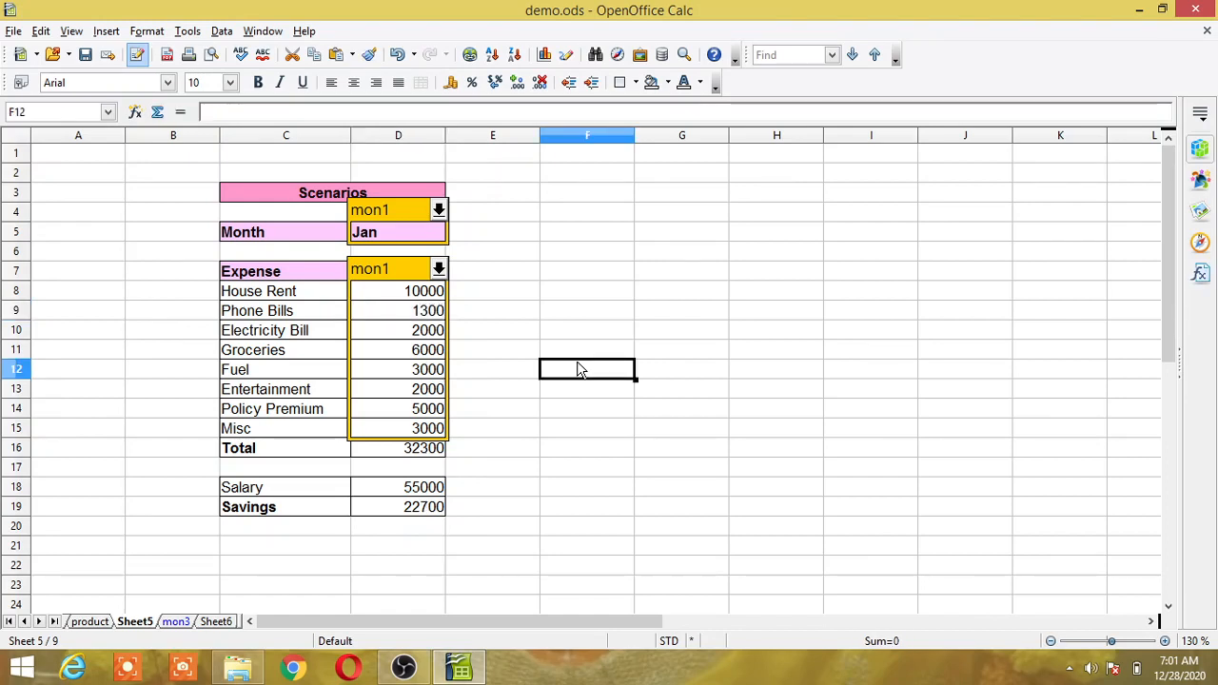
Step: Switch the active scenario to mon2 and back to mon1 to check whether the edited Phone Bills amount is kept
click(439, 210)
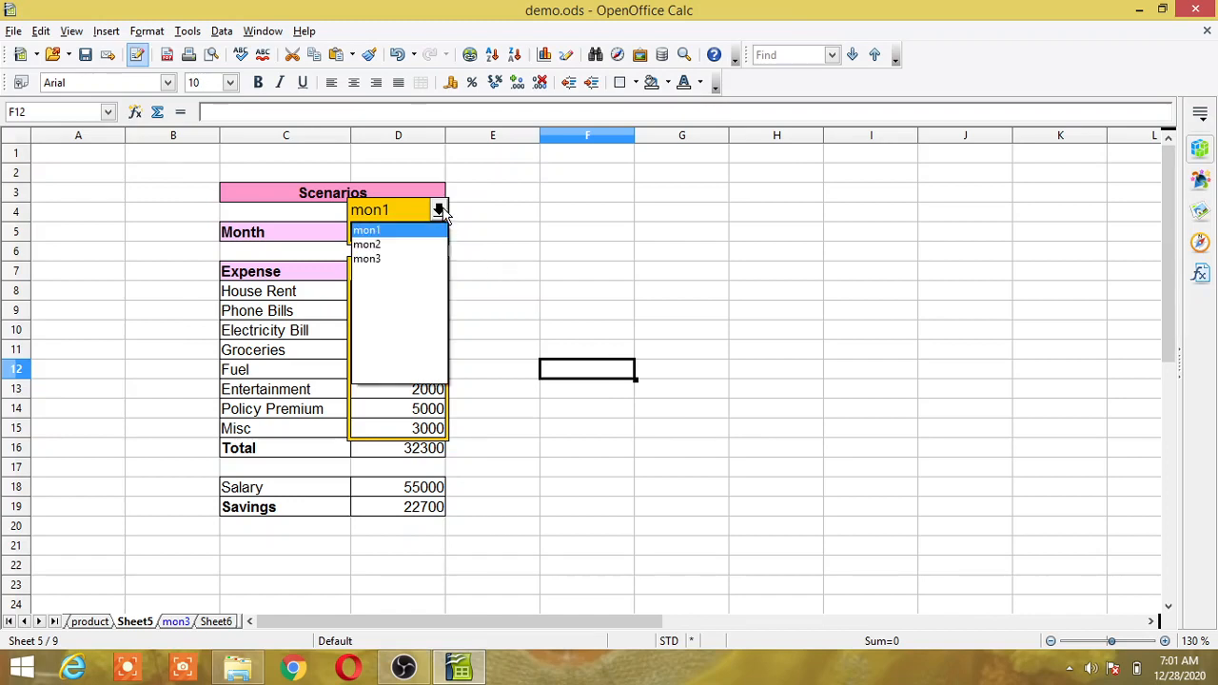
click(371, 244)
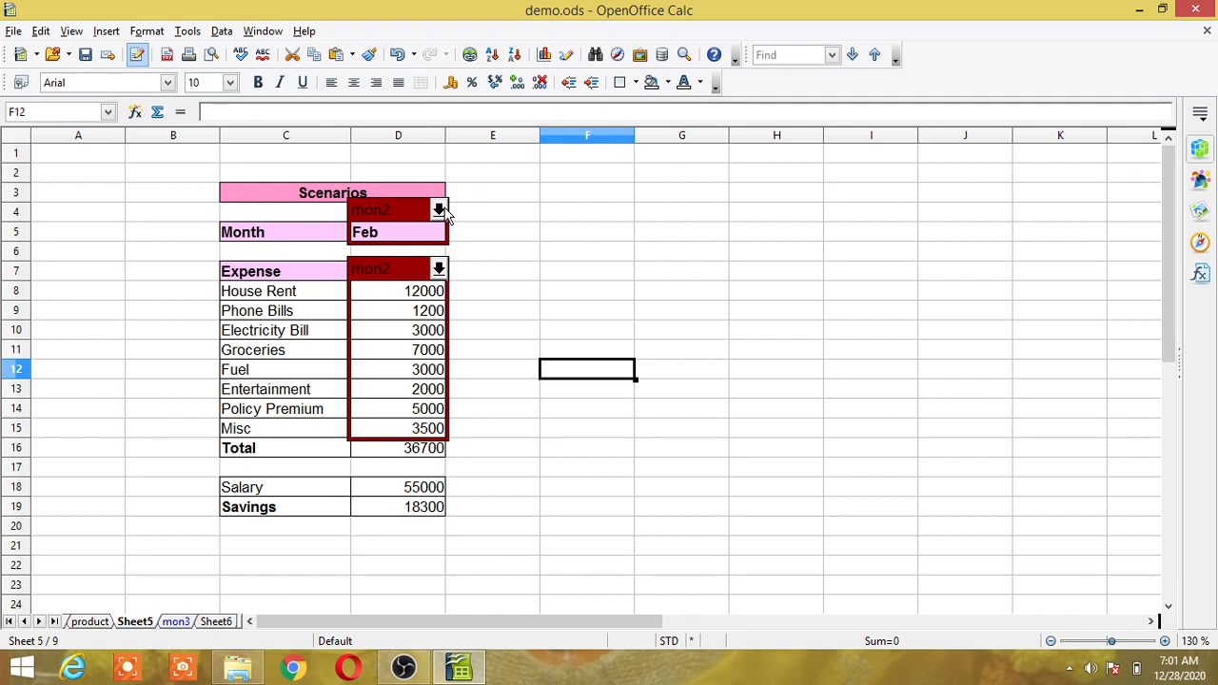
click(440, 211)
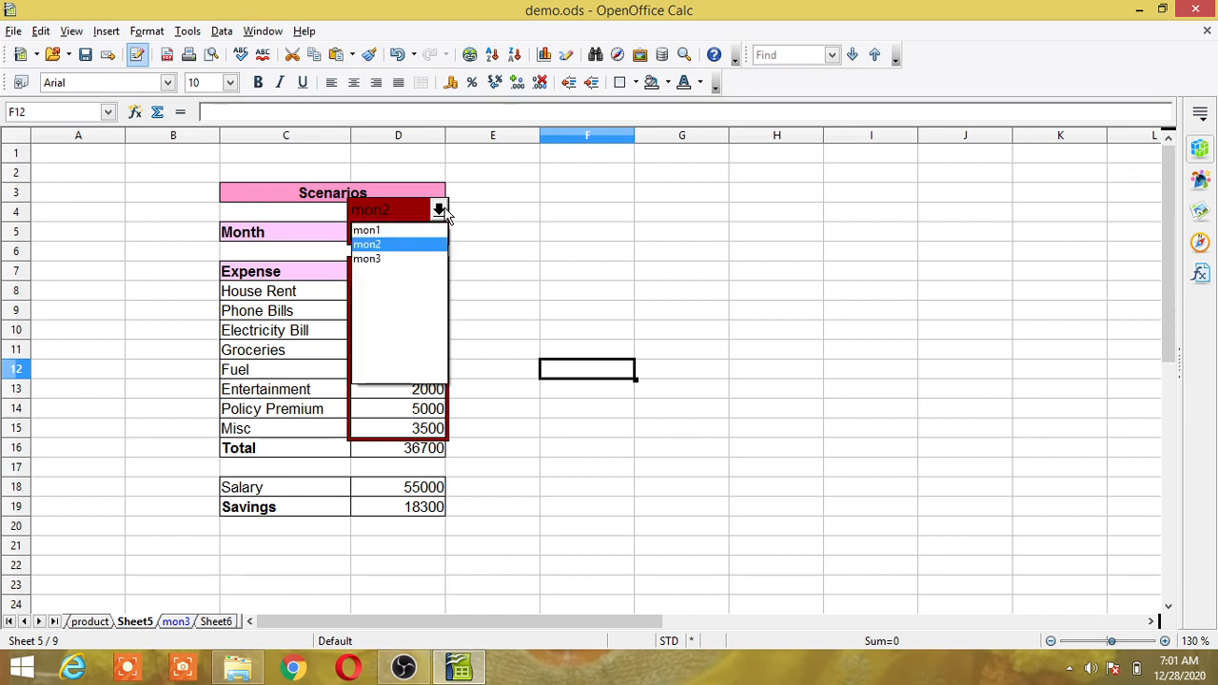
click(381, 230)
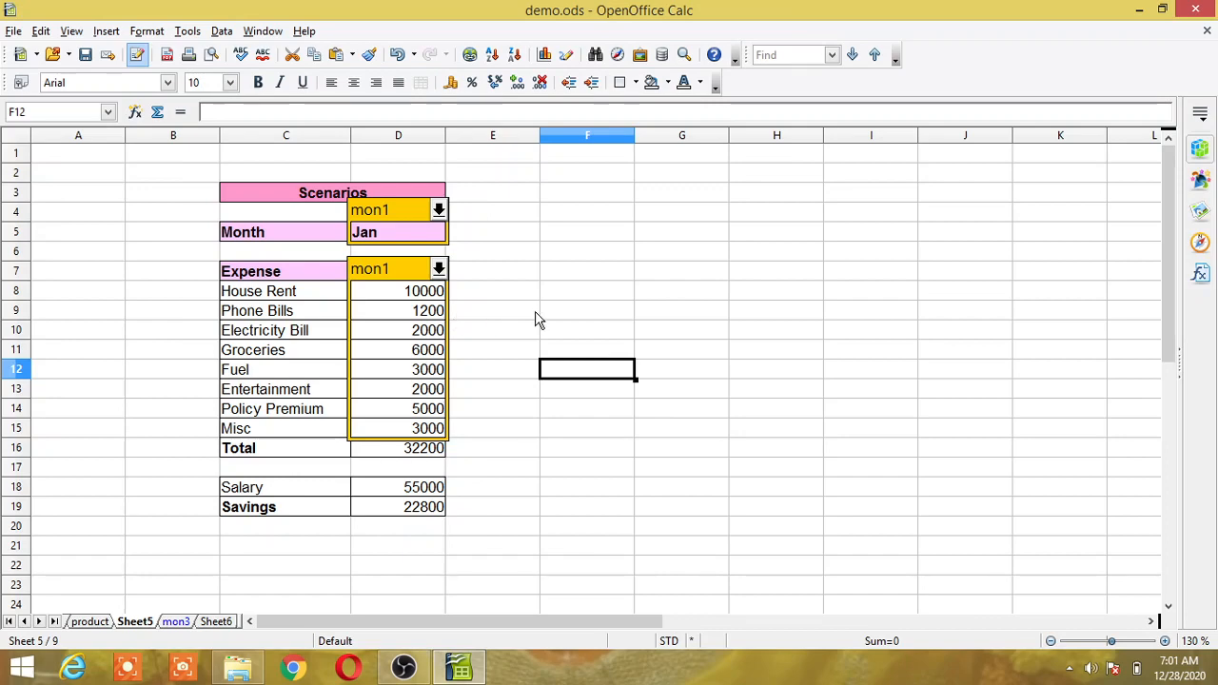
Step: Switch the active scenario to mon3 and set its Phone Bills amount in D9 to 1300
click(439, 210)
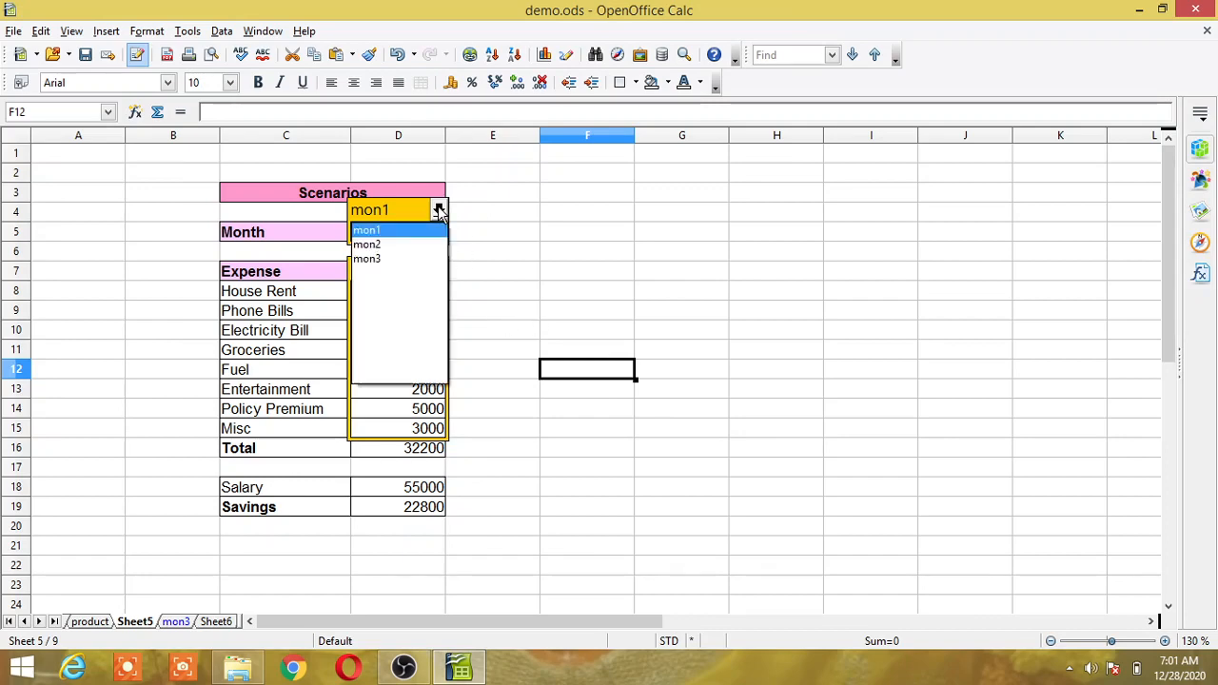
click(373, 259)
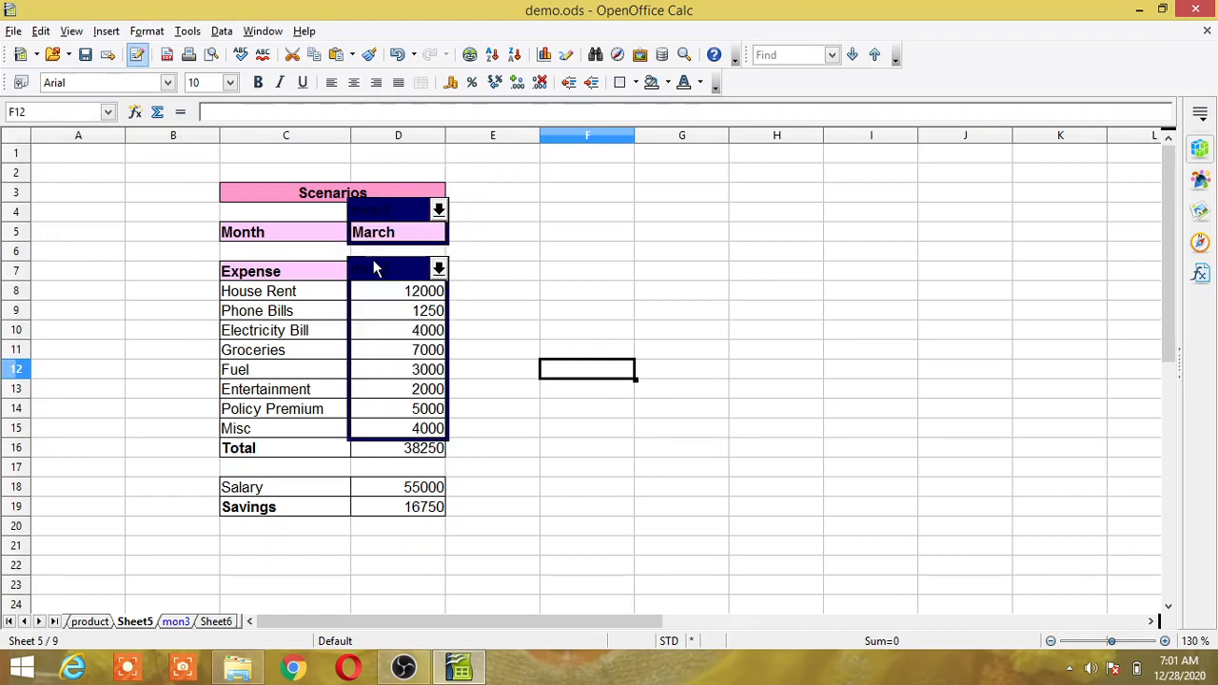
click(429, 318)
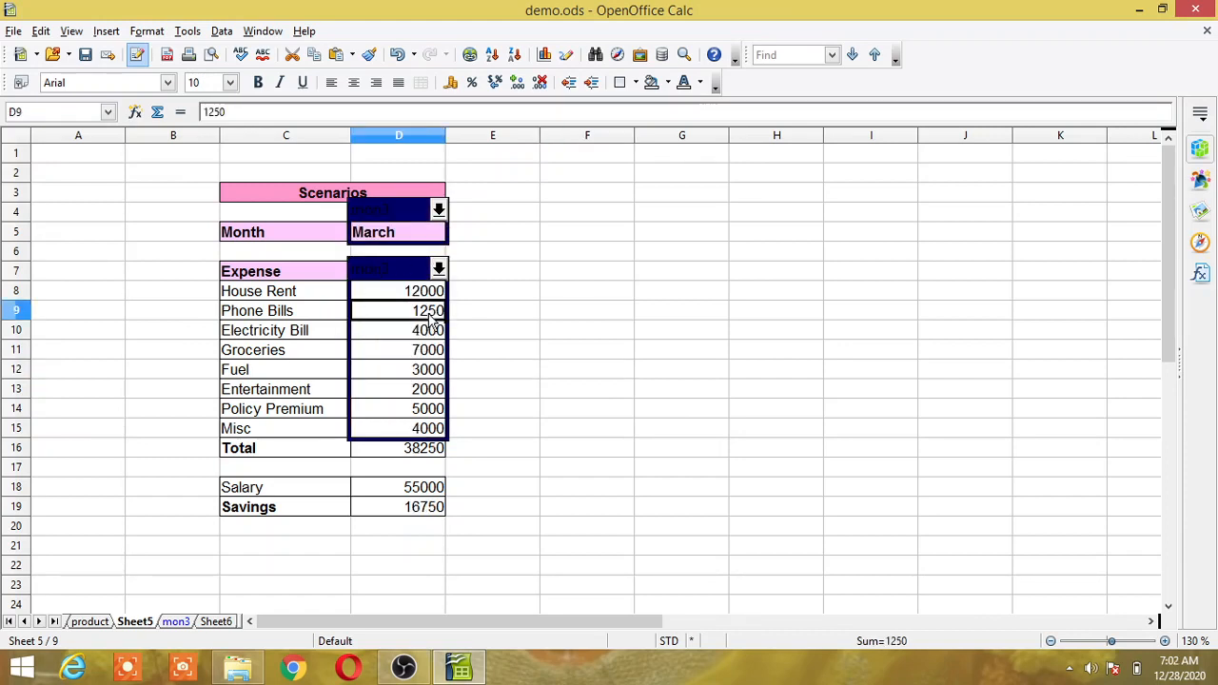
text(1300)
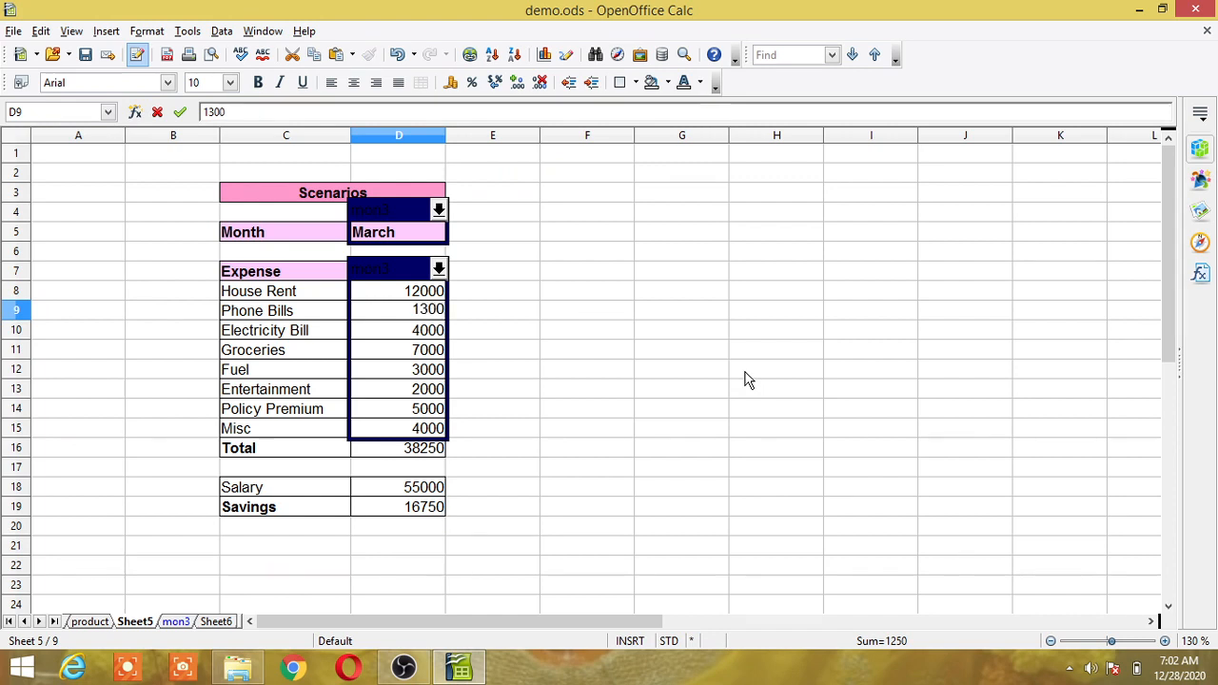
click(748, 377)
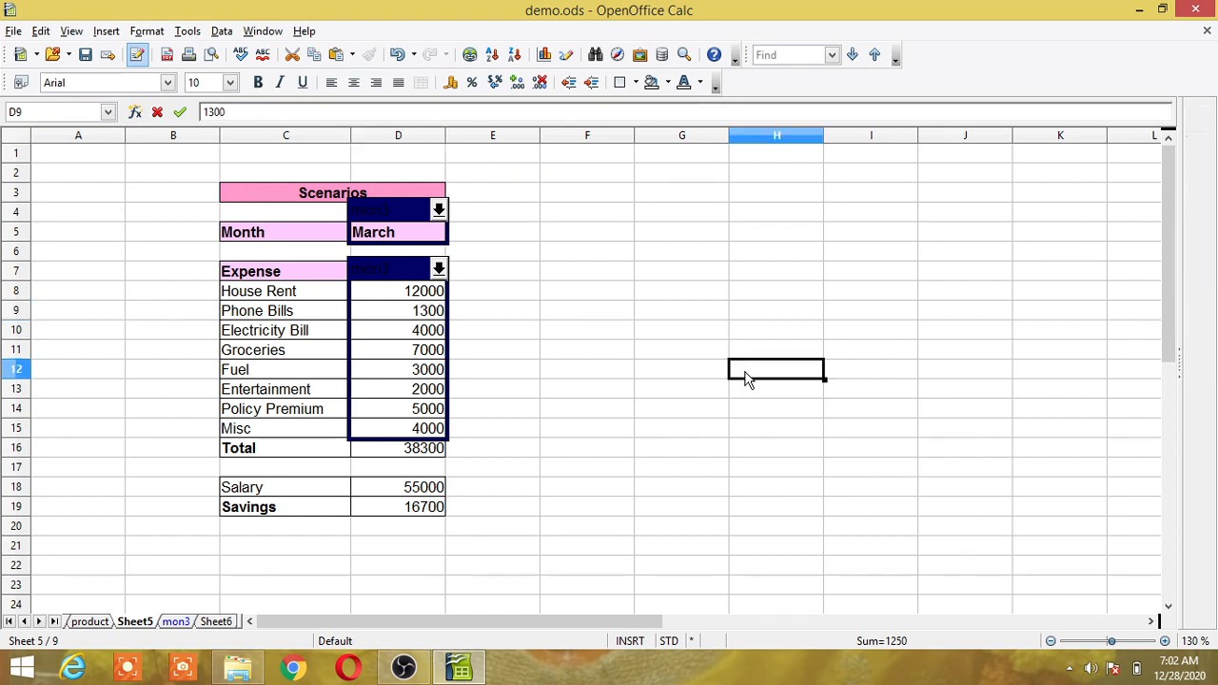
Step: Switch the active scenario to mon1 and back to mon3 to check whether mon3 retains its edited Phone Bills amount
click(440, 212)
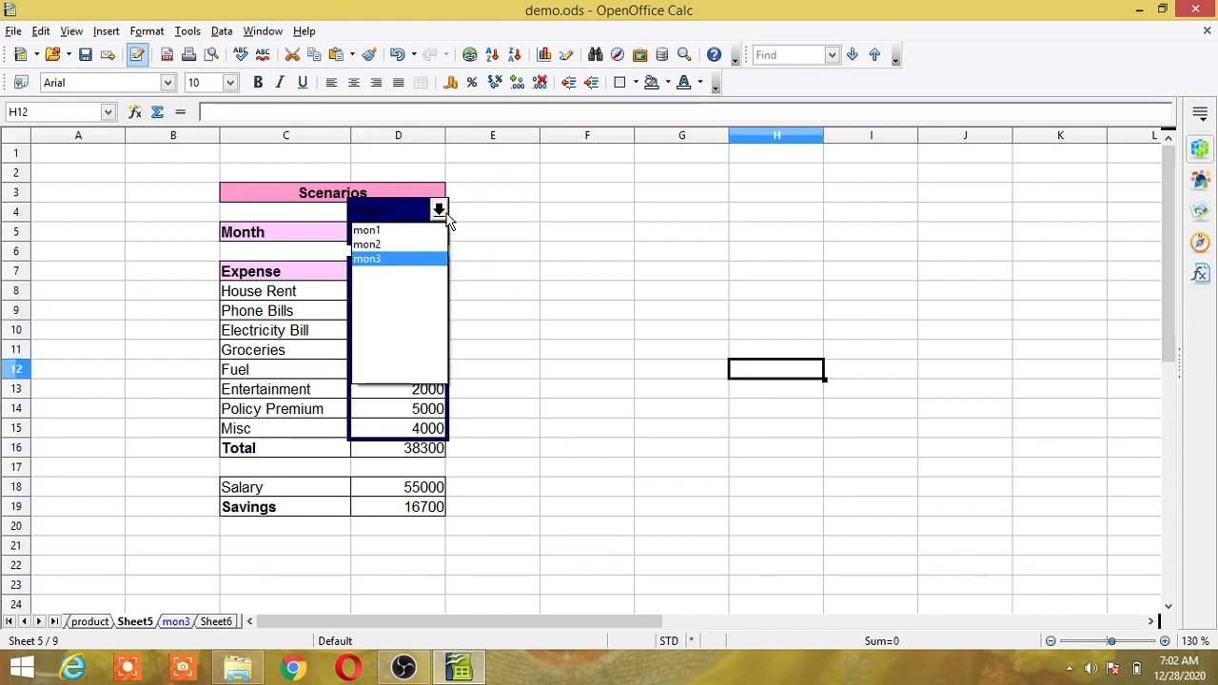
click(386, 238)
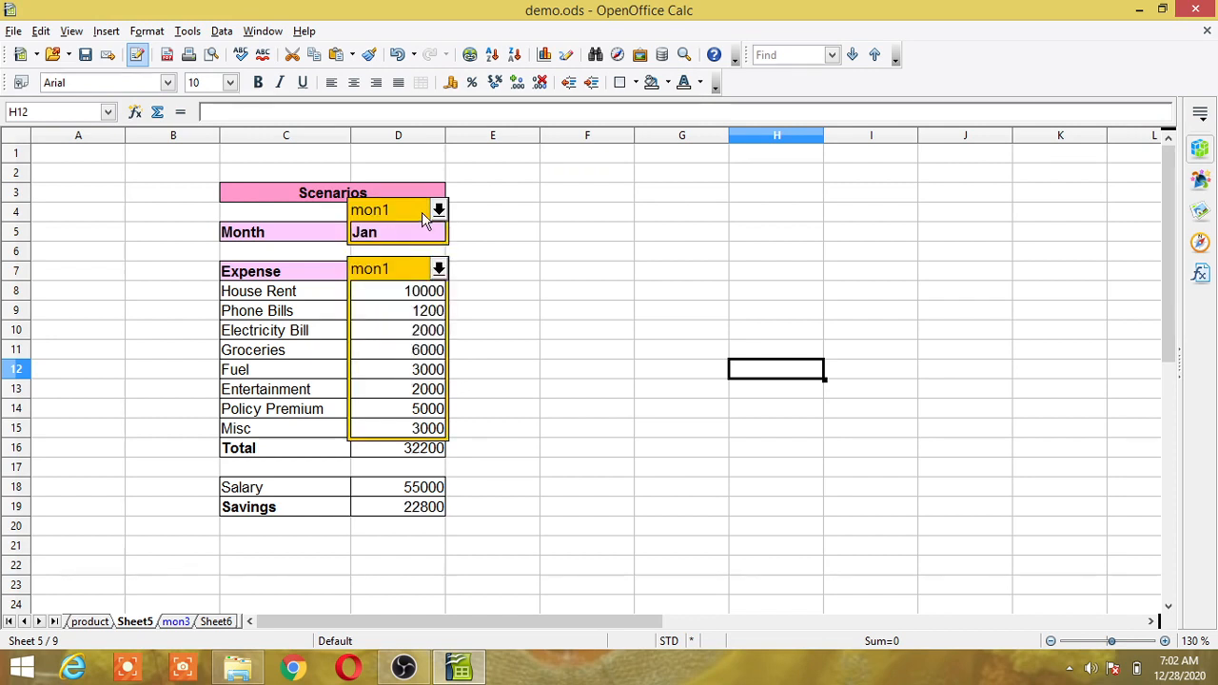
click(439, 211)
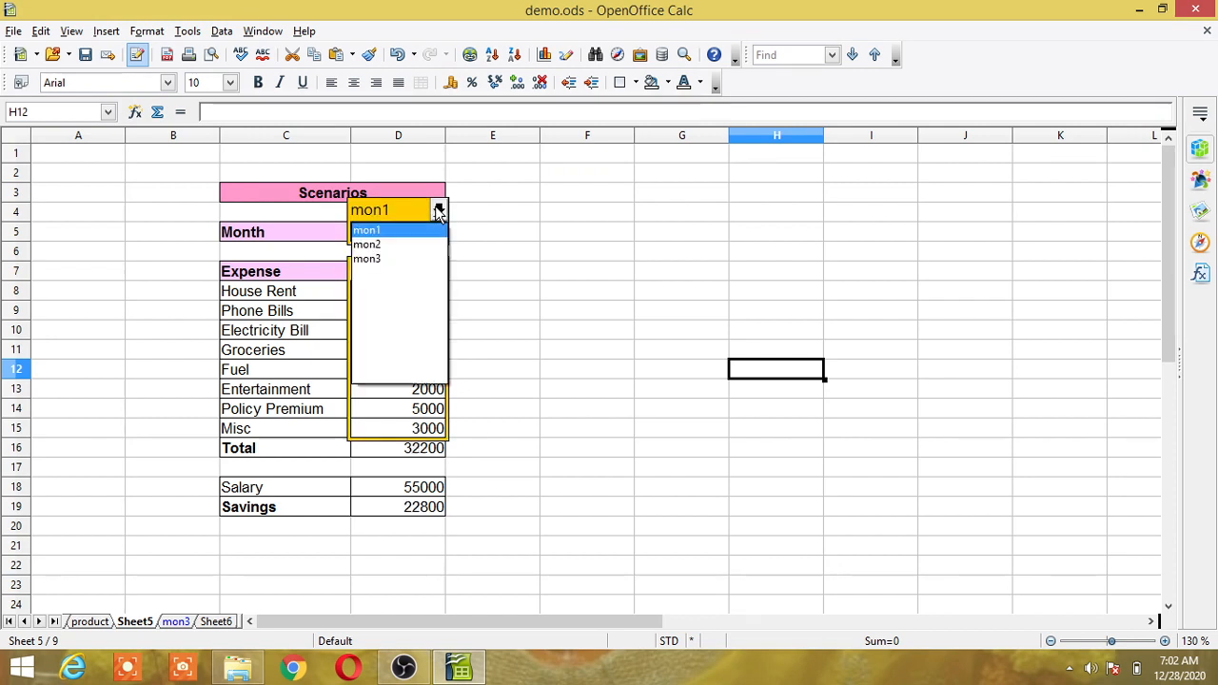
click(368, 259)
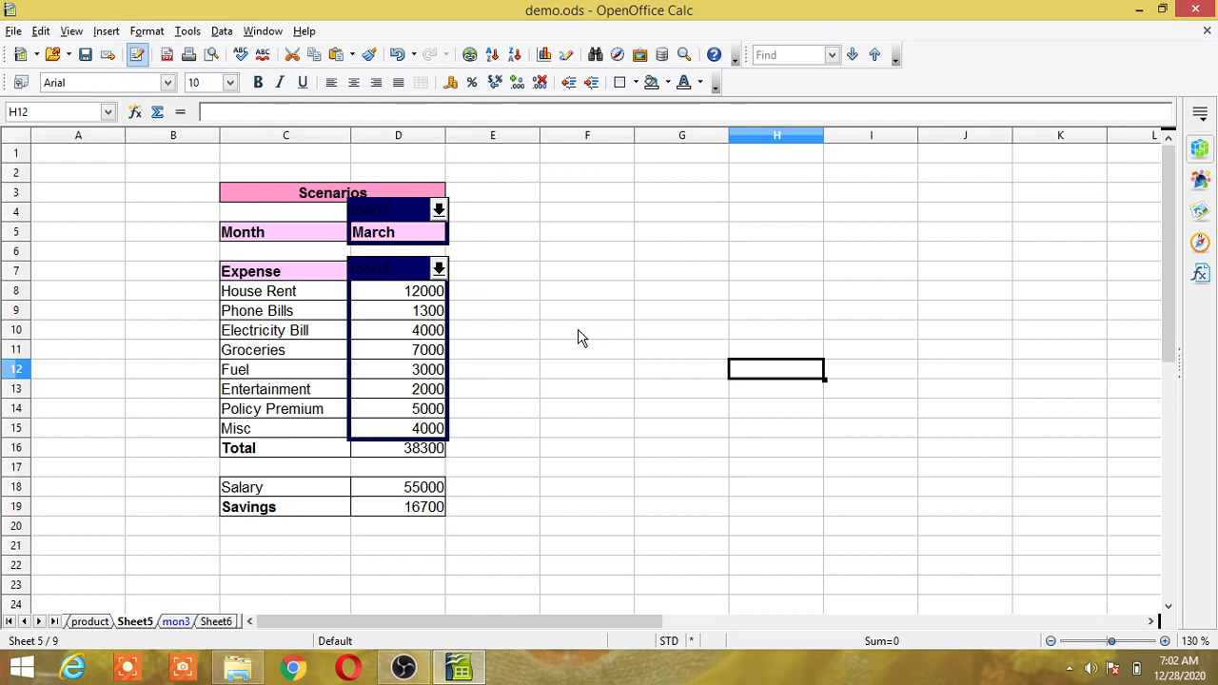
Step: List the sheet's scenarios in the Navigator and review the comments of mon1, mon2 and mon3
key(F5)
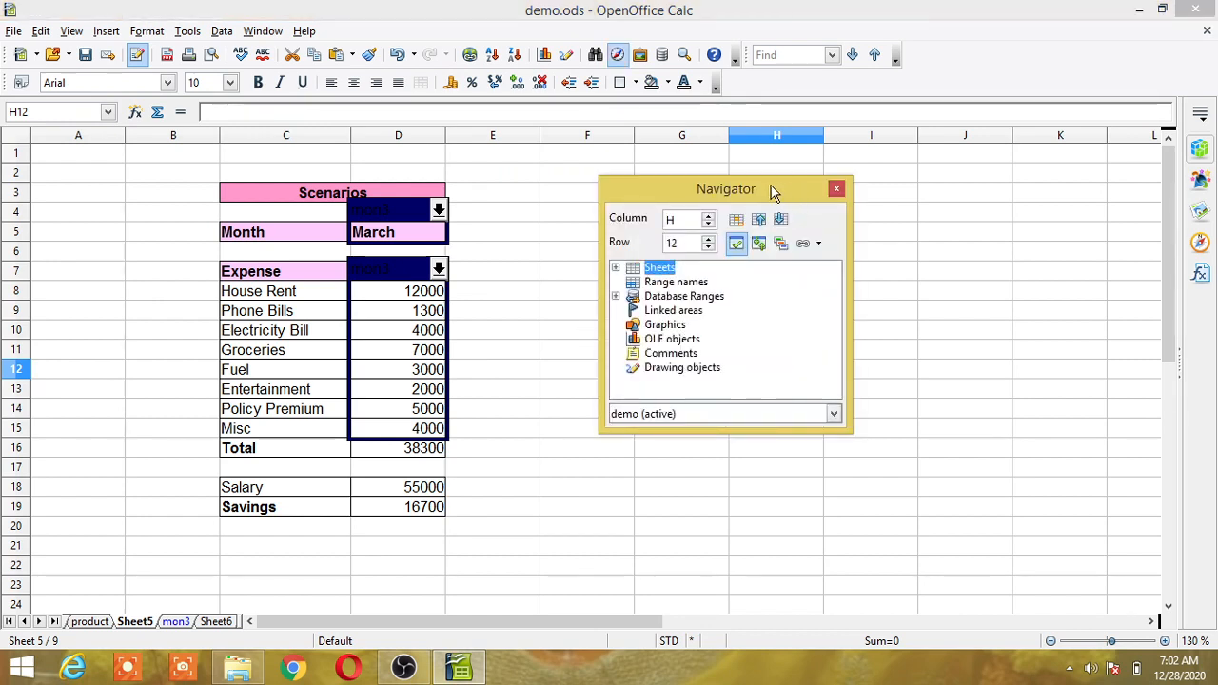
click(836, 191)
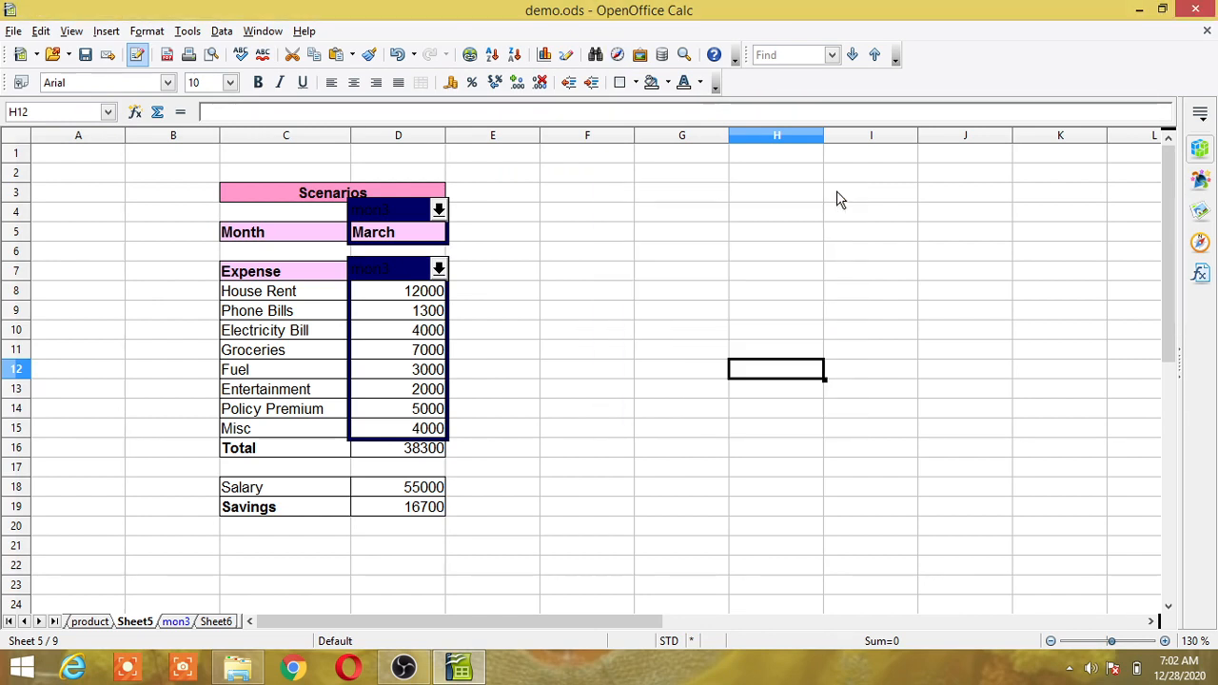
click(1203, 243)
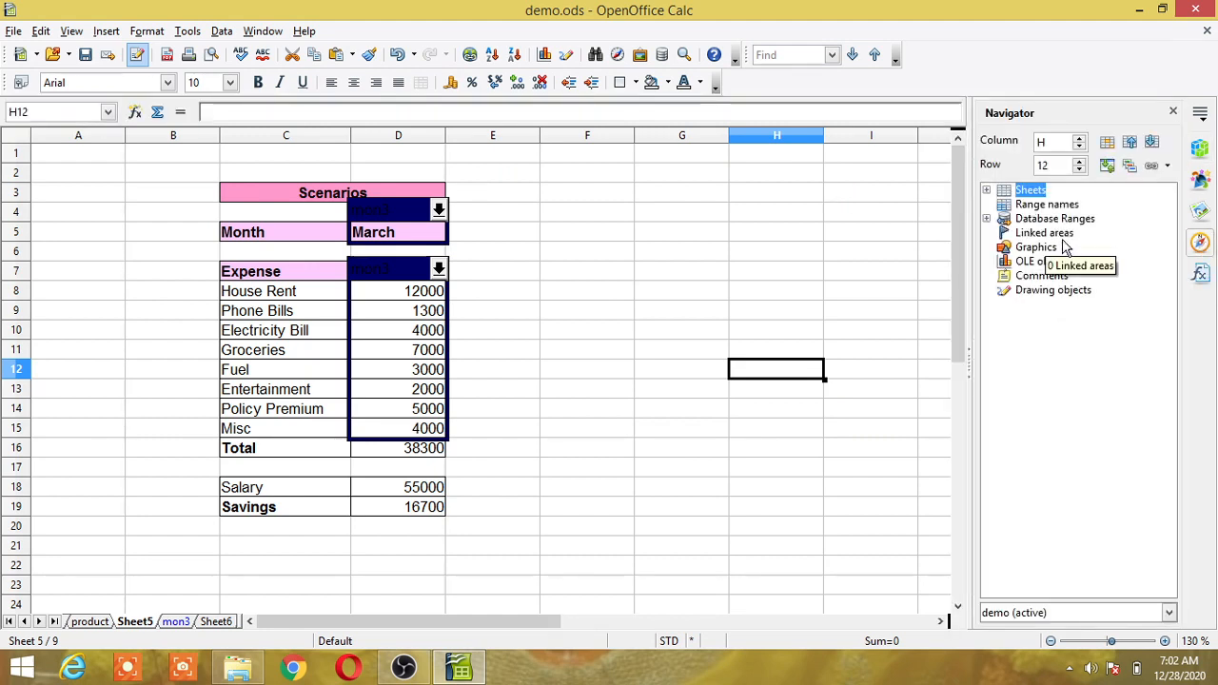
click(1131, 169)
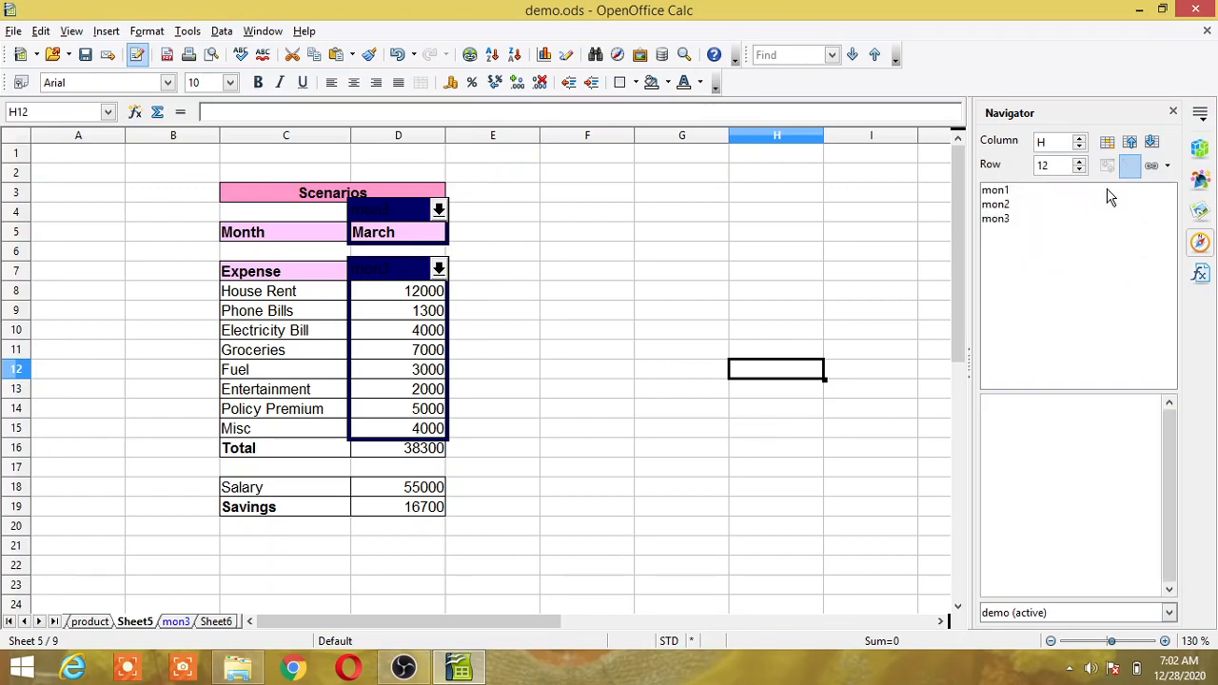
click(1009, 192)
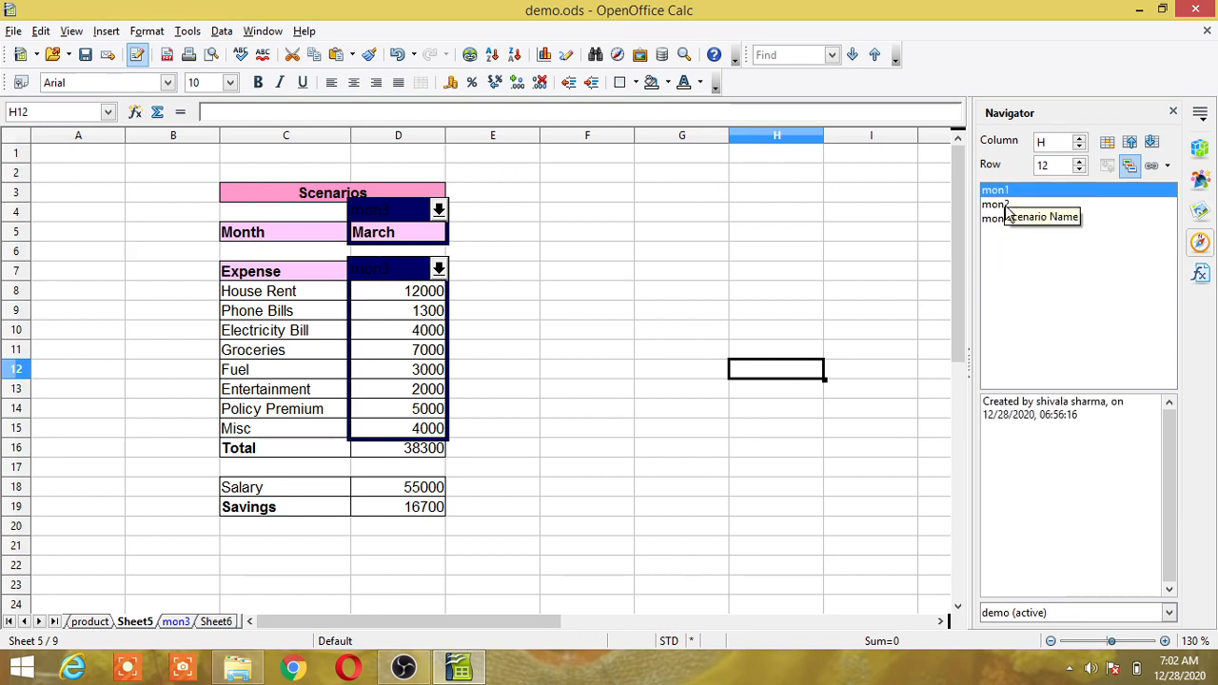
click(1005, 206)
click(1005, 220)
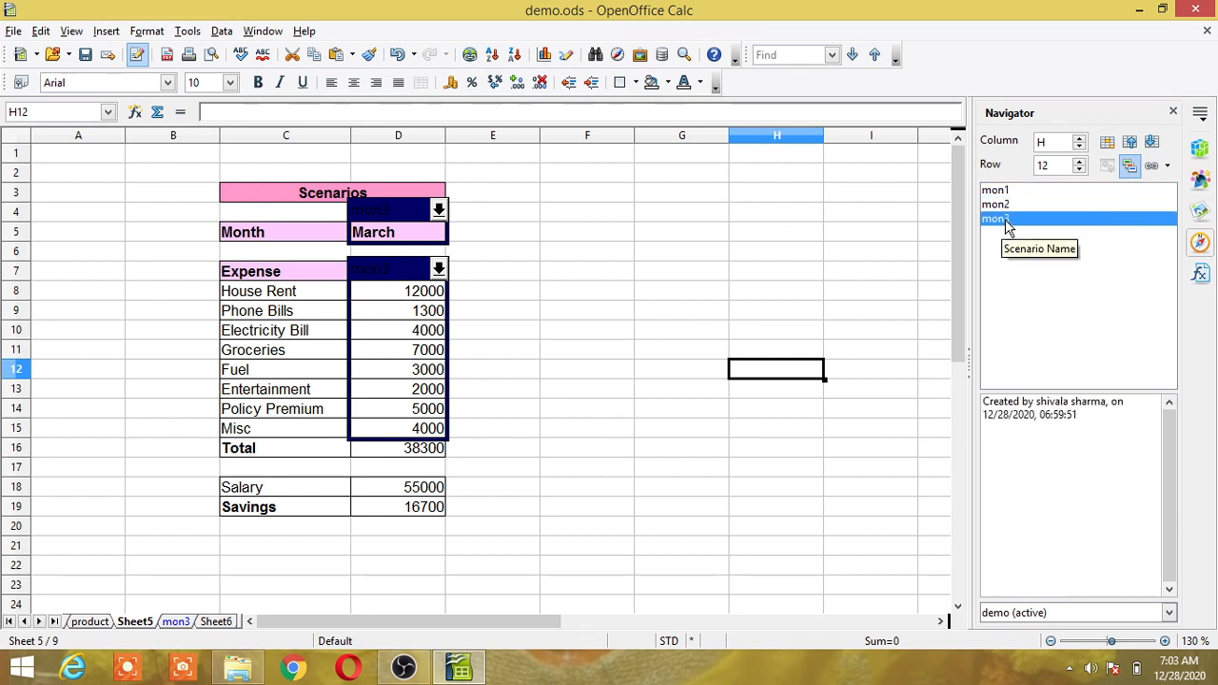
Step: Edit the mon2 scenario's properties to enable Copy back and use a Green 5 border, and make mon2 the active scenario
click(1004, 205)
right_click(1005, 208)
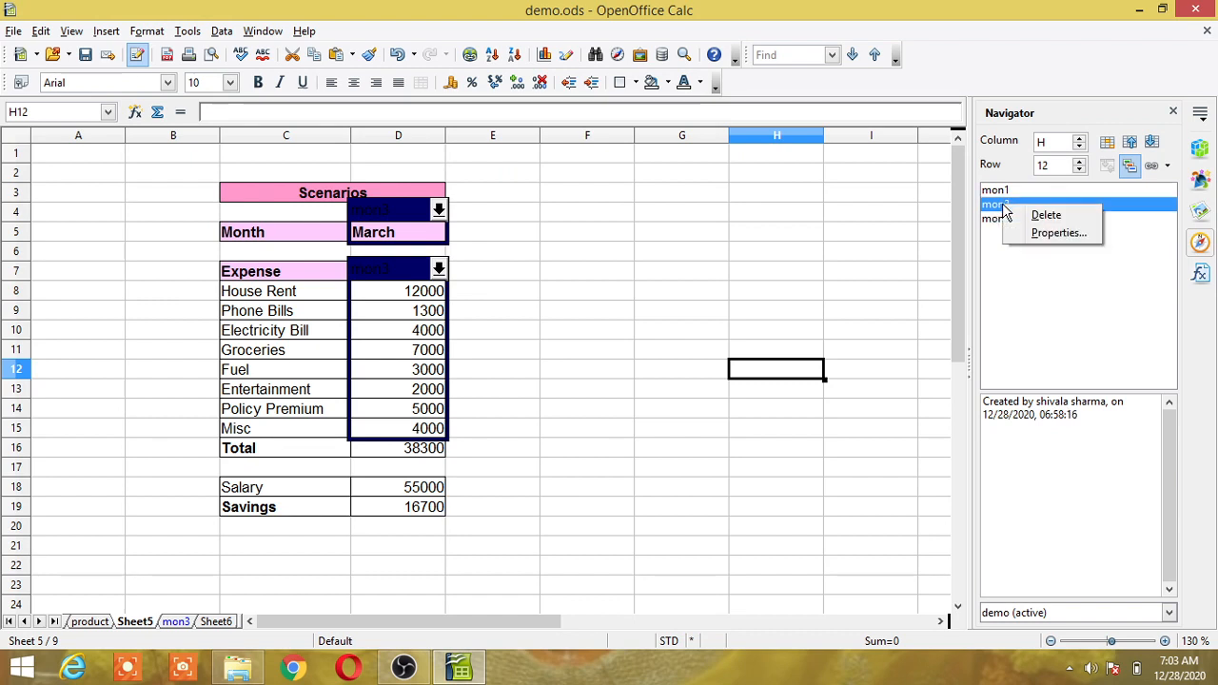
click(1047, 233)
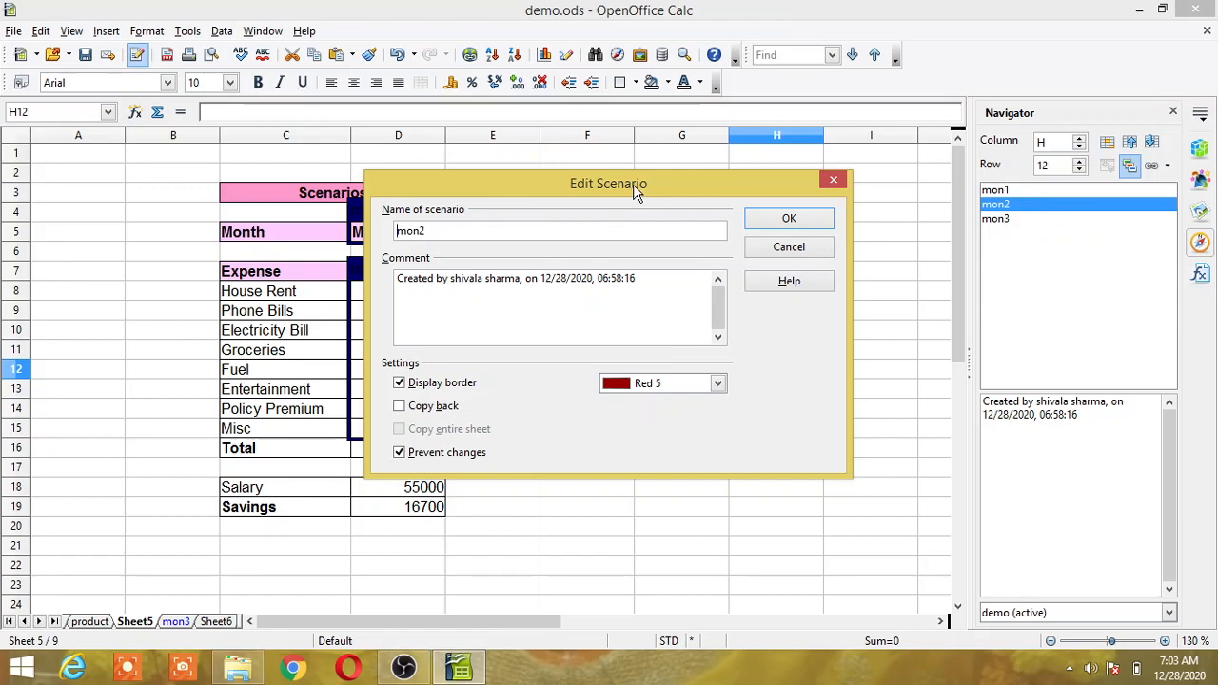
drag(636, 190, 814, 176)
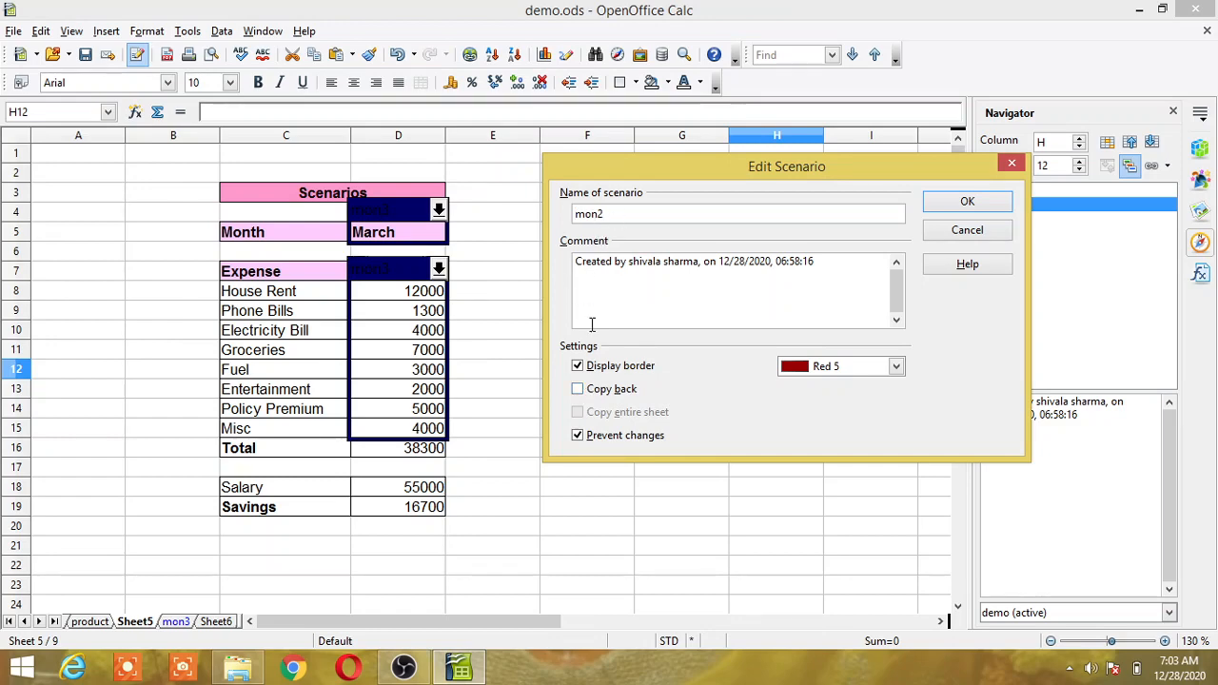
click(578, 390)
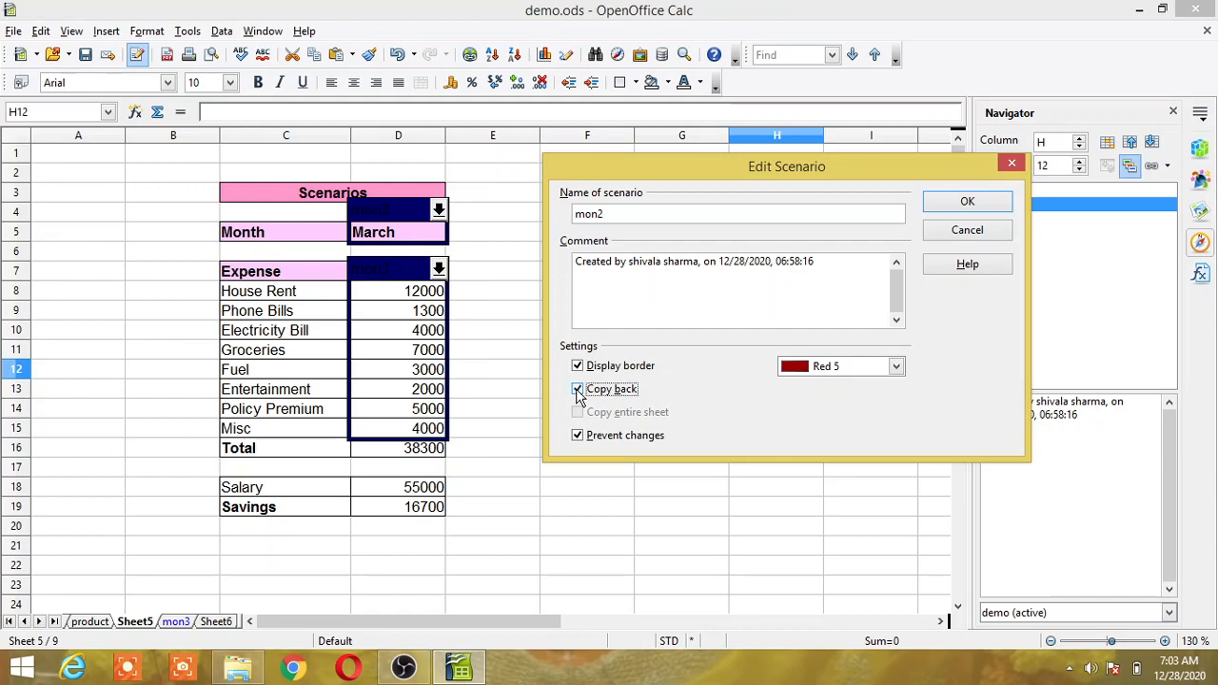
click(893, 370)
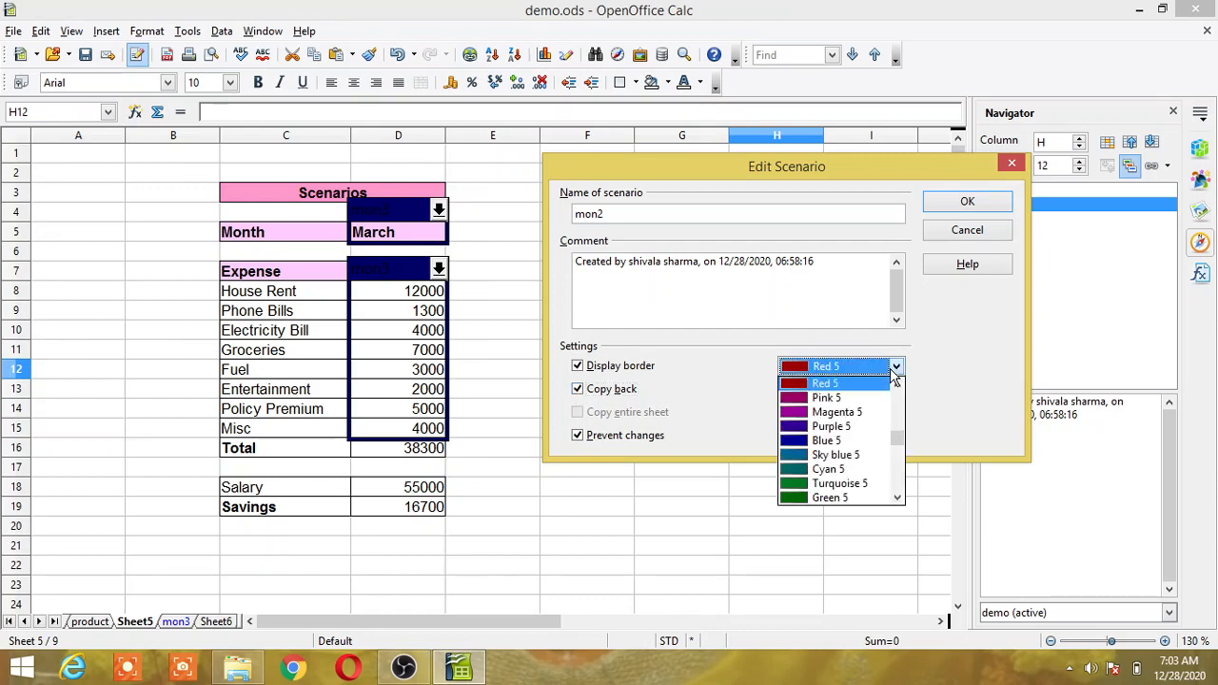
click(834, 499)
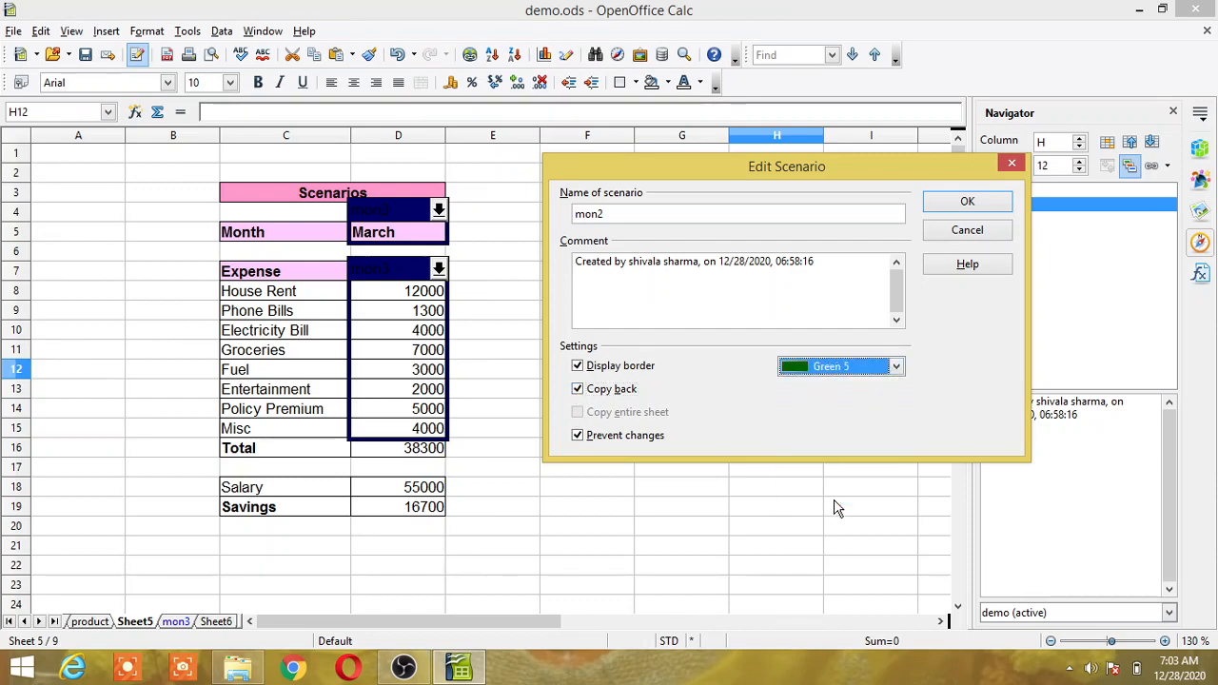
click(968, 202)
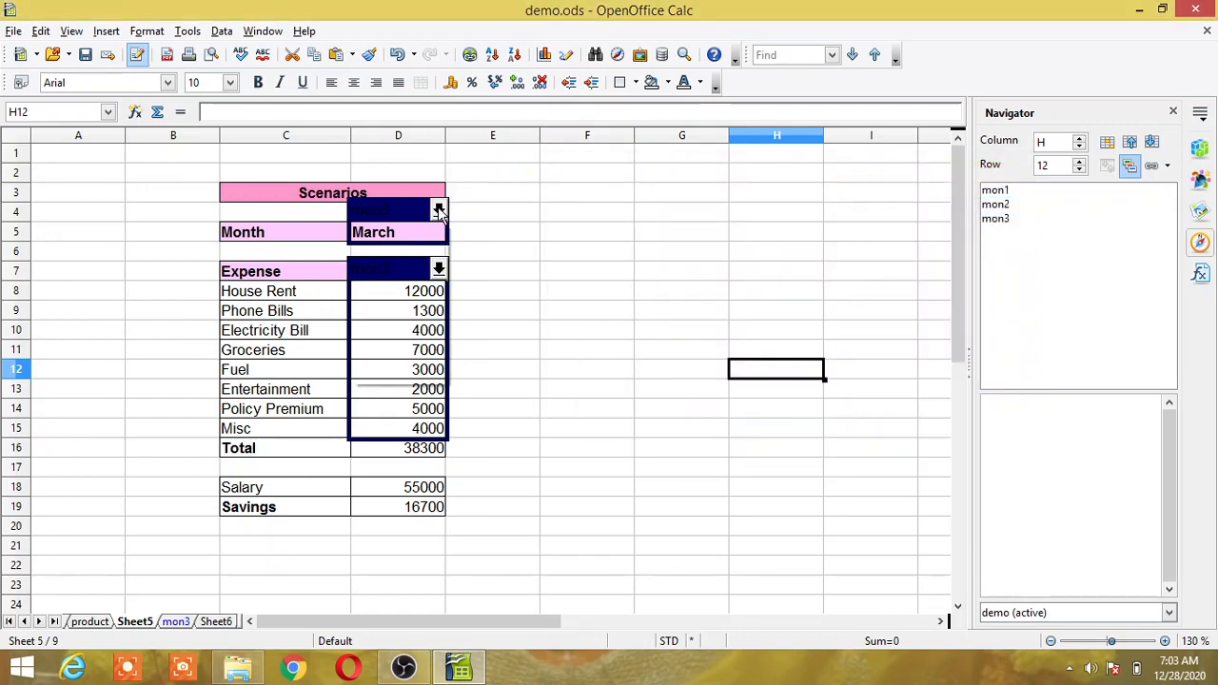
click(438, 210)
click(378, 252)
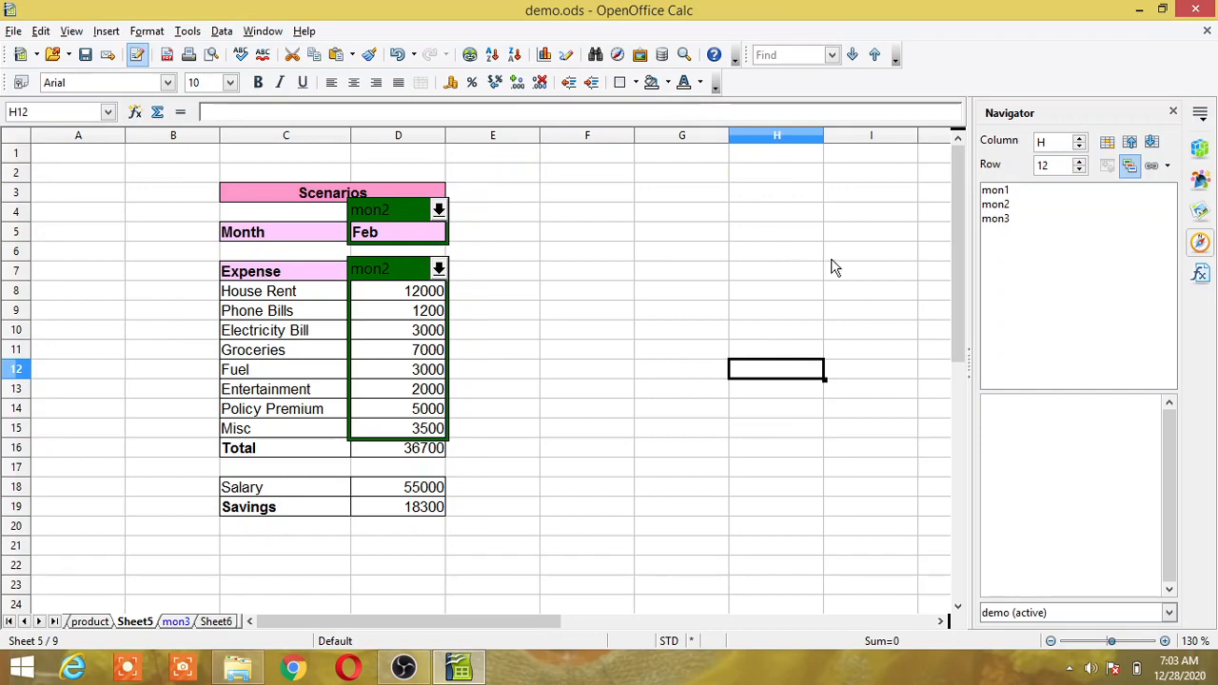
Step: Delete the mon3 scenario and check which scenarios remain available on the sheet, keeping mon2 active
click(1002, 220)
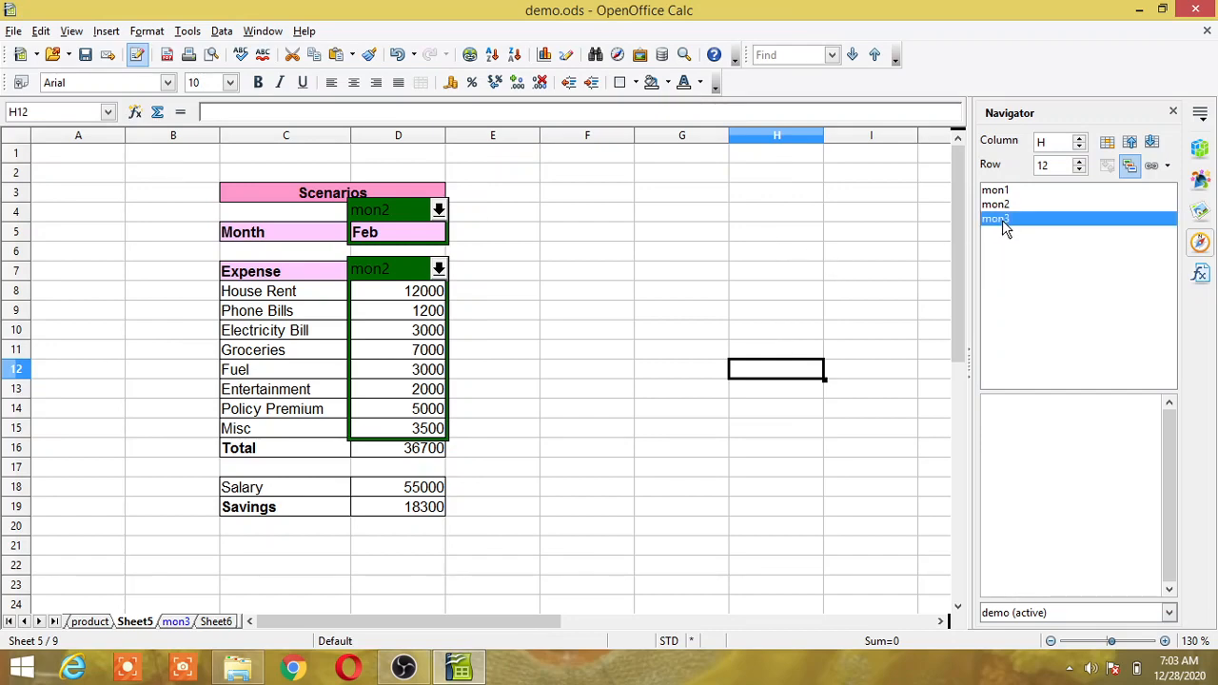
right_click(1004, 228)
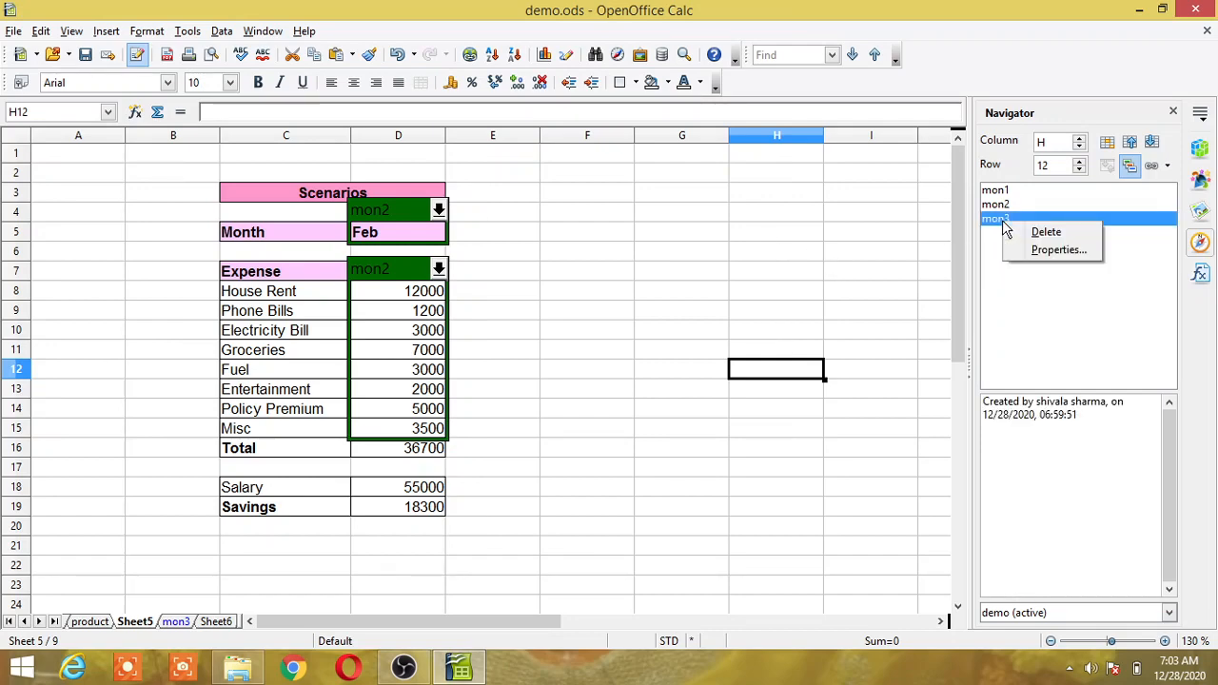
click(1031, 235)
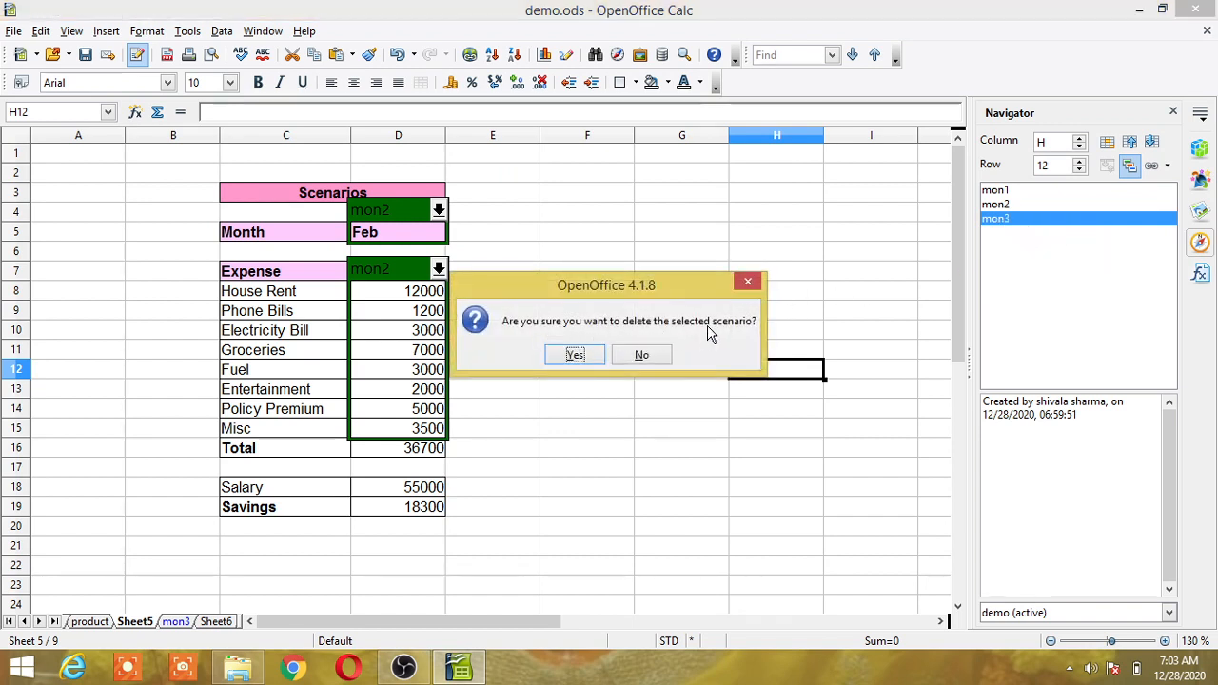
click(575, 356)
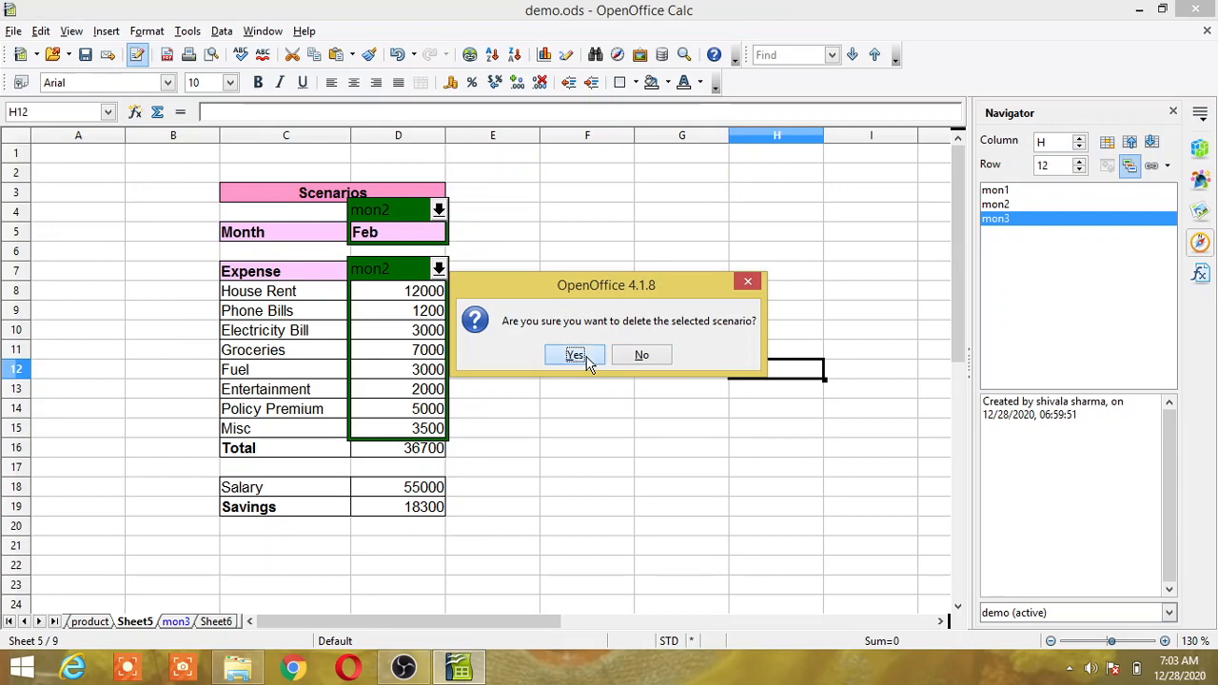
click(438, 210)
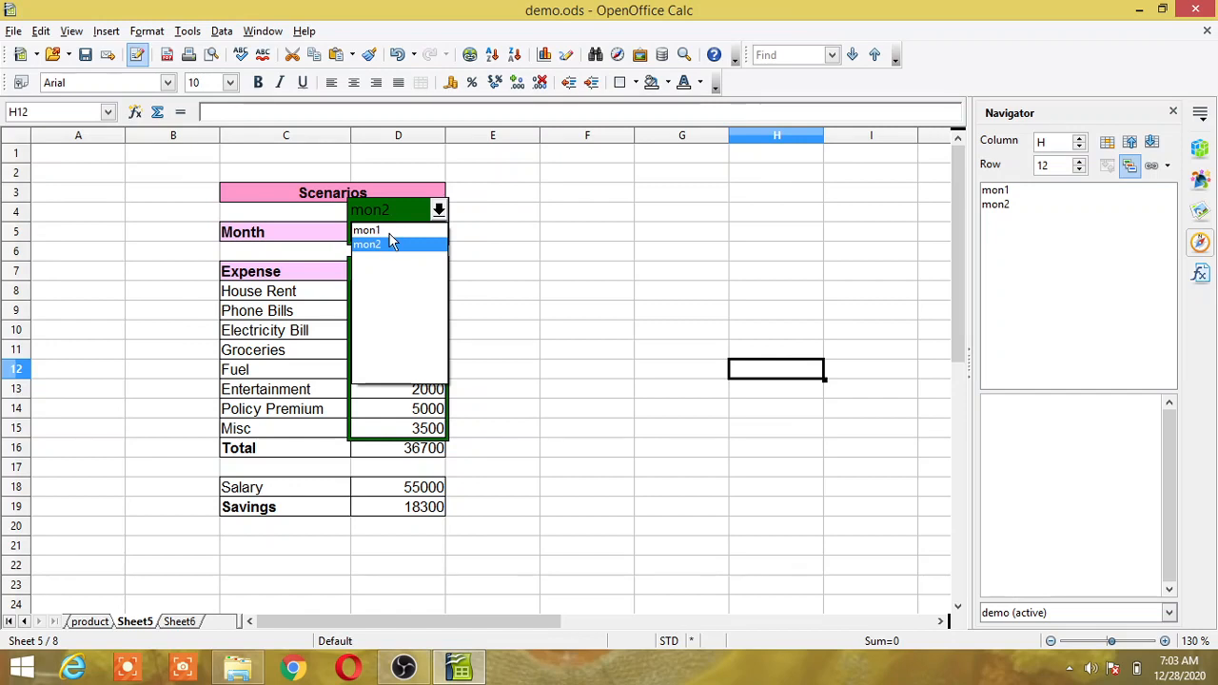
key(Return)
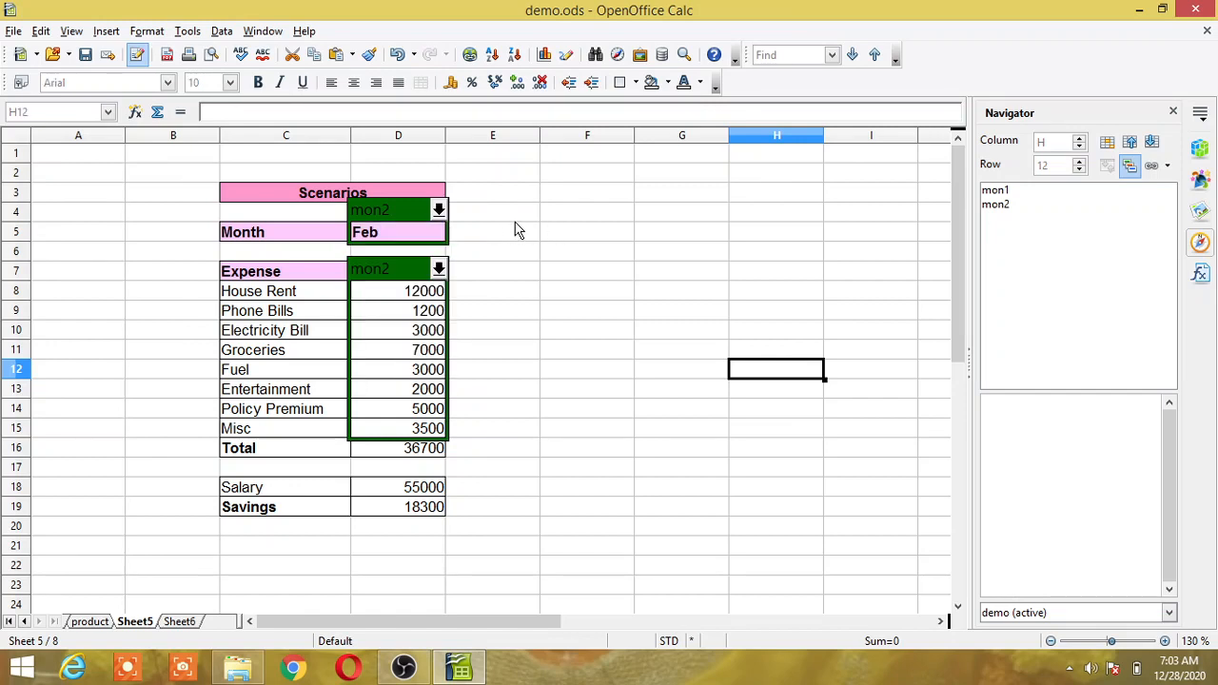